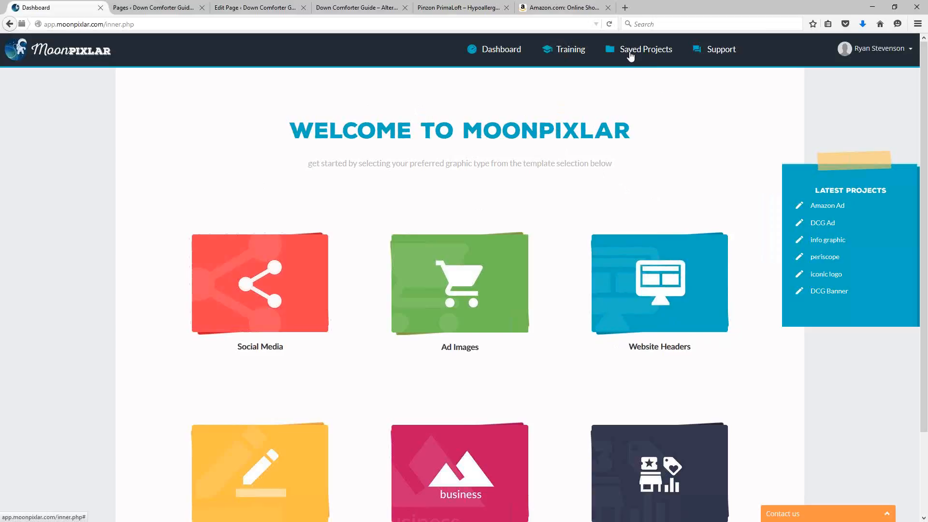
# Step: Open the saved projects in a second browser tab, look through them, and return to the original dashboard
pyautogui.rightClick(631, 56)
pyautogui.click(656, 62)
pyautogui.click(174, 11)
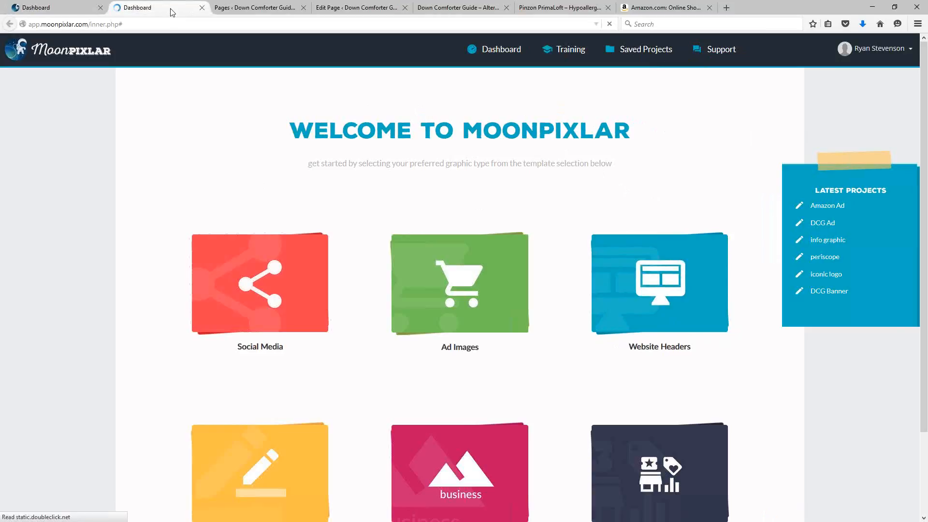
pyautogui.click(633, 57)
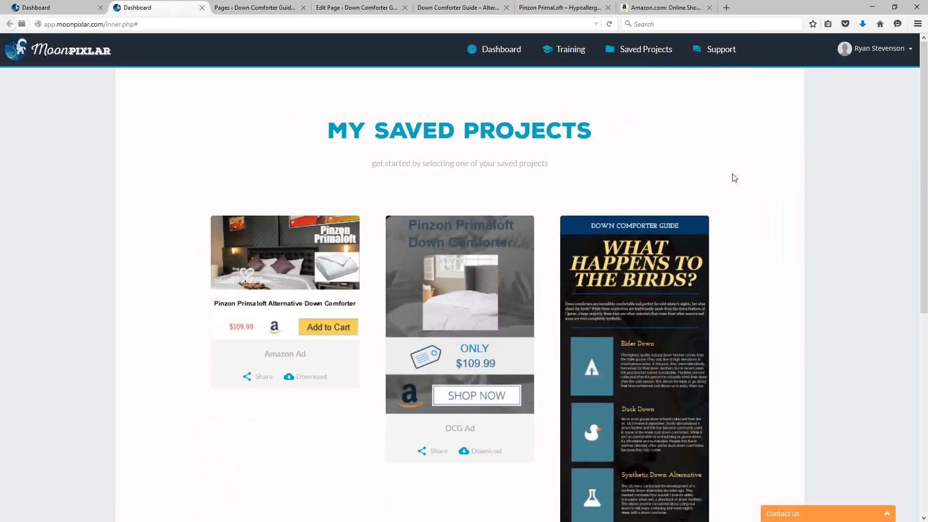
pyautogui.scroll(-5, 732, 179)
pyautogui.scroll(-3, 735, 179)
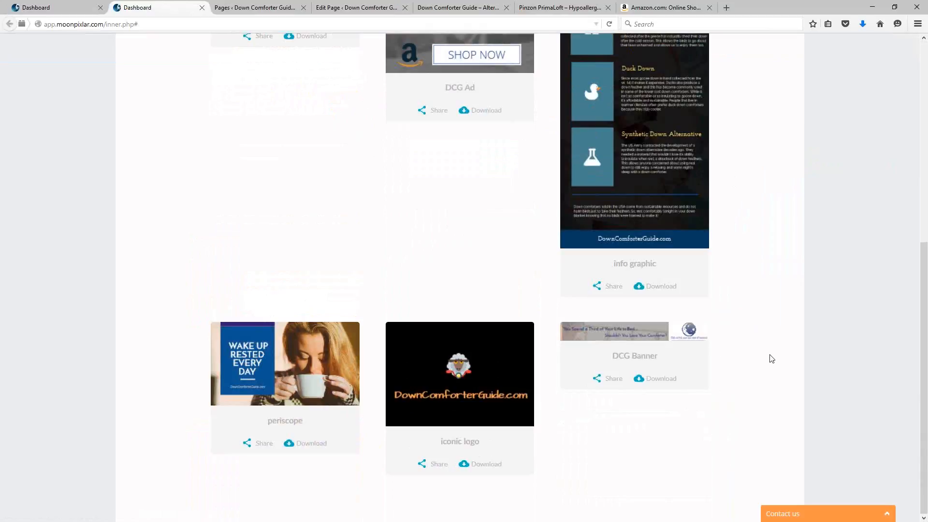
pyautogui.scroll(7, 768, 356)
pyautogui.click(67, 8)
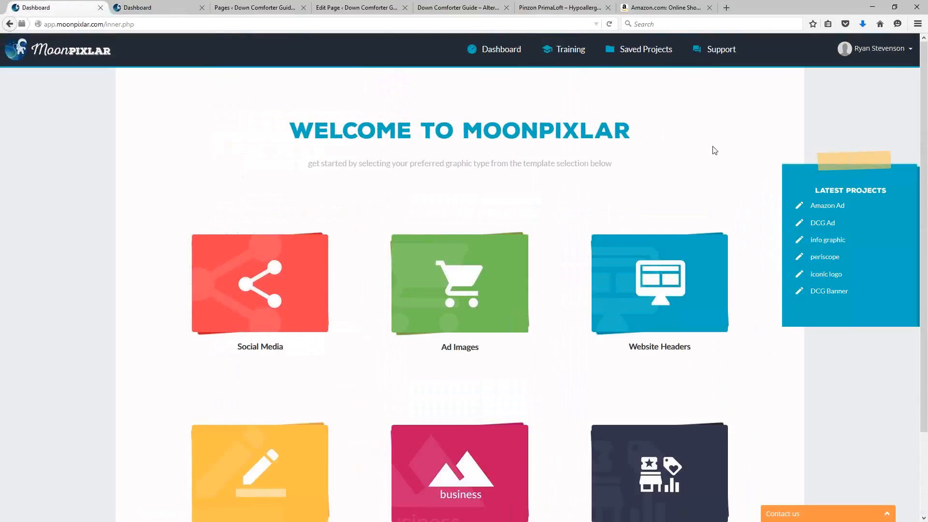
# Step: Examine the template types offered under Social Media, Logos, Miscellaneous, Custom Graphics, Website Headers and Ad Images
pyautogui.scroll(-1, 703, 150)
pyautogui.scroll(-3, 703, 151)
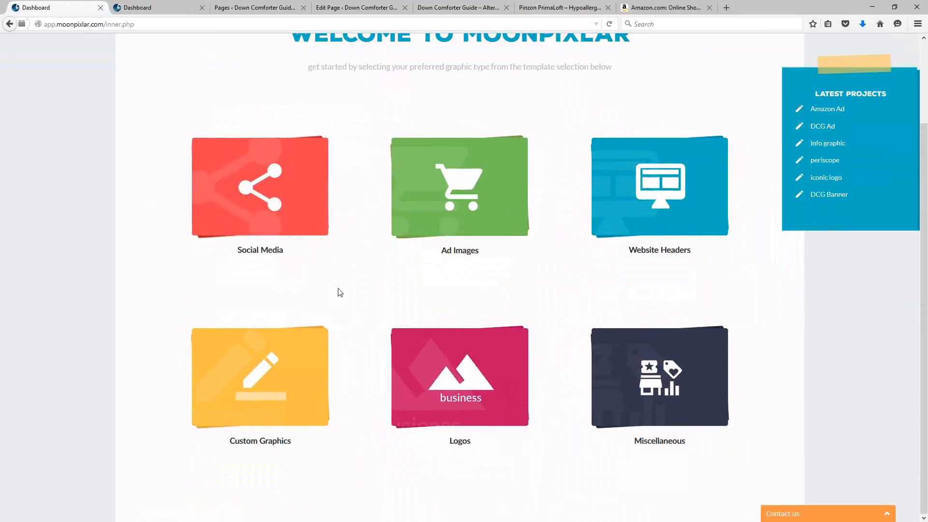
pyautogui.click(252, 201)
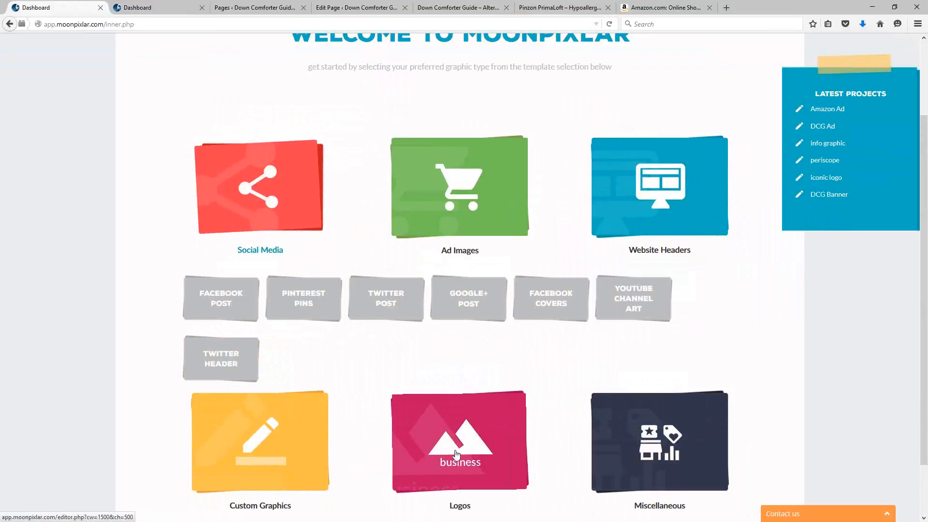
pyautogui.click(486, 426)
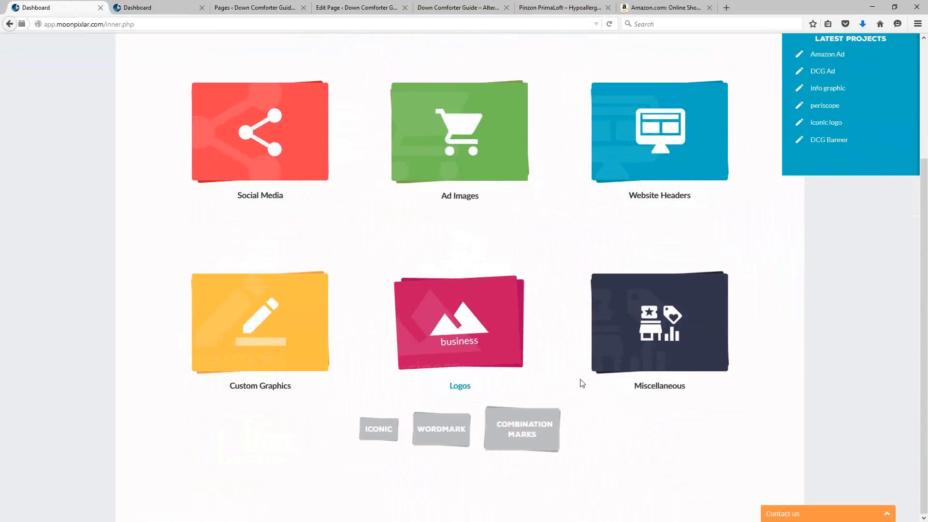
pyautogui.click(624, 372)
pyautogui.scroll(-2, 484, 349)
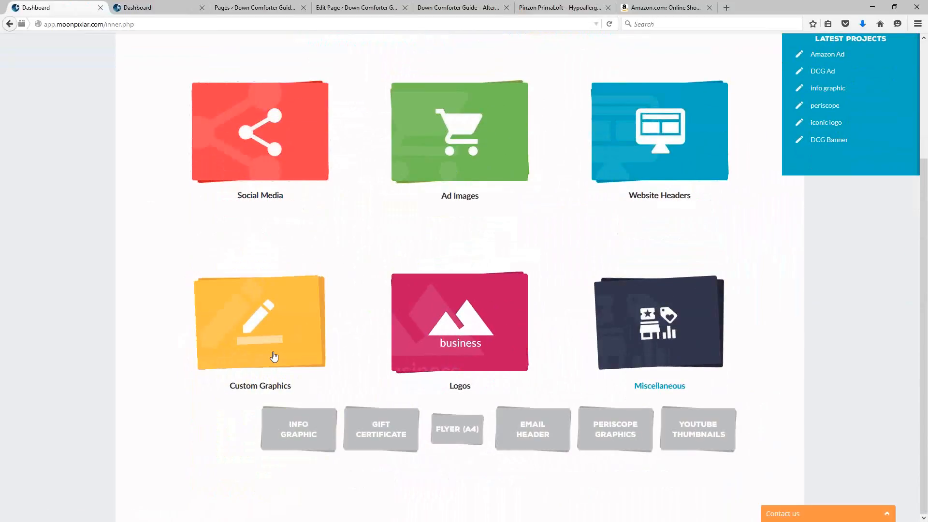
pyautogui.click(272, 352)
pyautogui.scroll(-1, 329, 341)
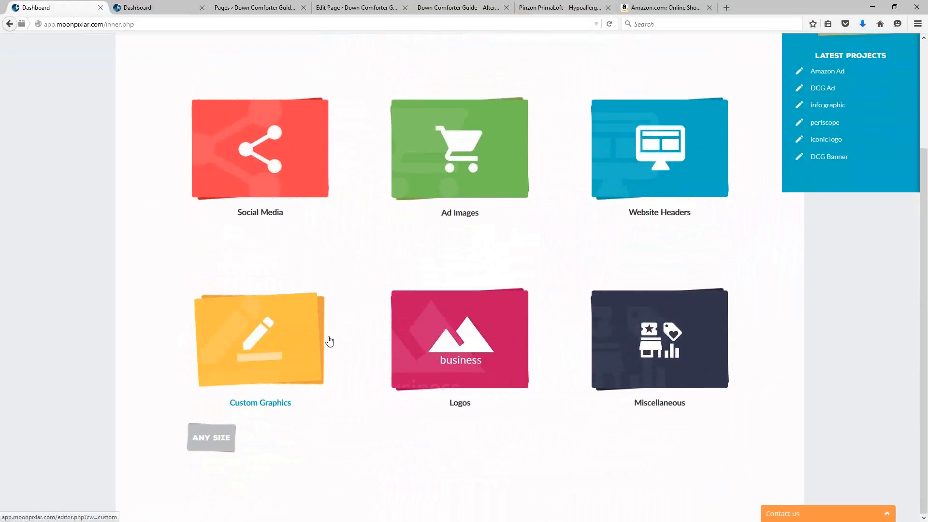
pyautogui.click(653, 169)
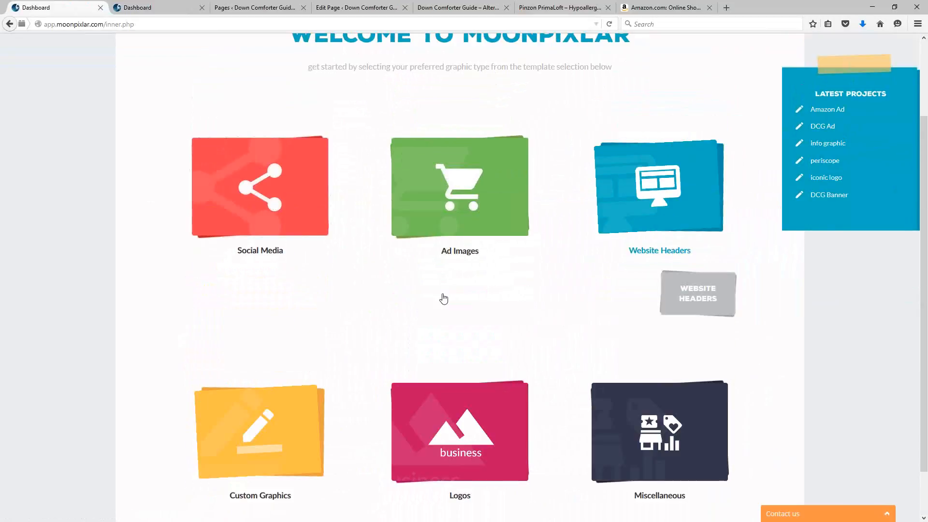
pyautogui.click(488, 195)
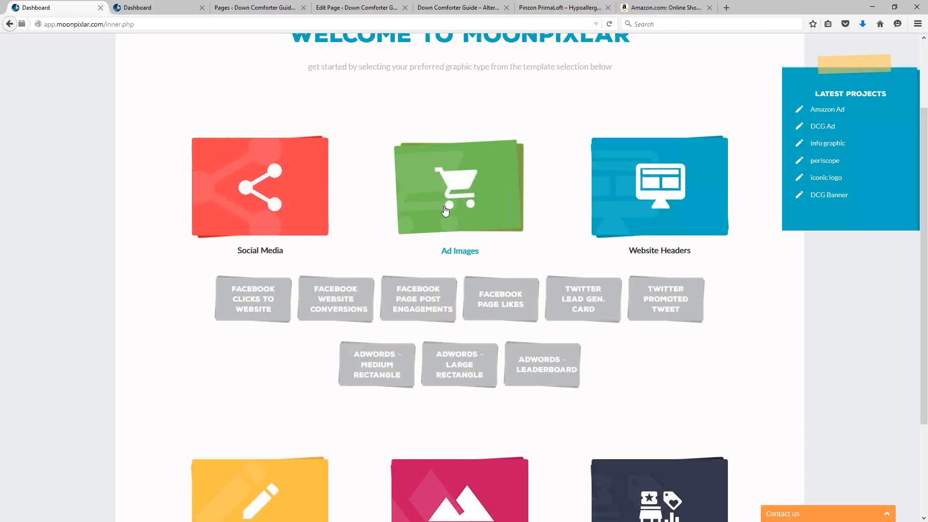
pyautogui.scroll(-3, 659, 251)
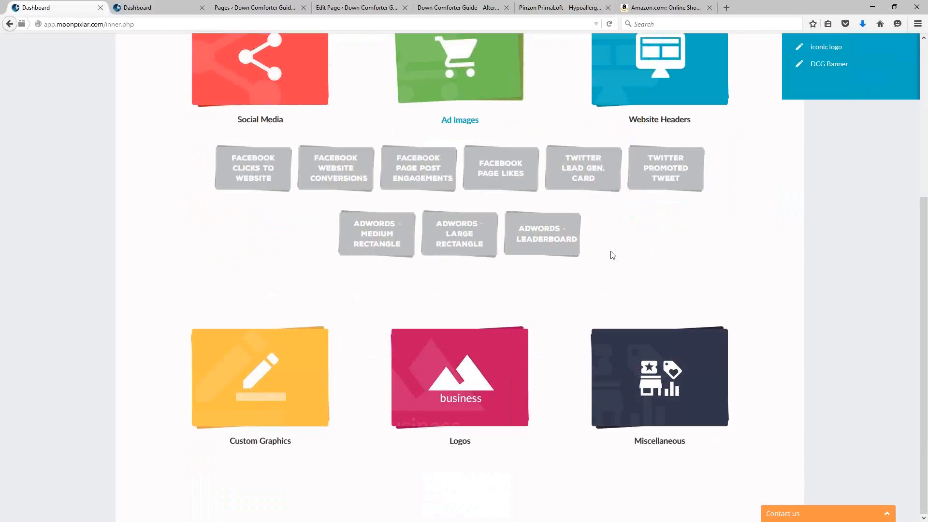
pyautogui.click(693, 349)
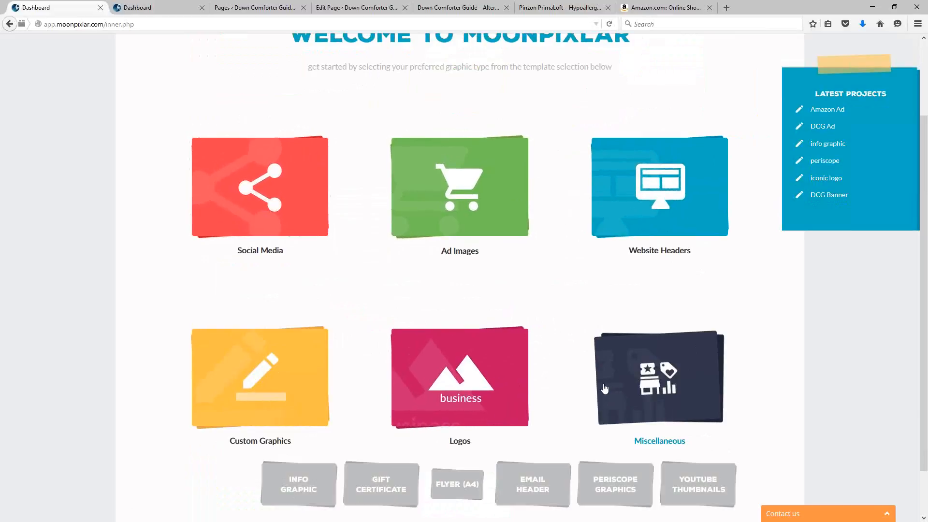
pyautogui.moveTo(493, 405)
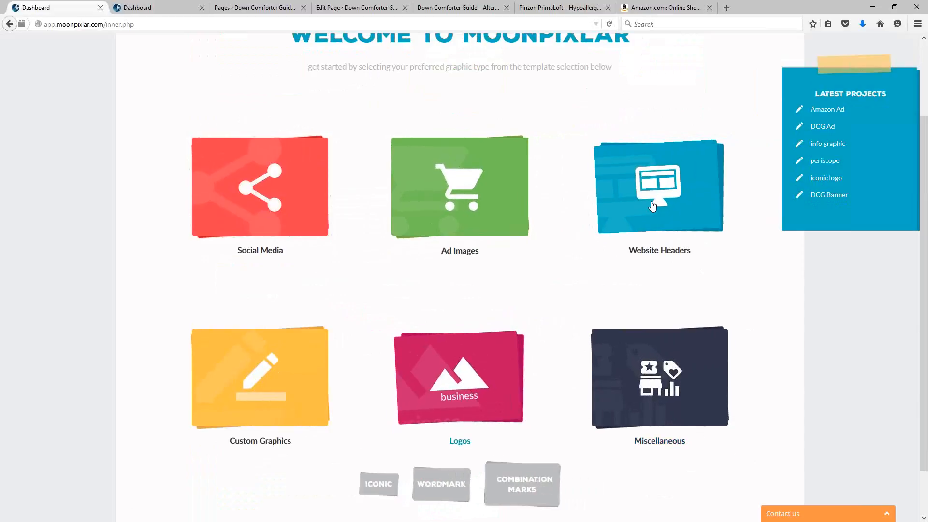
# Step: Create a new Facebook Post project from the Social Media category and name it "Facebook Post"
pyautogui.moveTo(259, 193)
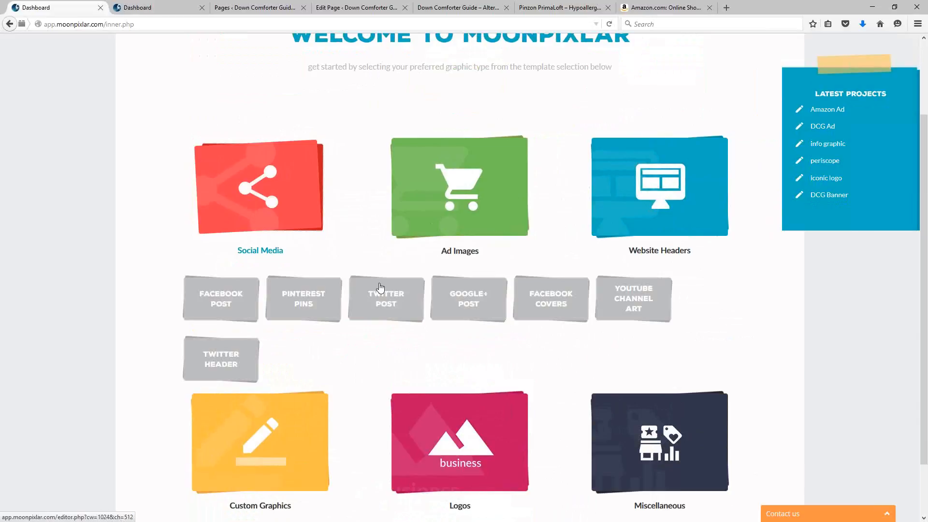
pyautogui.click(209, 308)
pyautogui.click(400, 274)
pyautogui.write('Facebook Post')
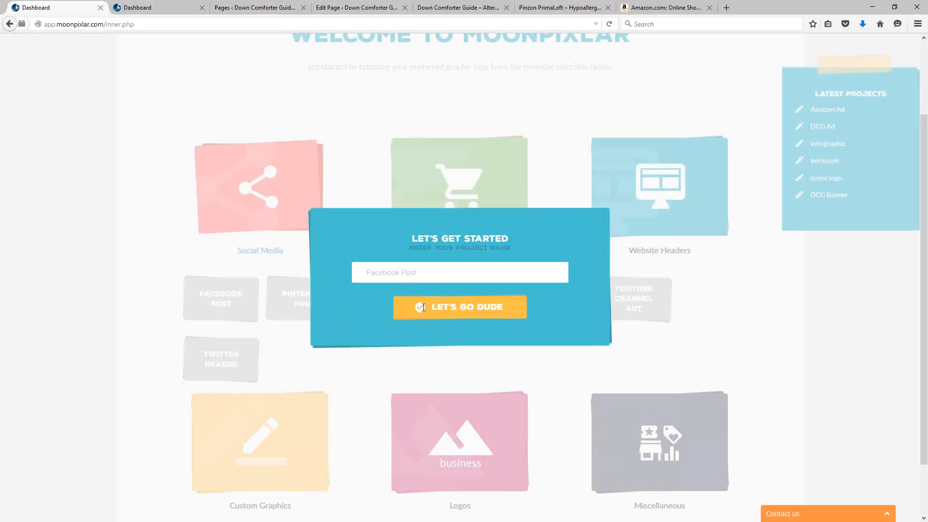
pyautogui.click(447, 314)
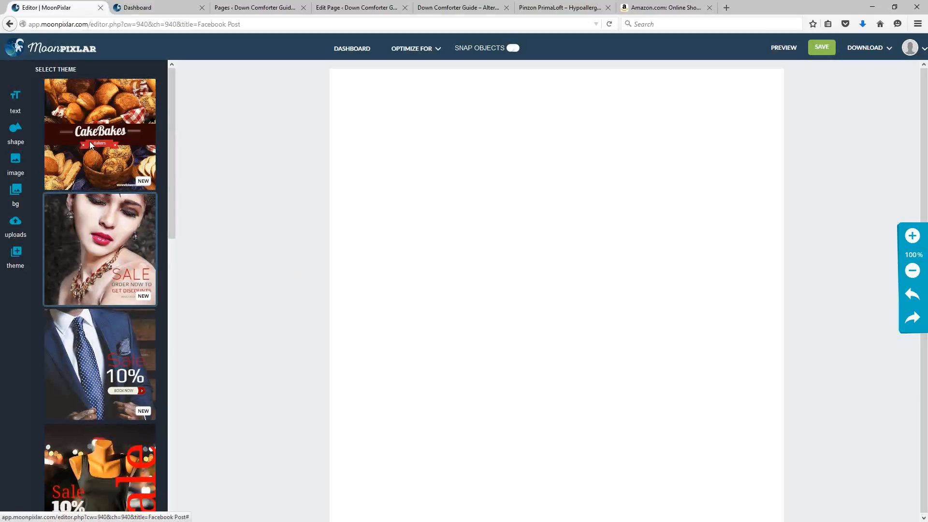
# Step: Look through the available Facebook post themes and return to the beginning of the list
pyautogui.scroll(-8, 125, 390)
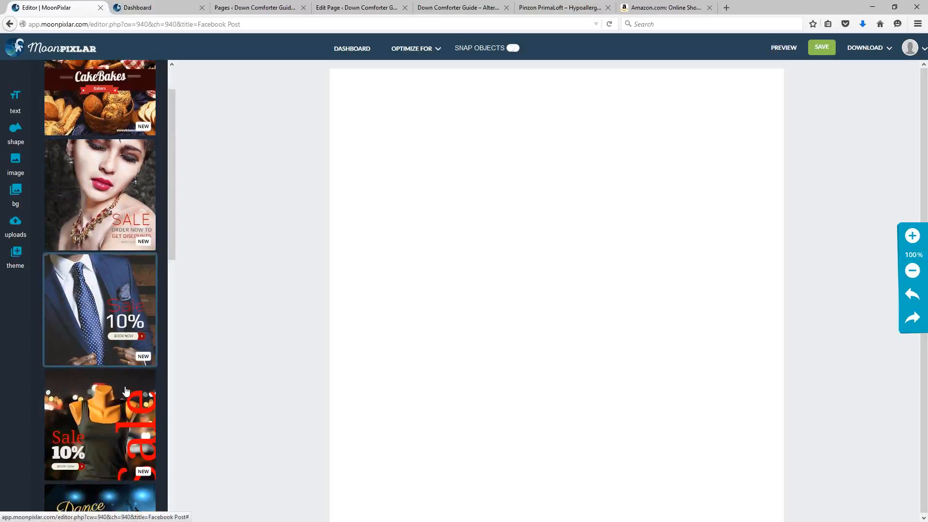
pyautogui.scroll(-7, 116, 389)
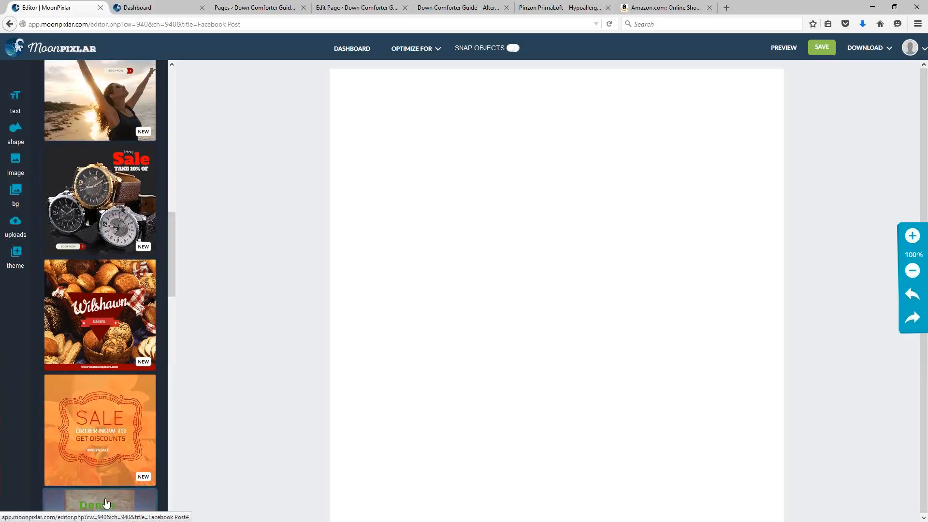
pyautogui.scroll(-5, 100, 452)
pyautogui.scroll(-20, 102, 452)
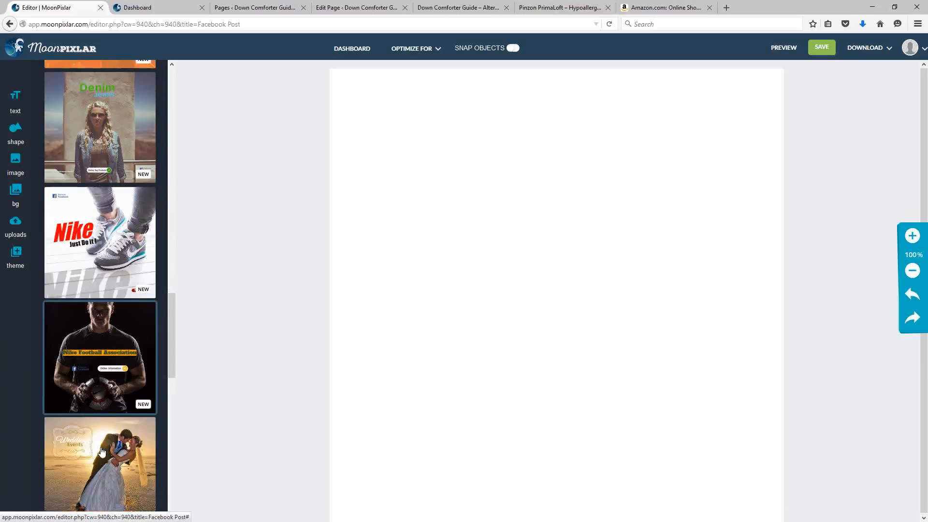
pyautogui.scroll(-1, 102, 456)
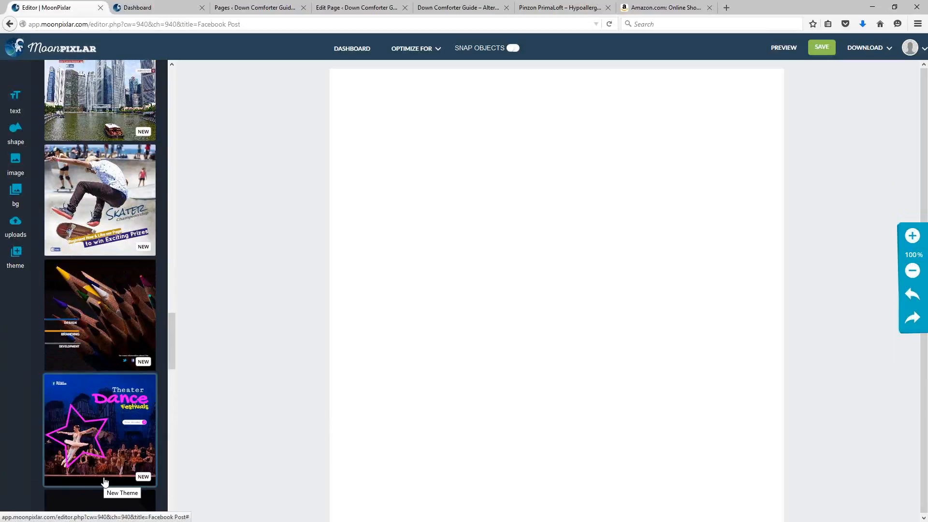
pyautogui.scroll(-9, 114, 443)
pyautogui.scroll(-15, 114, 443)
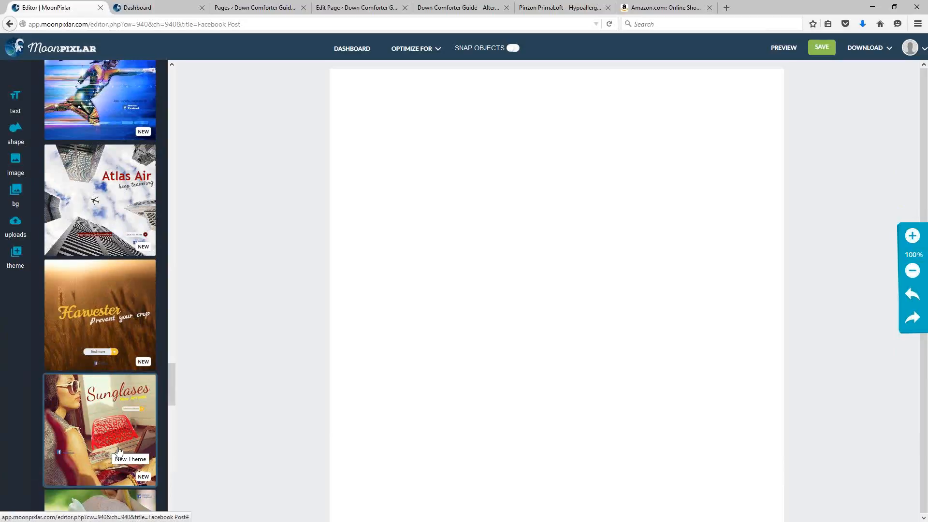
pyautogui.scroll(-3, 127, 414)
pyautogui.scroll(-3, 138, 413)
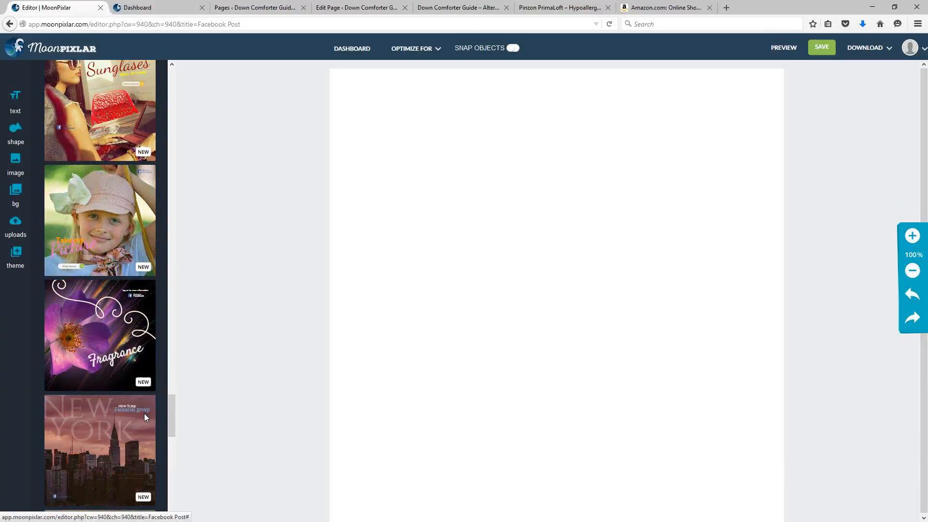
pyautogui.moveTo(173, 417); pyautogui.dragTo(168, 519)
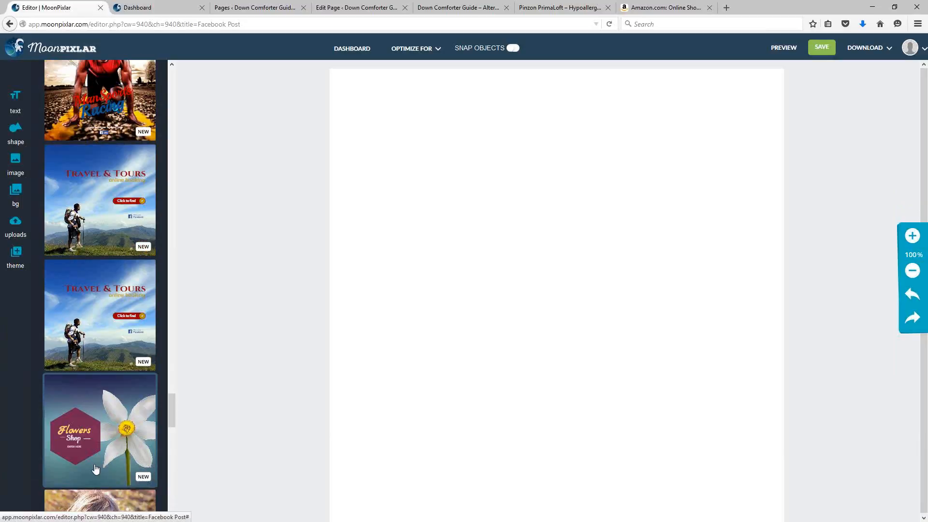
pyautogui.moveTo(172, 404); pyautogui.dragTo(176, 100)
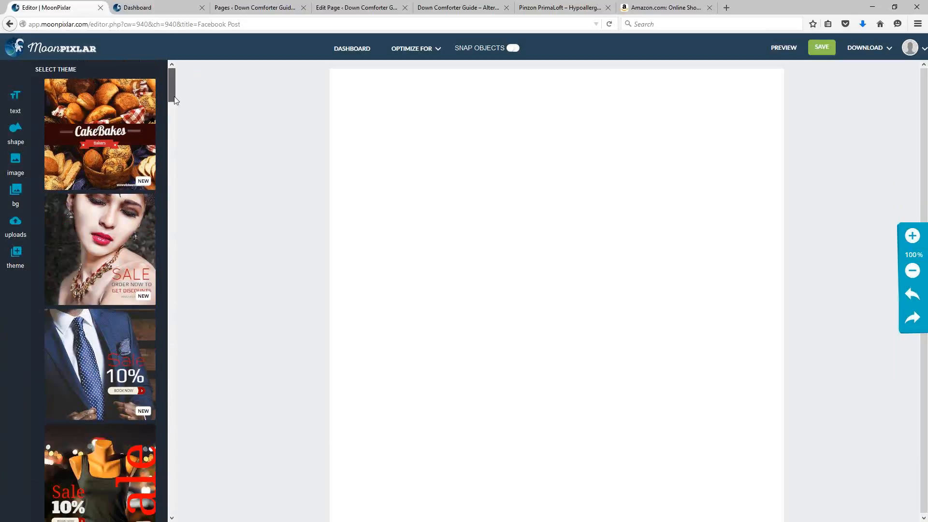
# Step: Apply the CakeBakes theme and replace its bread background with the stock photo of a round tunnel opening onto water
pyautogui.click(120, 157)
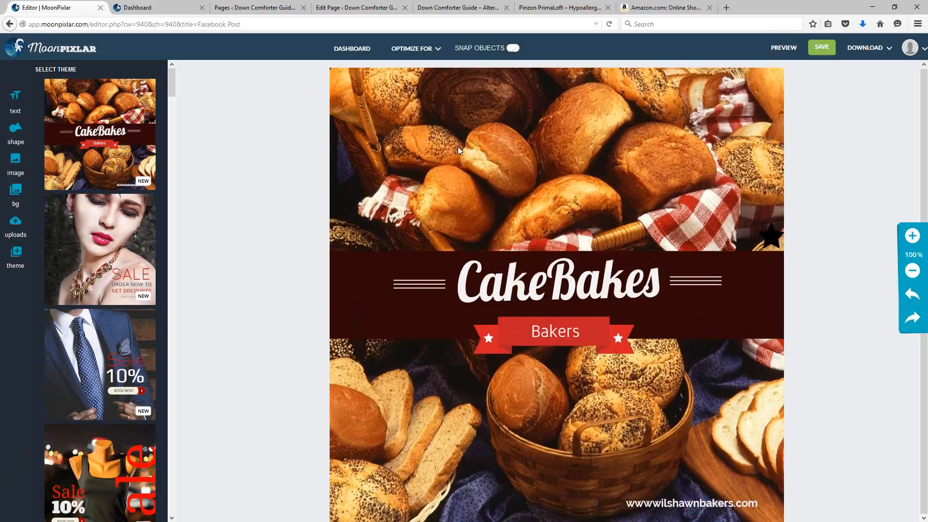
pyautogui.click(438, 156)
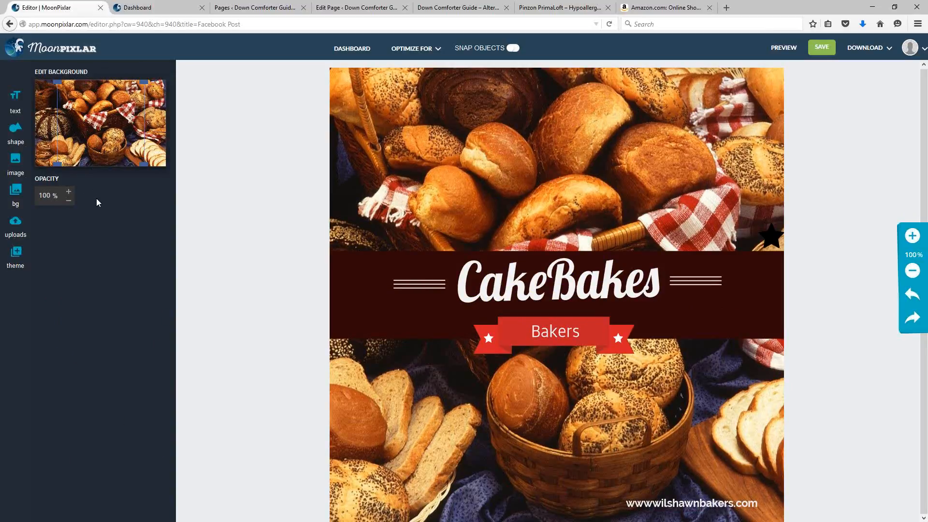
pyautogui.click(15, 196)
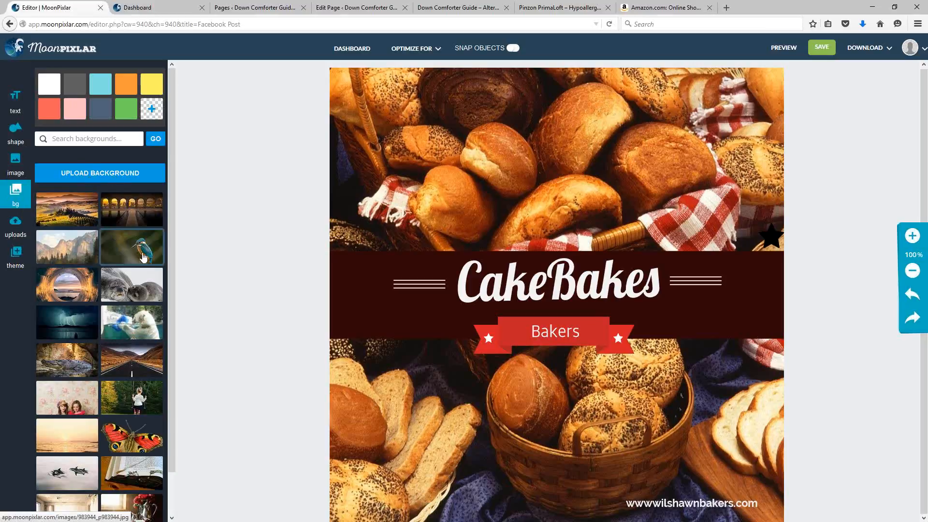
pyautogui.click(68, 280)
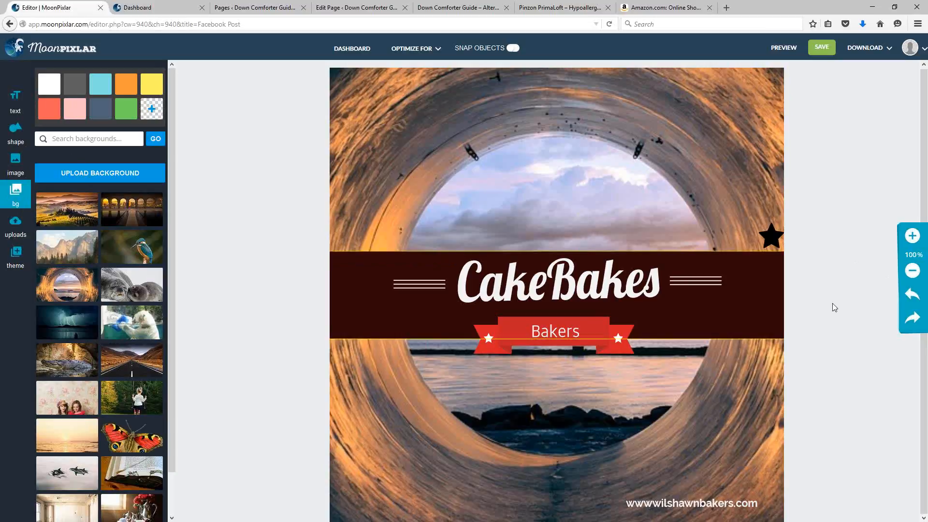
# Step: Recolor the dark brown band behind the CakeBakes title to black
pyautogui.click(357, 300)
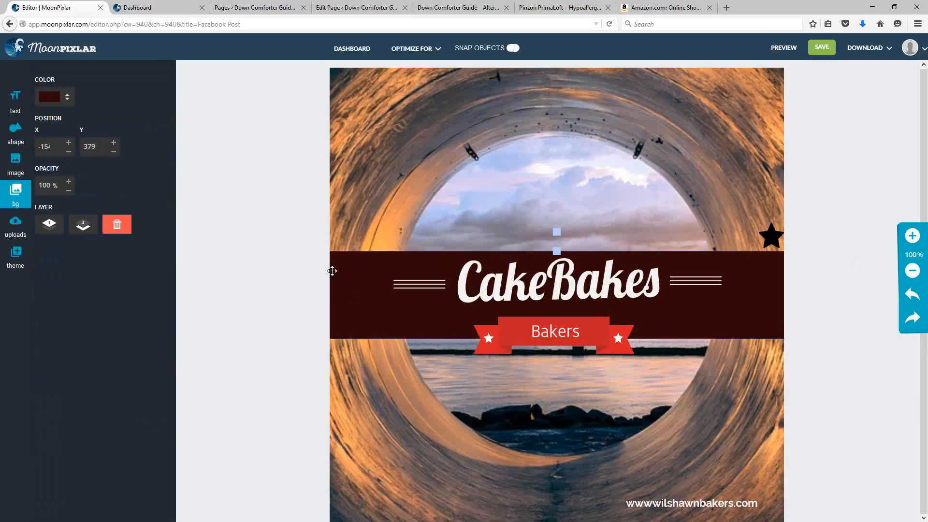
pyautogui.click(68, 98)
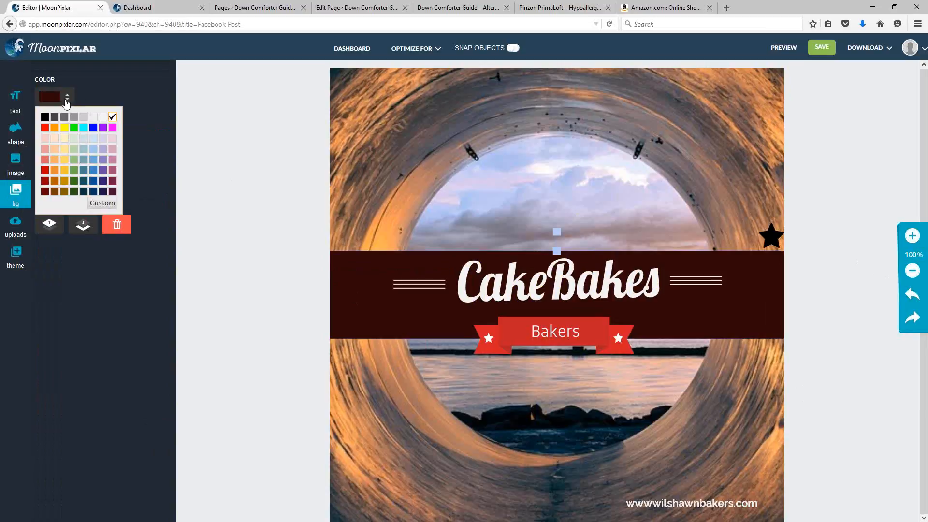
pyautogui.click(44, 116)
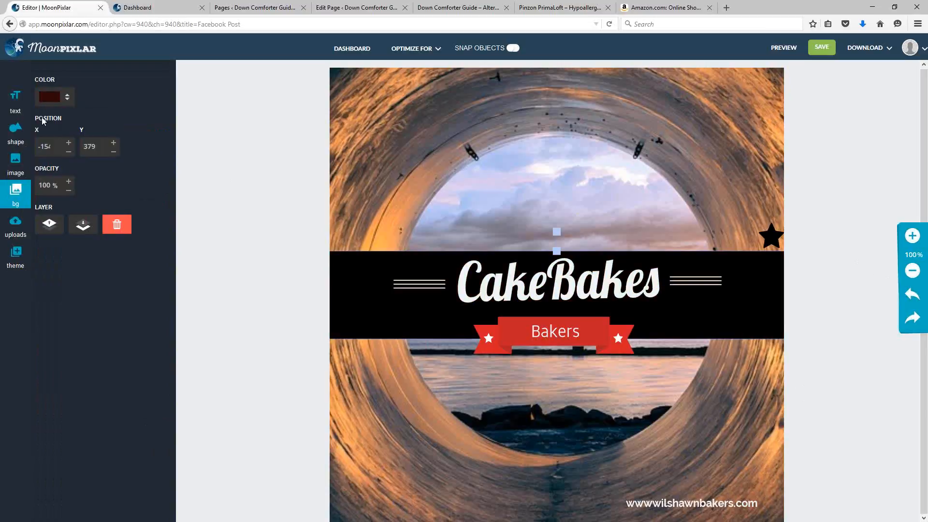
# Step: Change the tail ends of the ribbon behind "Bakers" to blue (0000ff)
pyautogui.click(521, 337)
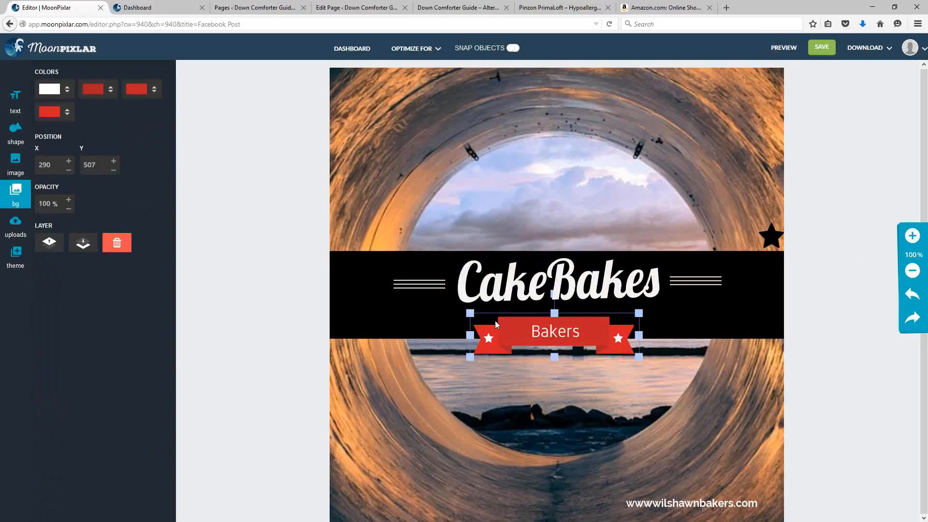
pyautogui.click(67, 112)
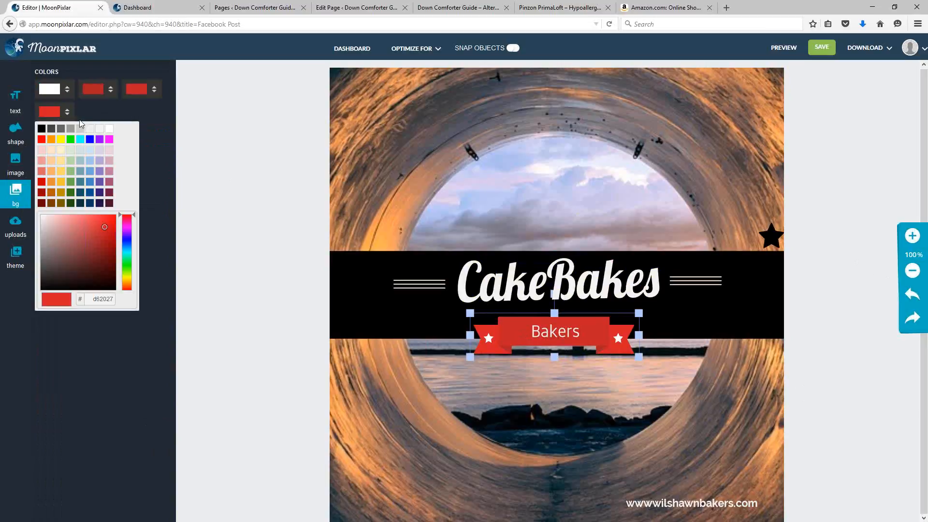
pyautogui.click(91, 140)
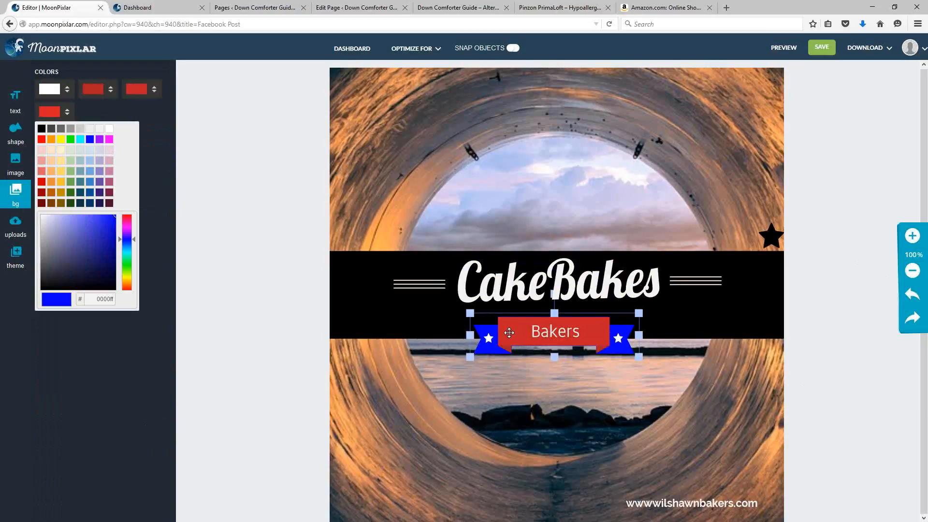
# Step: Recolor the "Bakers" ribbon in blue shades: darker blue tails, folds in 073763 and the front panel in 3d85c6
pyautogui.click(90, 192)
pyautogui.click(530, 333)
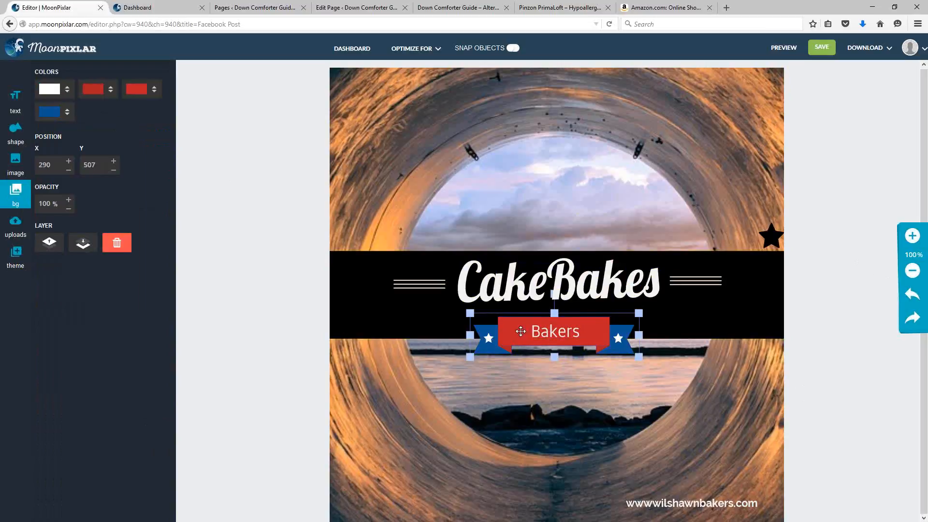
pyautogui.click(109, 93)
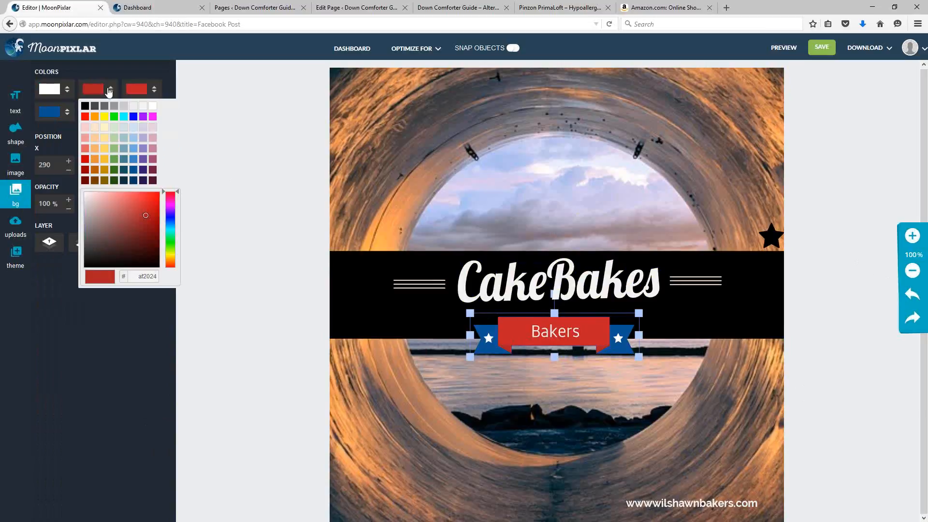
pyautogui.click(135, 182)
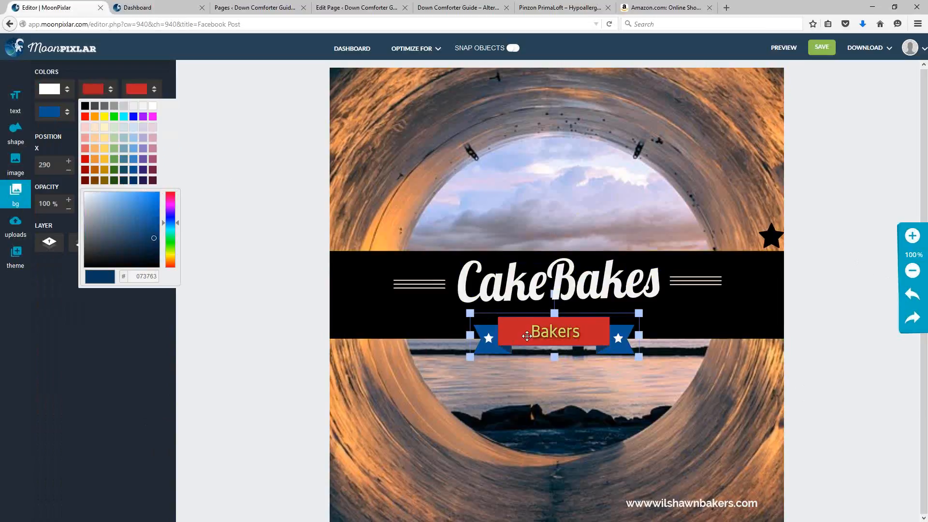
pyautogui.click(532, 332)
pyautogui.click(141, 90)
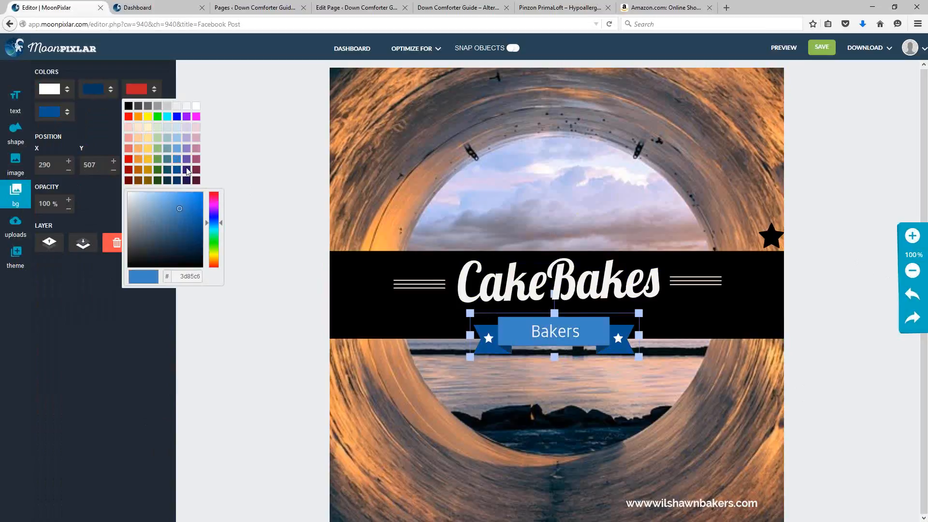
pyautogui.click(861, 300)
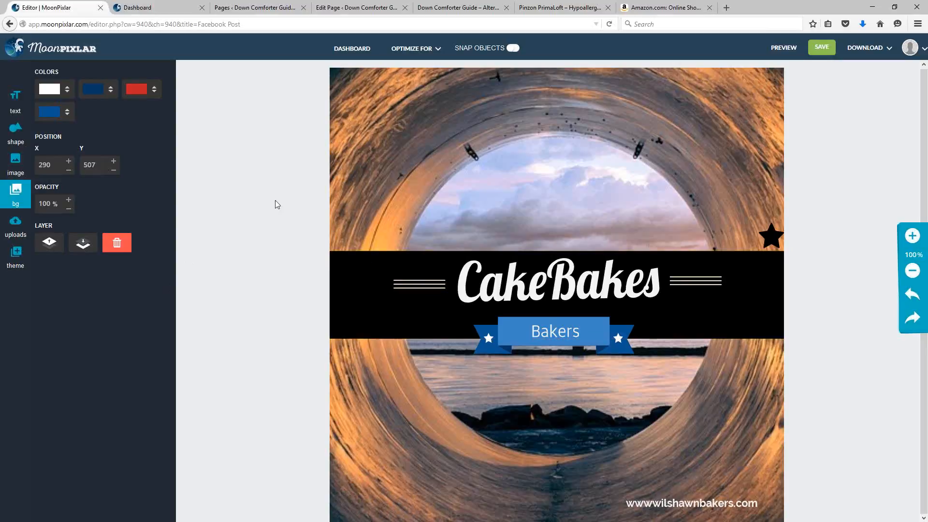
# Step: Leave the Facebook post for the dashboard and start an any-size custom graphic project named "Custom Graphics"
pyautogui.click(352, 47)
pyautogui.click(524, 228)
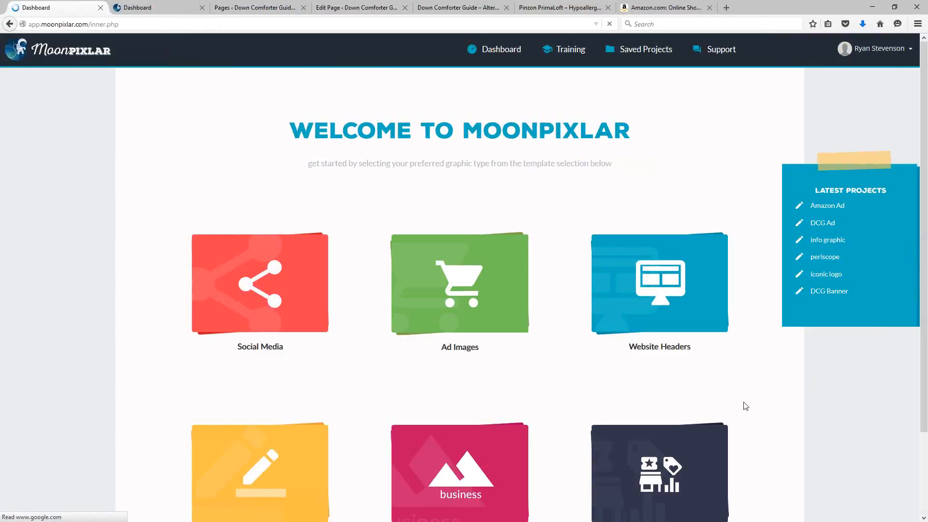
pyautogui.scroll(-3, 555, 367)
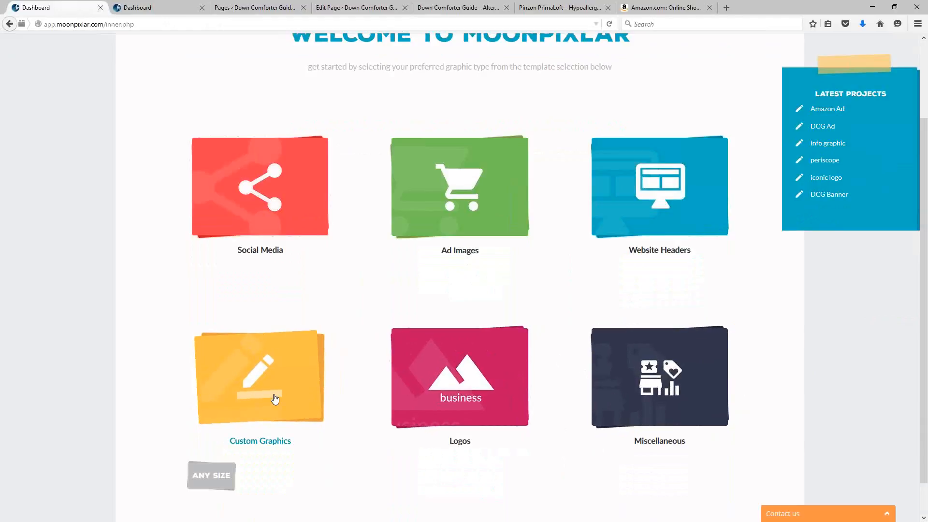
pyautogui.scroll(-1, 333, 382)
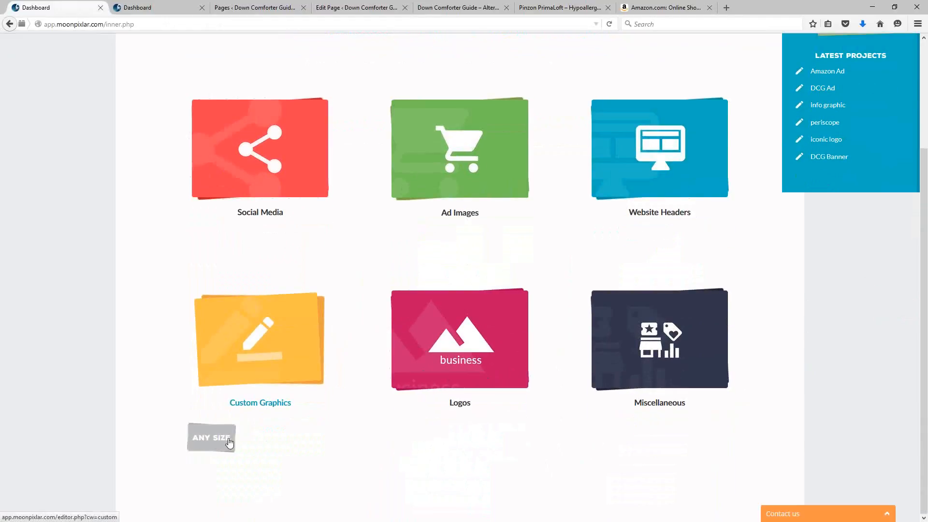
pyautogui.click(211, 441)
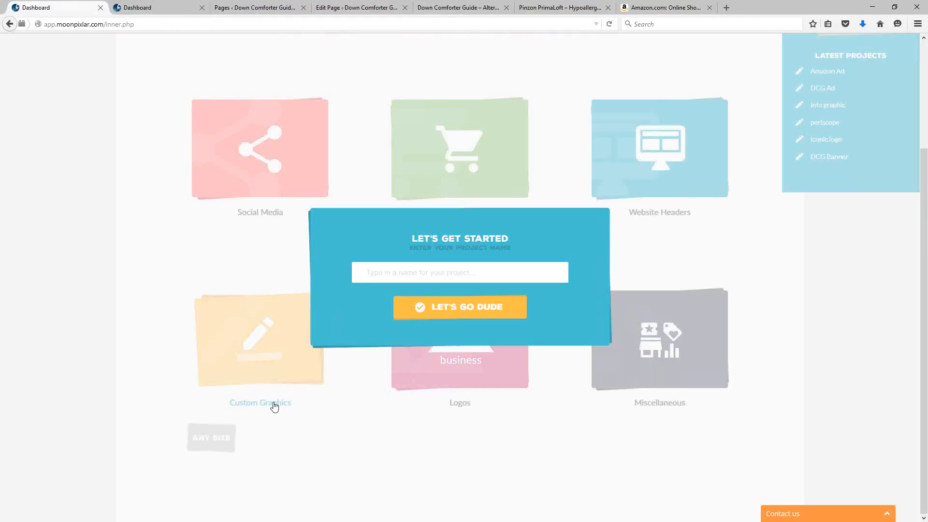
pyautogui.write('Custom Graphics')
pyautogui.click(431, 310)
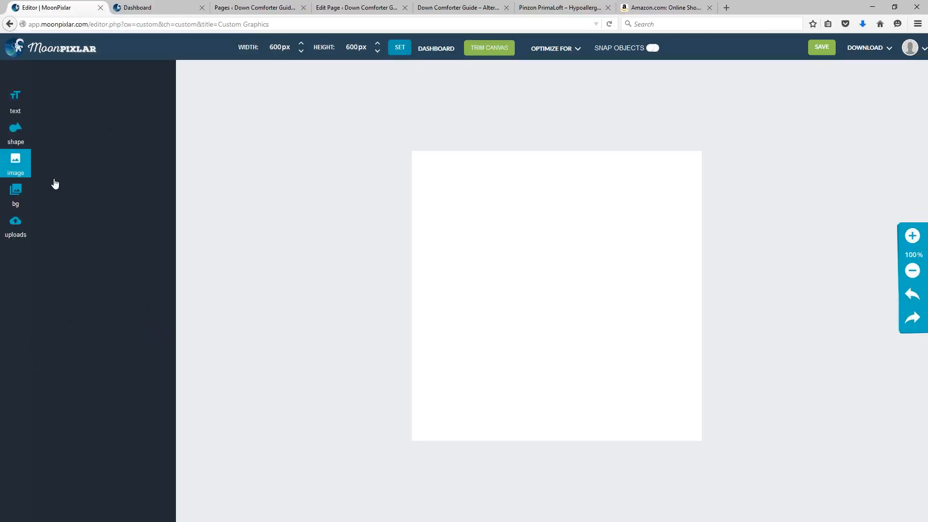
# Step: Set the round tunnel photo as the canvas background and add the grey rectangle from the basic shapes
pyautogui.click(16, 194)
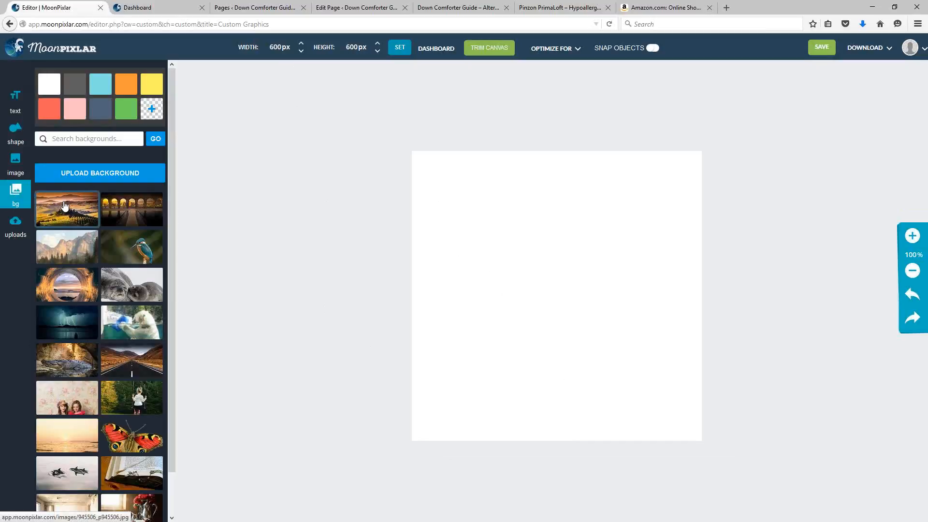
pyautogui.click(66, 290)
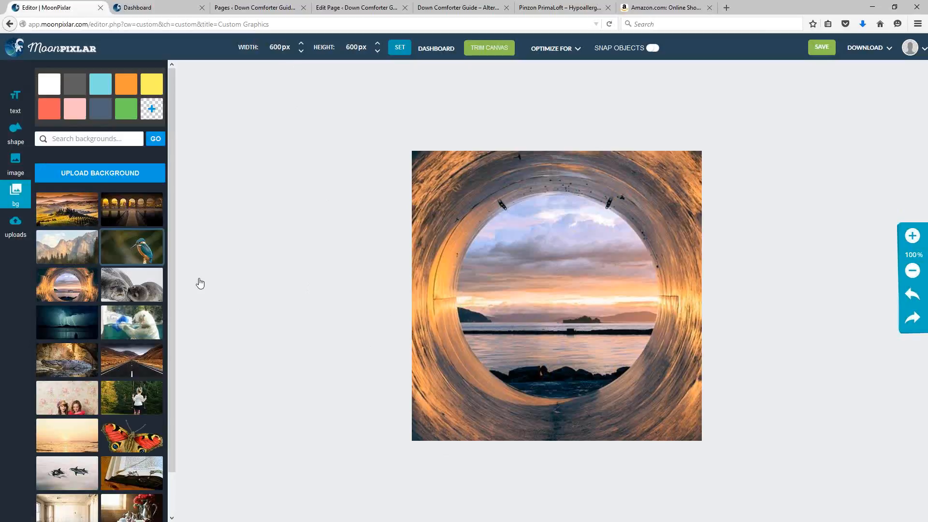
pyautogui.click(16, 130)
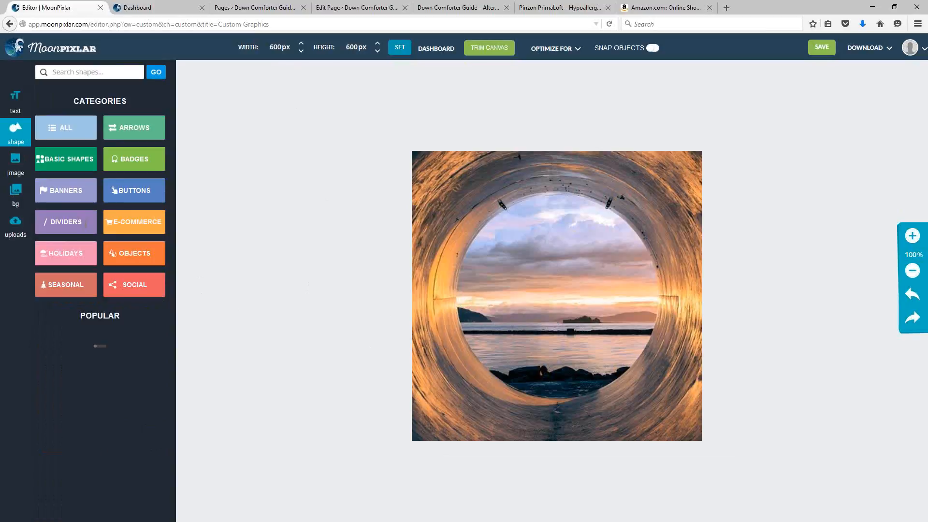
pyautogui.click(61, 160)
pyautogui.click(83, 376)
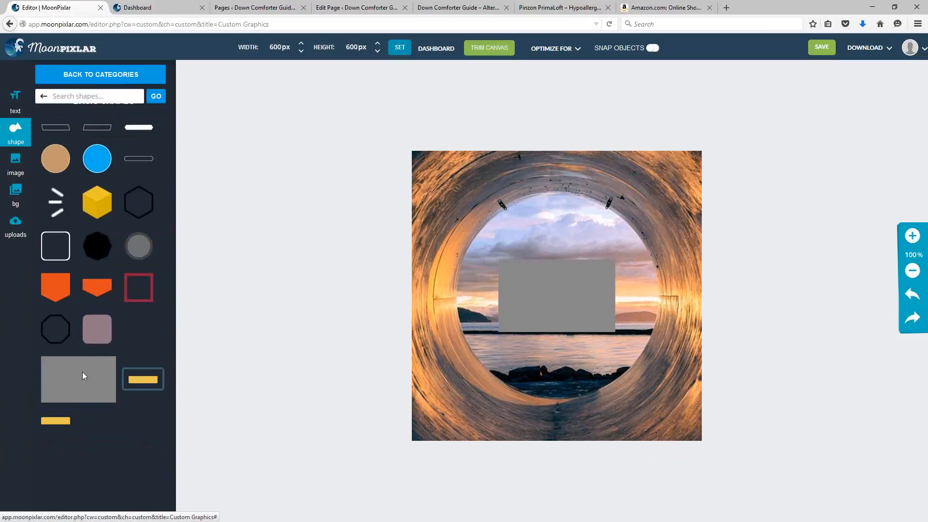
# Step: Stretch the grey rectangle into a band spanning the full canvas width and color it dark red
pyautogui.click(607, 322)
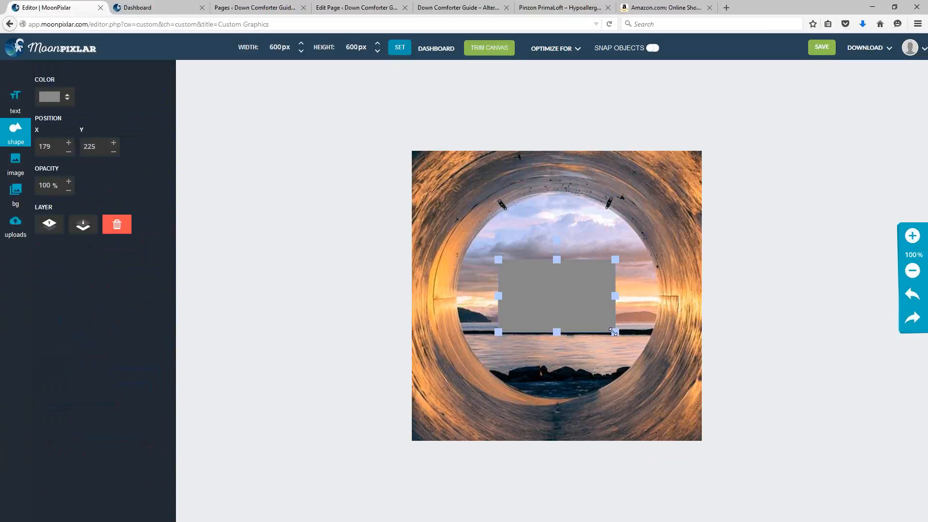
pyautogui.moveTo(614, 331); pyautogui.dragTo(718, 291)
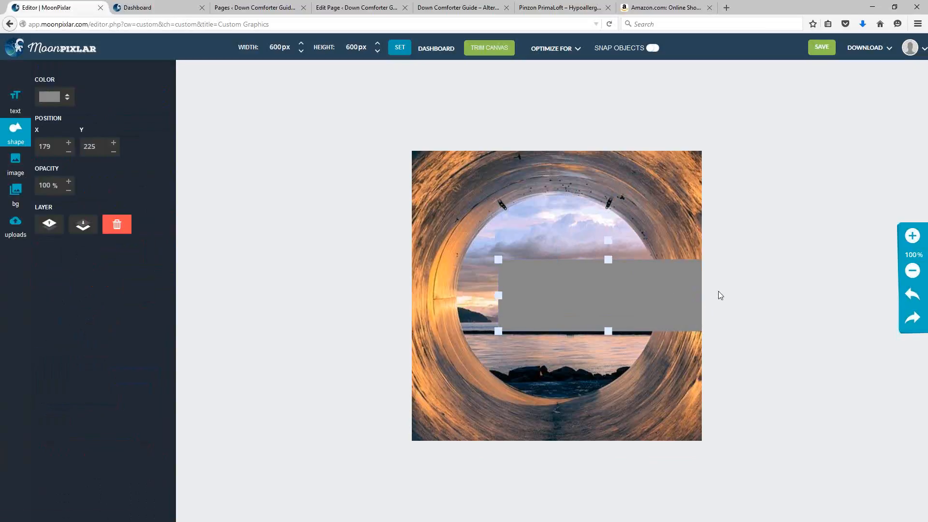
pyautogui.moveTo(641, 292); pyautogui.dragTo(536, 290)
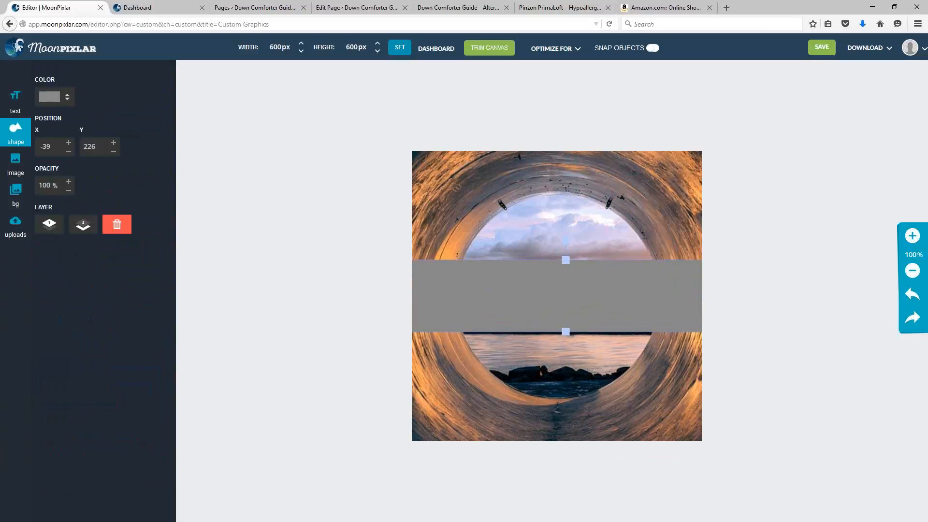
pyautogui.click(68, 100)
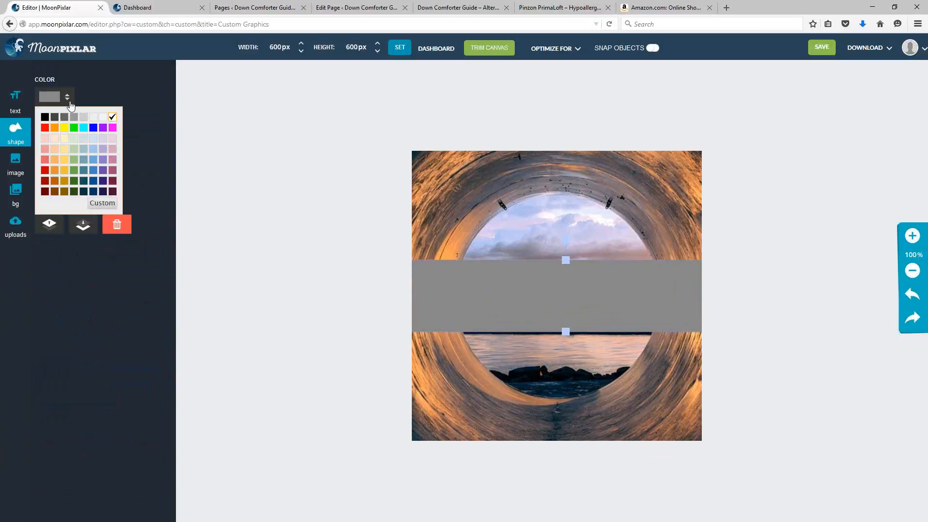
pyautogui.click(45, 191)
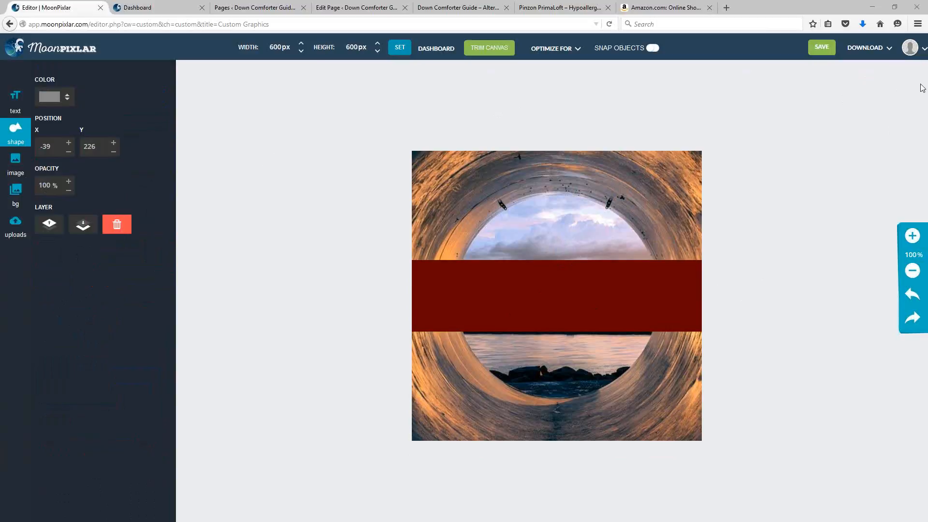
pyautogui.click(822, 50)
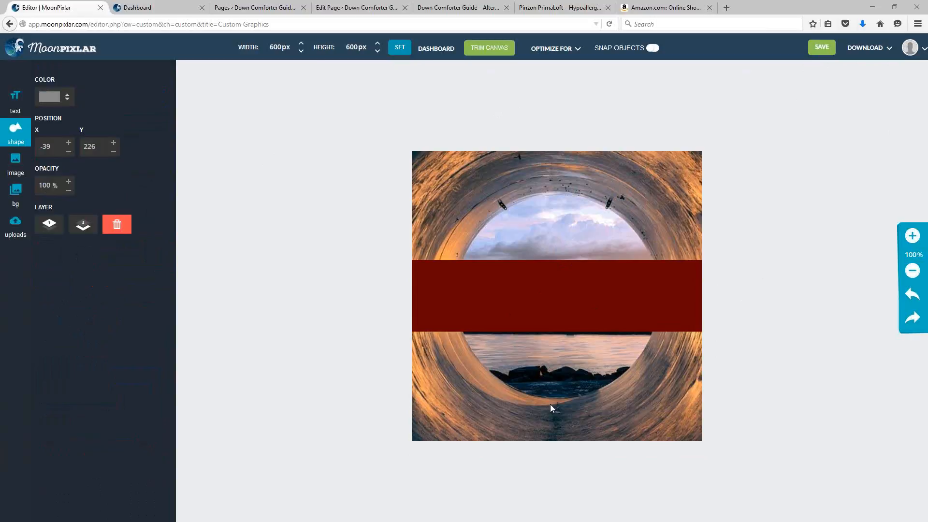
# Step: Return to the graphic type selection in the other MoonPixlar tab and view the available Ad Images formats
pyautogui.click(146, 8)
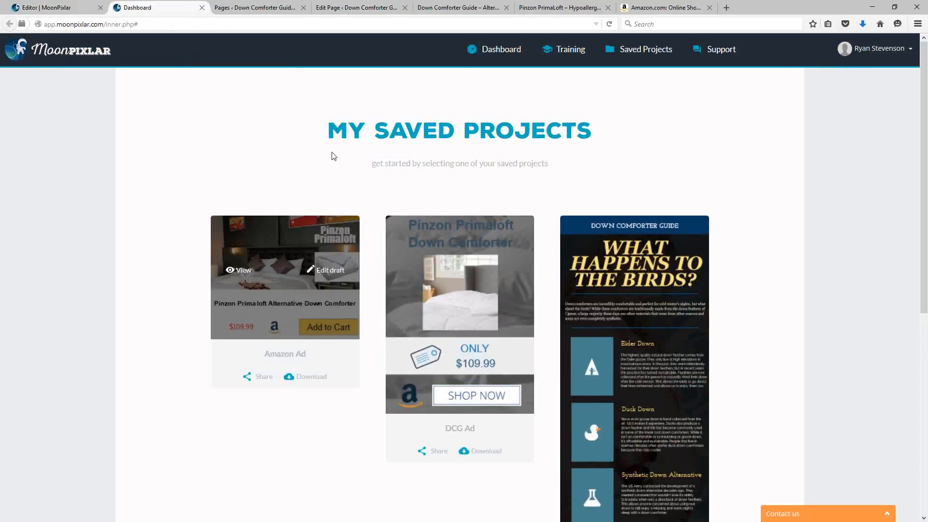
pyautogui.click(485, 65)
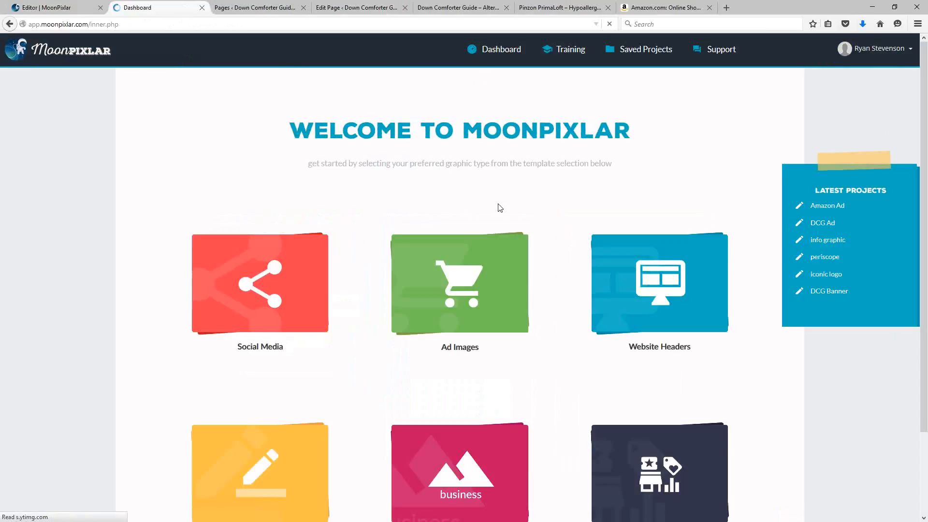
pyautogui.click(437, 351)
pyautogui.click(250, 405)
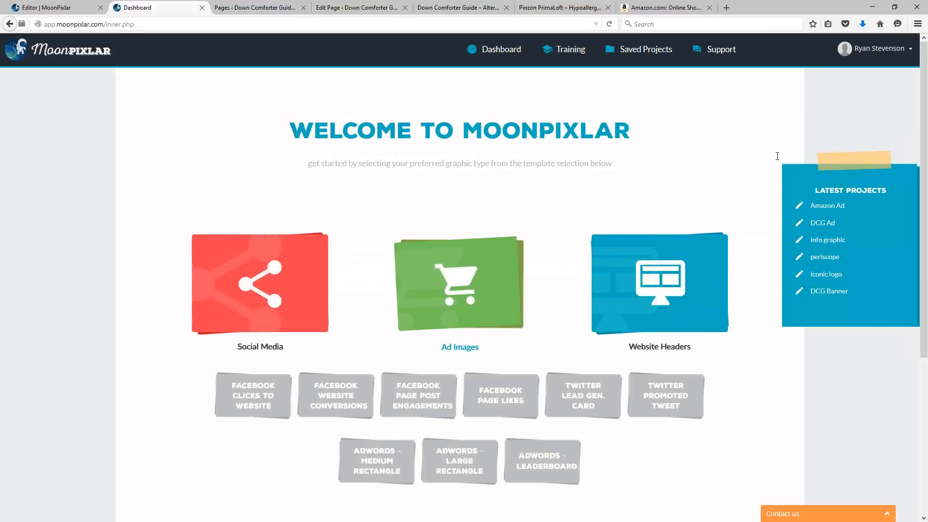
# Step: Look through the saved projects, from the Amazon Ad down to the periscope, iconic logo and DCG Banner graphics
pyautogui.click(637, 52)
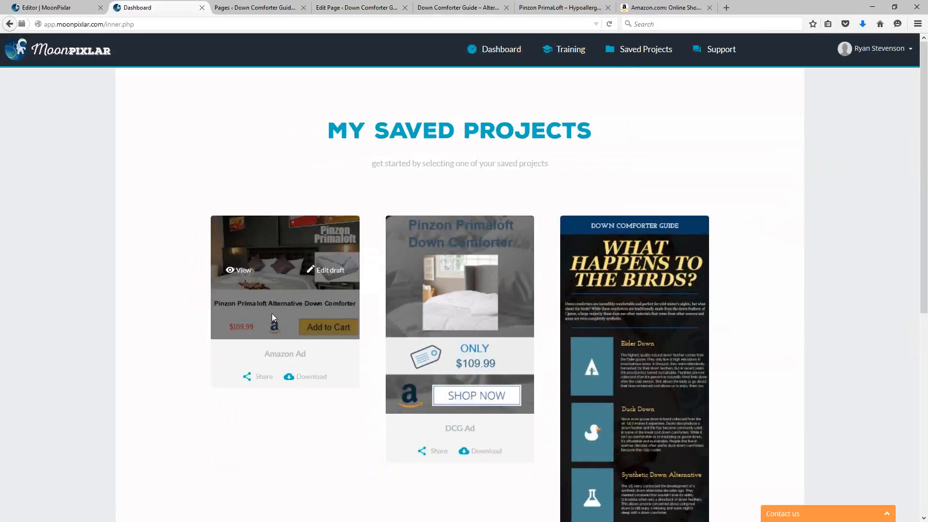
pyautogui.scroll(-5, 729, 360)
pyautogui.scroll(-2, 730, 360)
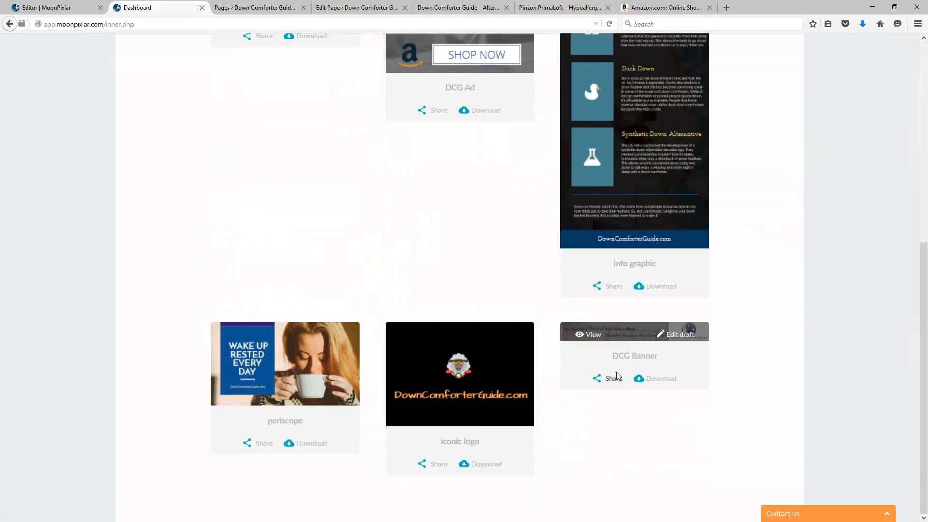
pyautogui.moveTo(516, 384)
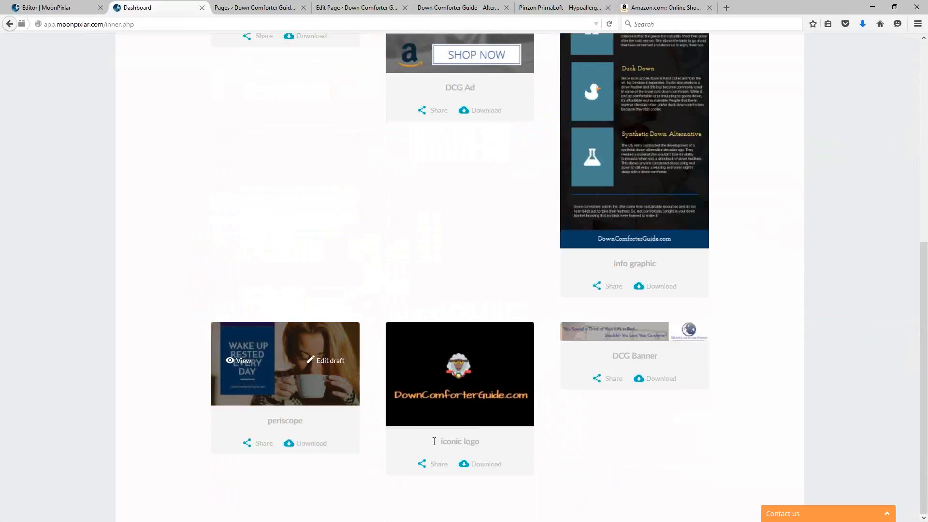
# Step: Go back to the Custom Graphics editor and exit it to the dashboard, confirming to leave the page
pyautogui.click(53, 14)
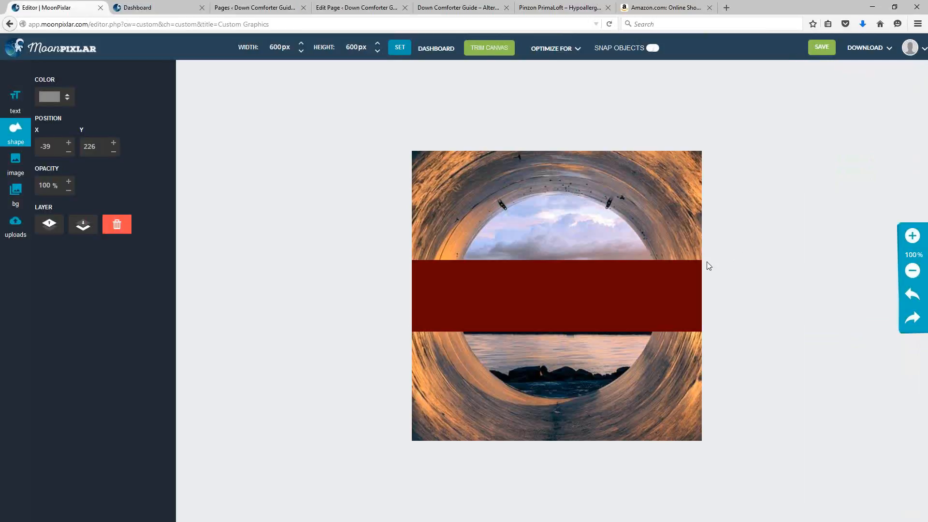
pyautogui.click(824, 50)
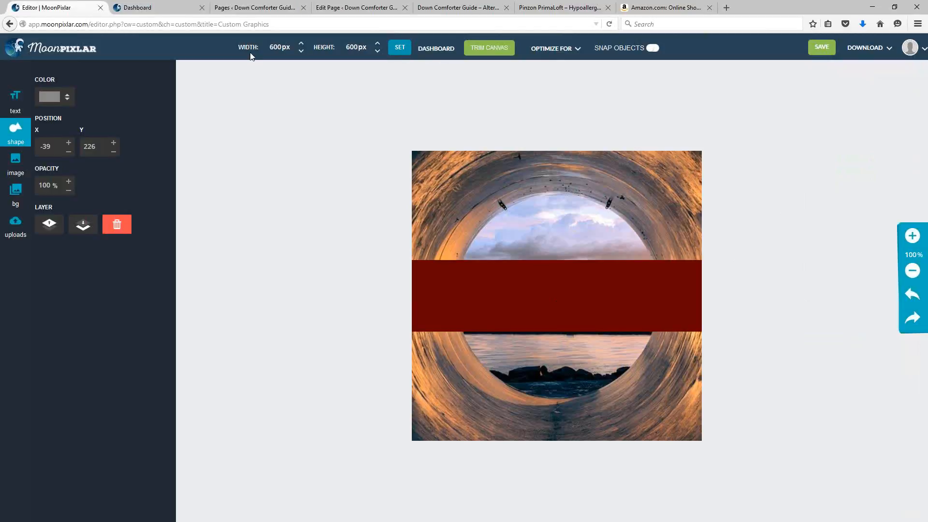
pyautogui.click(57, 52)
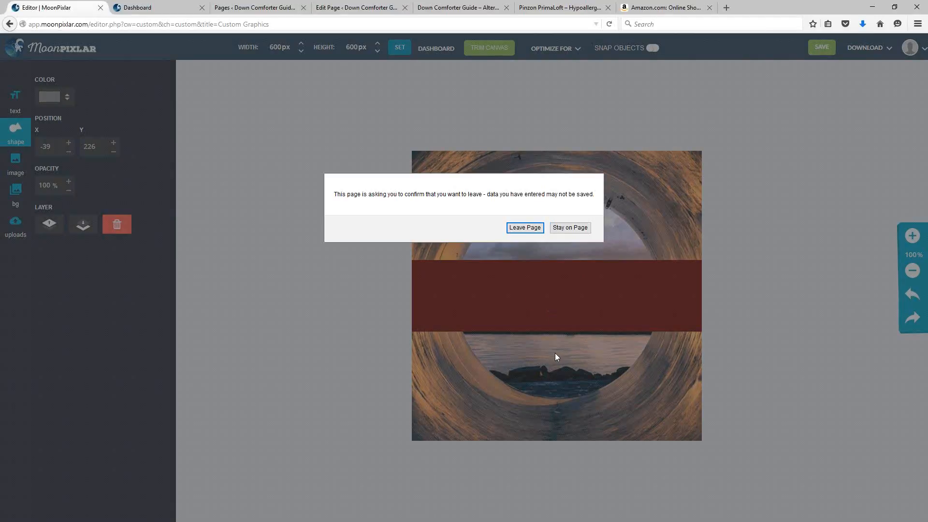
pyautogui.click(523, 228)
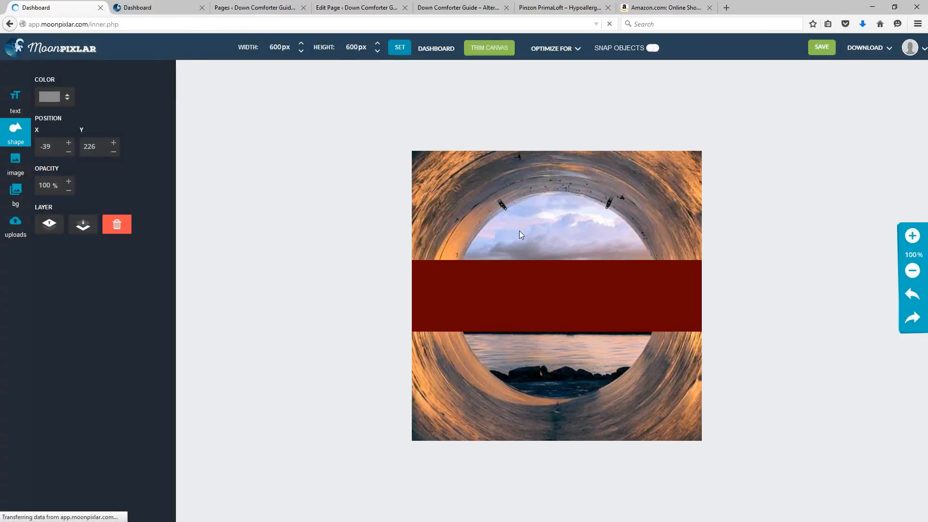
# Step: Start a new Info Graphic project from the Miscellaneous graphic types and name it "info graphic"
pyautogui.scroll(-2, 372, 216)
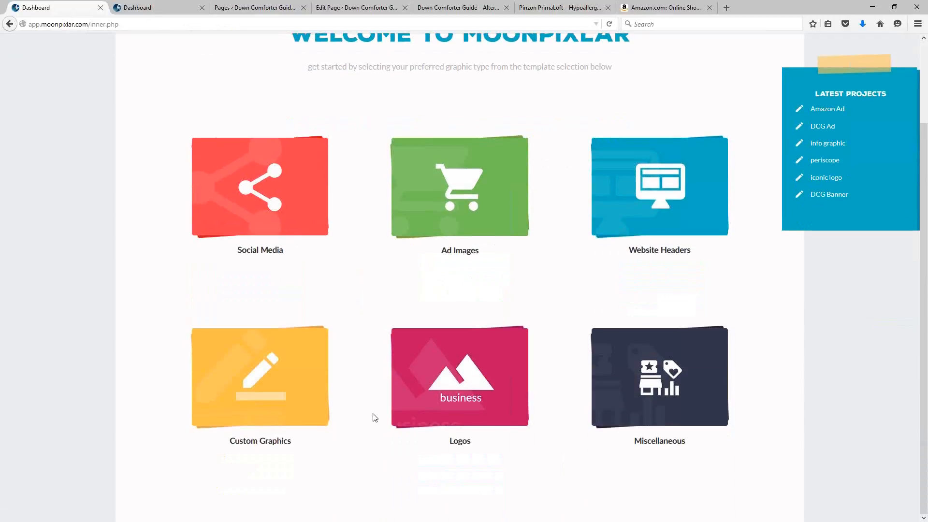
pyautogui.click(621, 372)
pyautogui.scroll(-1, 535, 325)
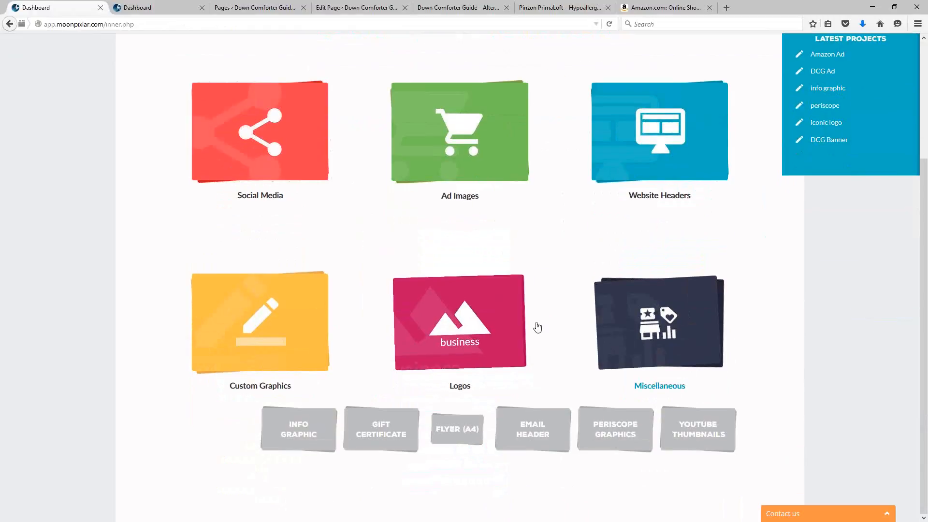
pyautogui.click(305, 433)
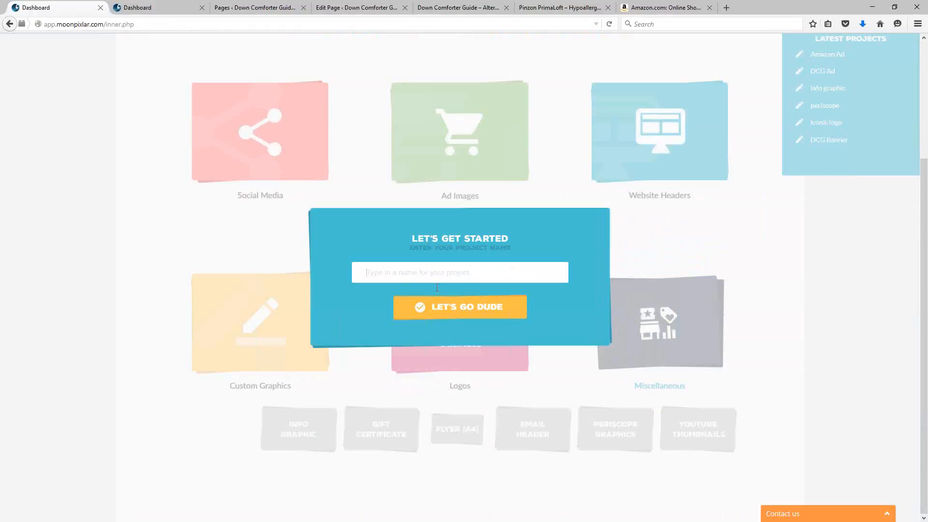
pyautogui.write('info graphic')
pyautogui.click(437, 297)
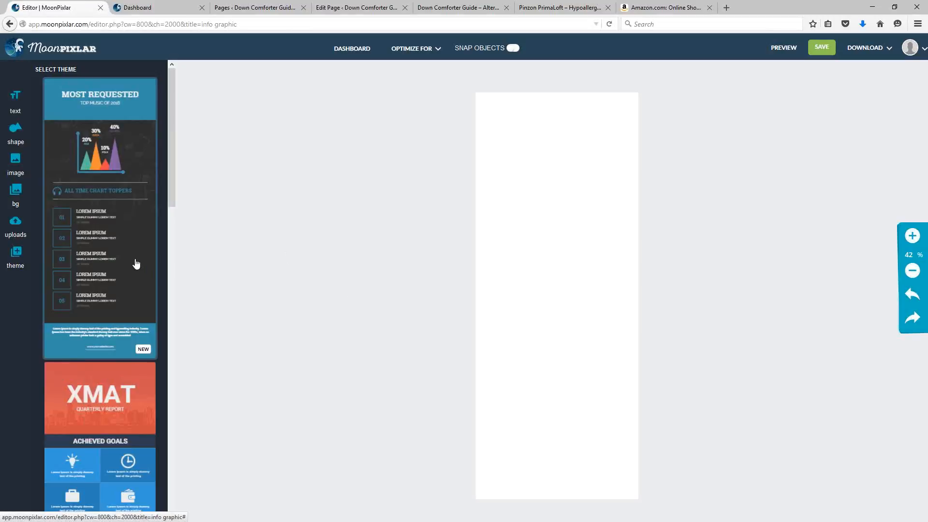
# Step: Browse the infographic themes and apply the "Leading a Healthy Lifestyle" theme to the blank canvas
pyautogui.scroll(-15, 126, 257)
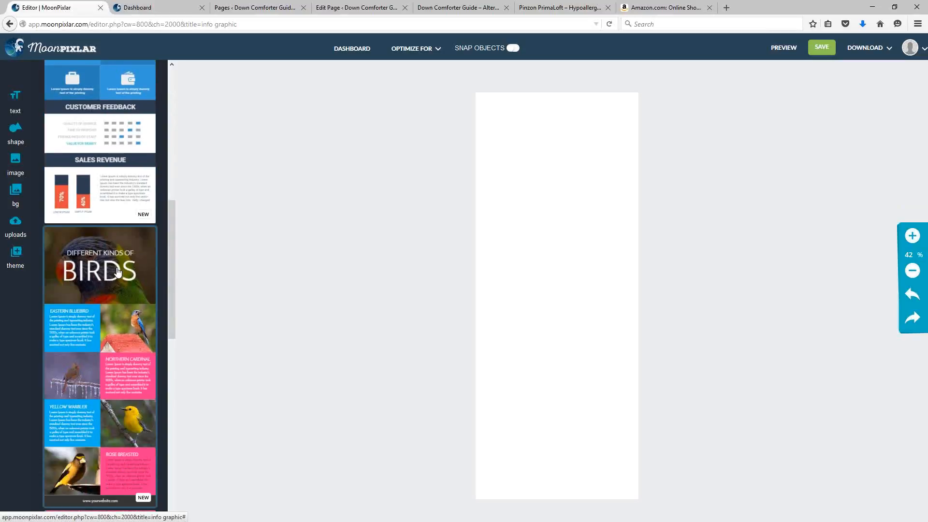
pyautogui.scroll(-5, 117, 291)
pyautogui.scroll(1, 118, 286)
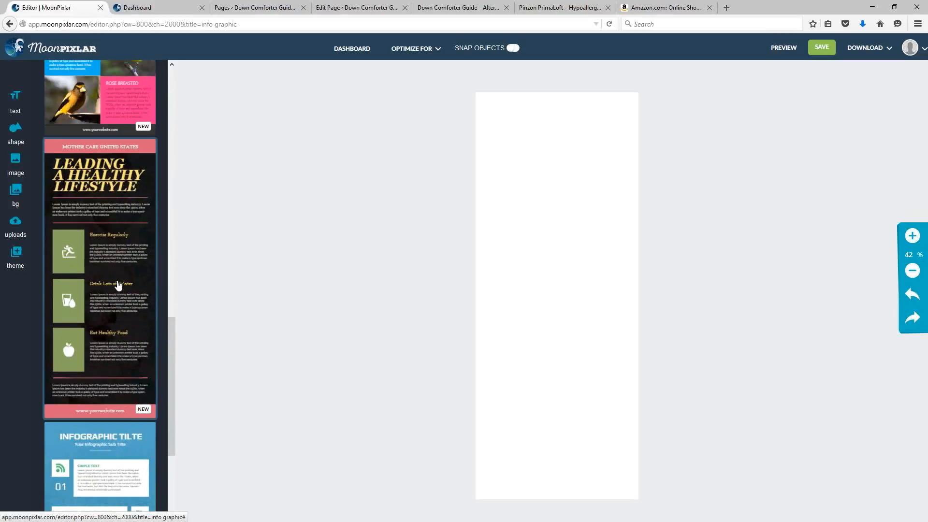
pyautogui.click(102, 253)
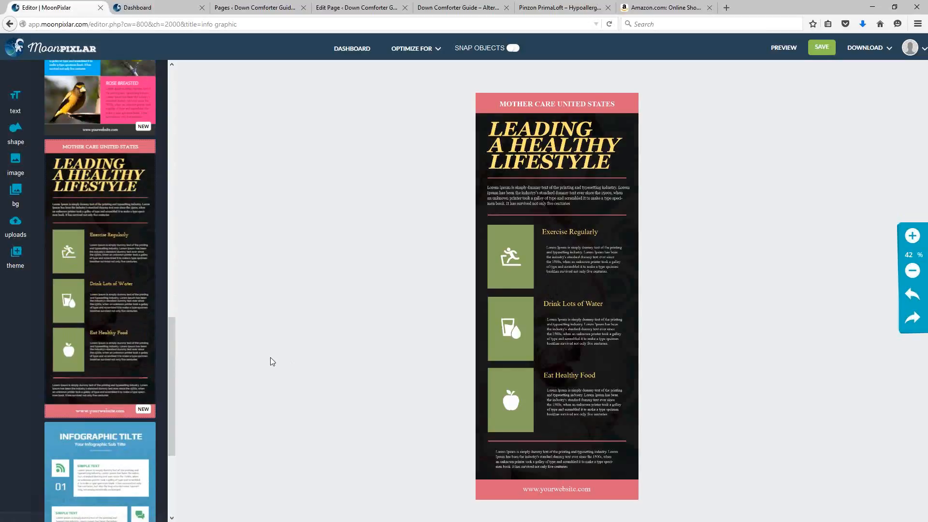
pyautogui.scroll(6, 117, 304)
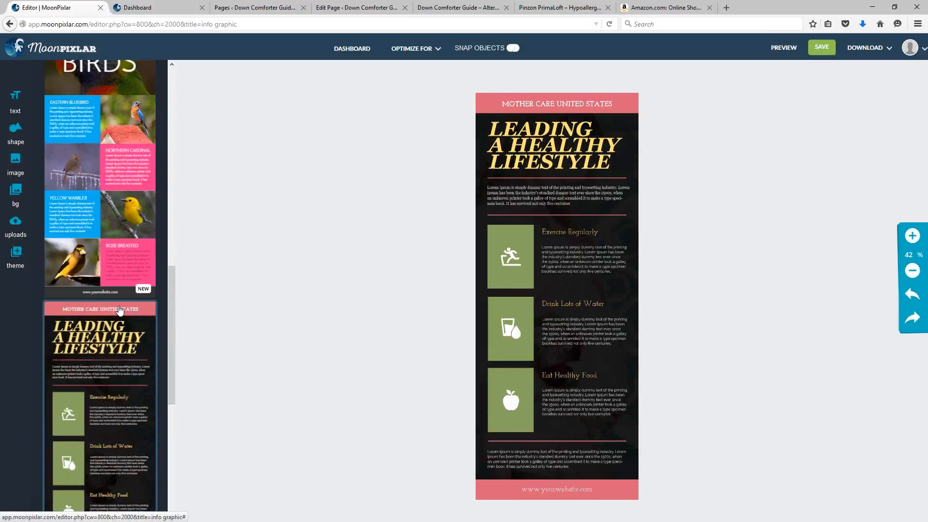
pyautogui.scroll(10, 117, 305)
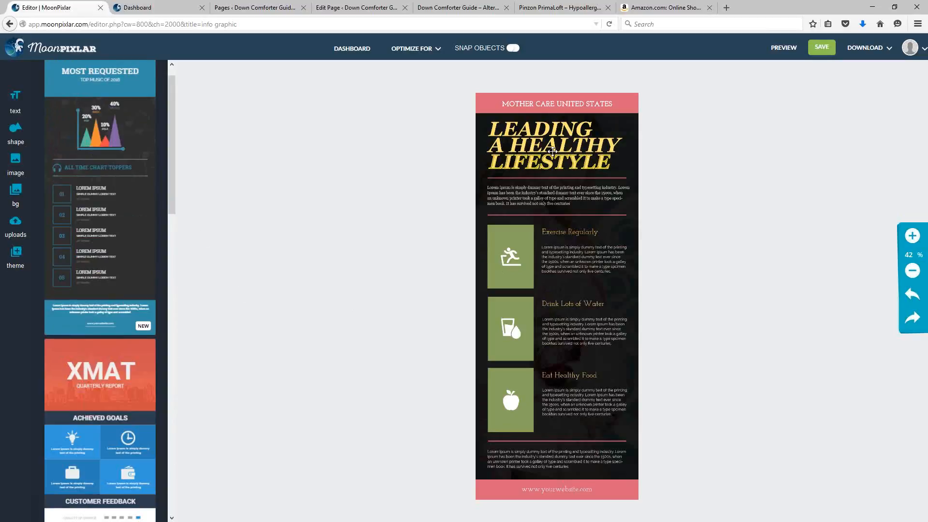
# Step: Select the black overlay and slide it back and forth, leaving it shifted left so part of the background photo is exposed
pyautogui.click(481, 193)
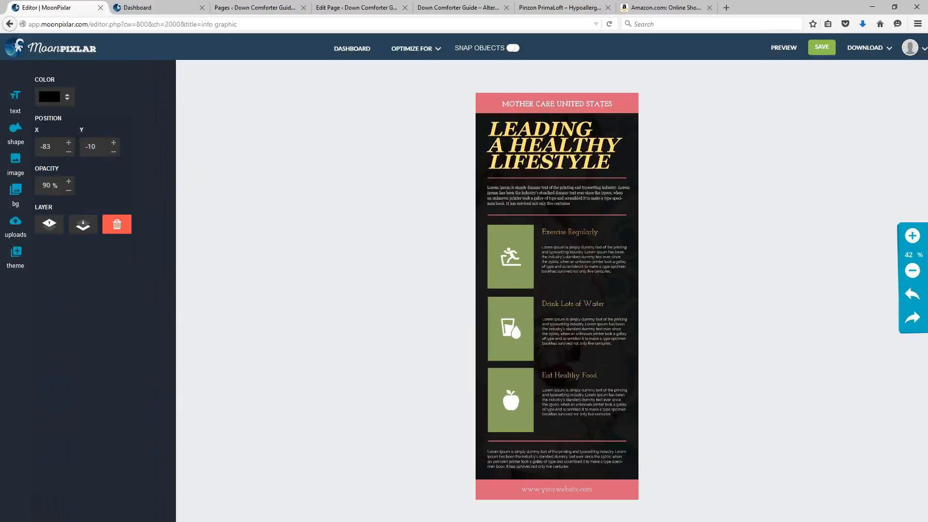
pyautogui.click(15, 193)
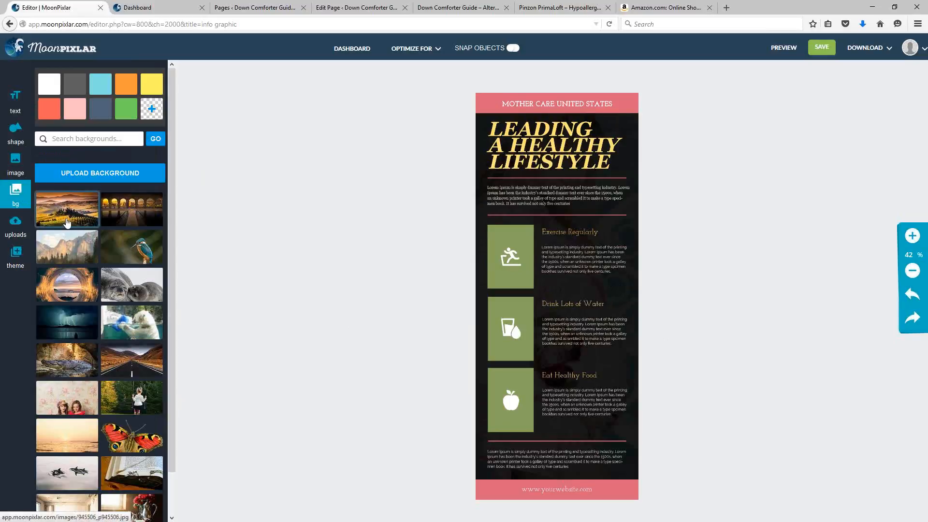
pyautogui.click(626, 289)
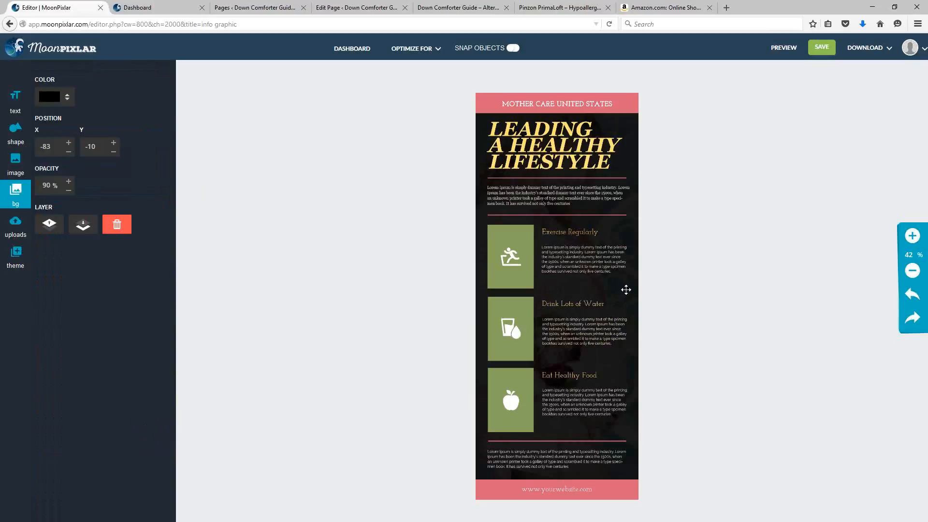
pyautogui.moveTo(620, 286); pyautogui.dragTo(561, 283)
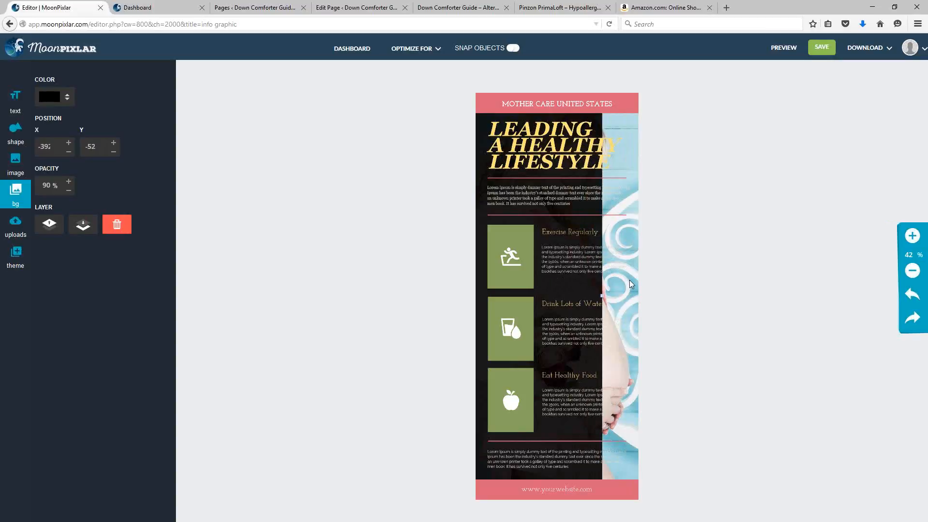
pyautogui.moveTo(555, 284); pyautogui.dragTo(609, 282)
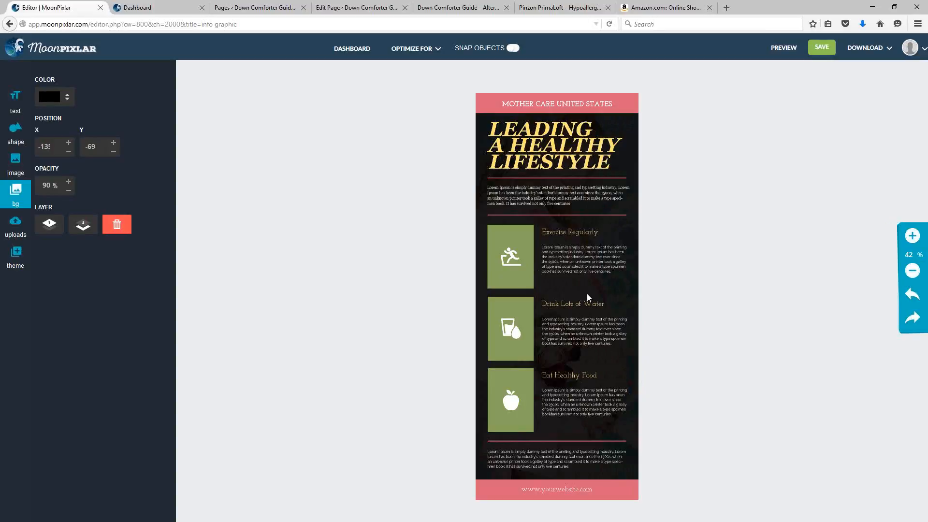
pyautogui.moveTo(626, 286); pyautogui.dragTo(477, 293)
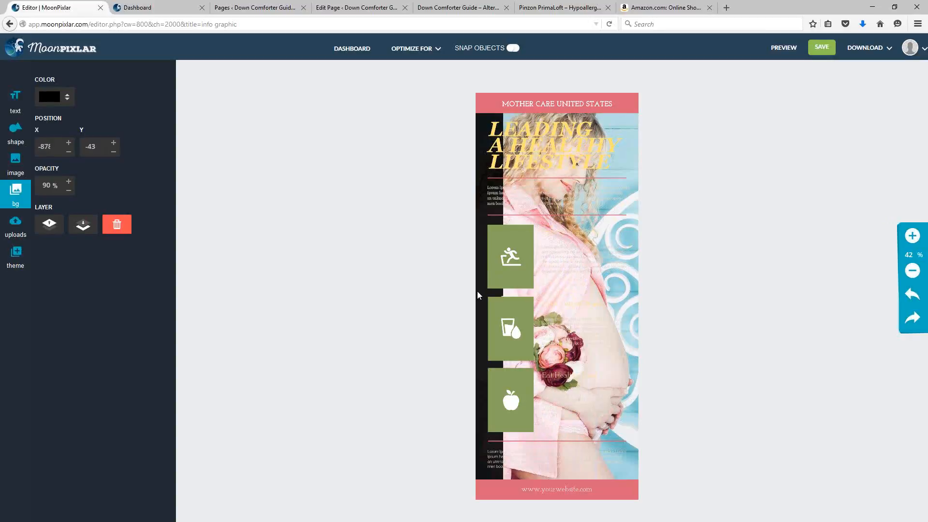
pyautogui.moveTo(526, 290); pyautogui.dragTo(627, 290)
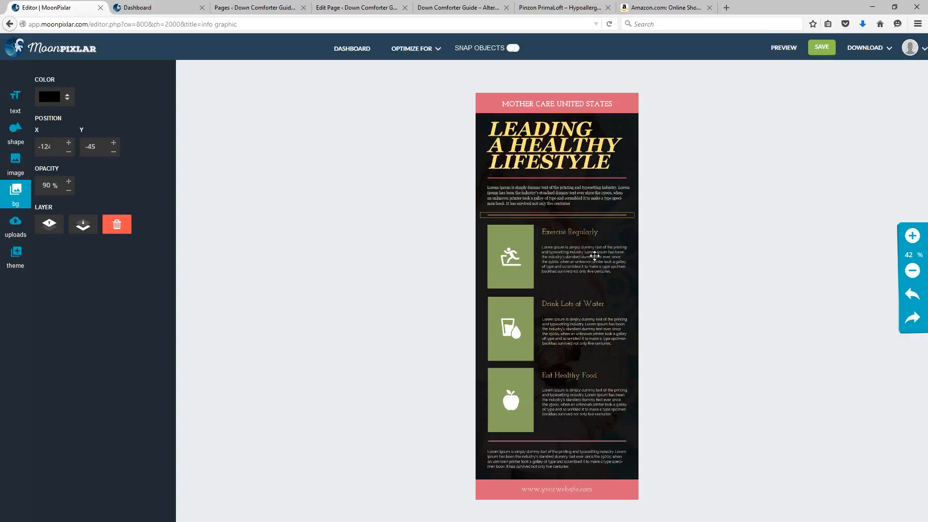
pyautogui.moveTo(626, 290); pyautogui.dragTo(558, 293)
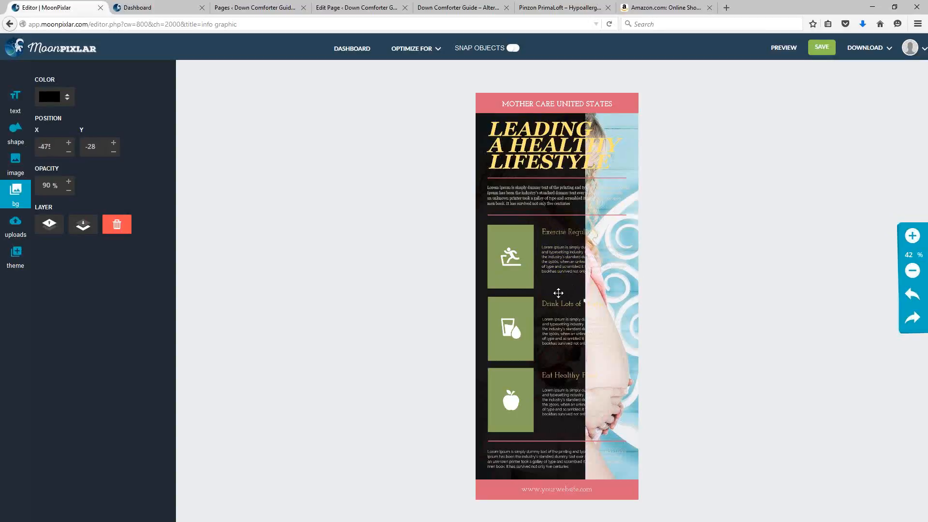
# Step: Crop the background photo to a smaller area around the woman's head and upper body
pyautogui.click(631, 292)
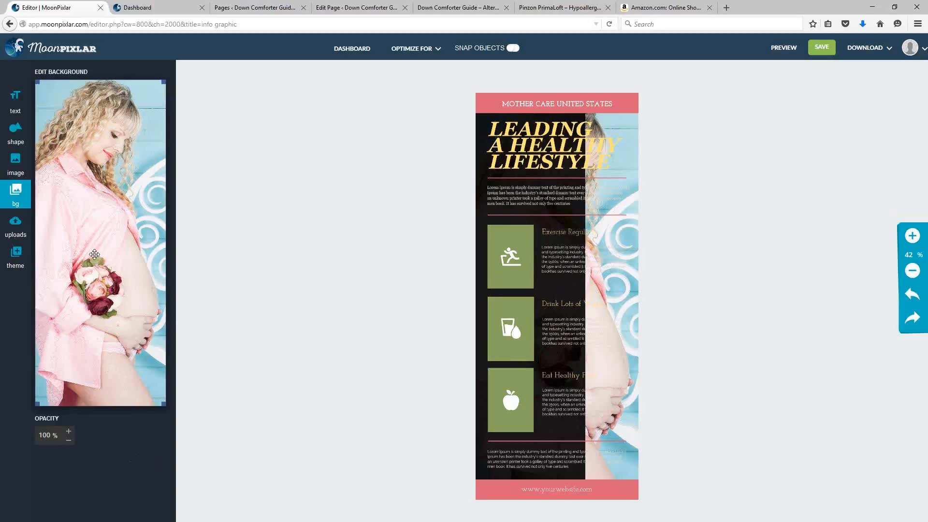
pyautogui.moveTo(161, 412); pyautogui.dragTo(124, 244)
pyautogui.moveTo(85, 204); pyautogui.dragTo(115, 203)
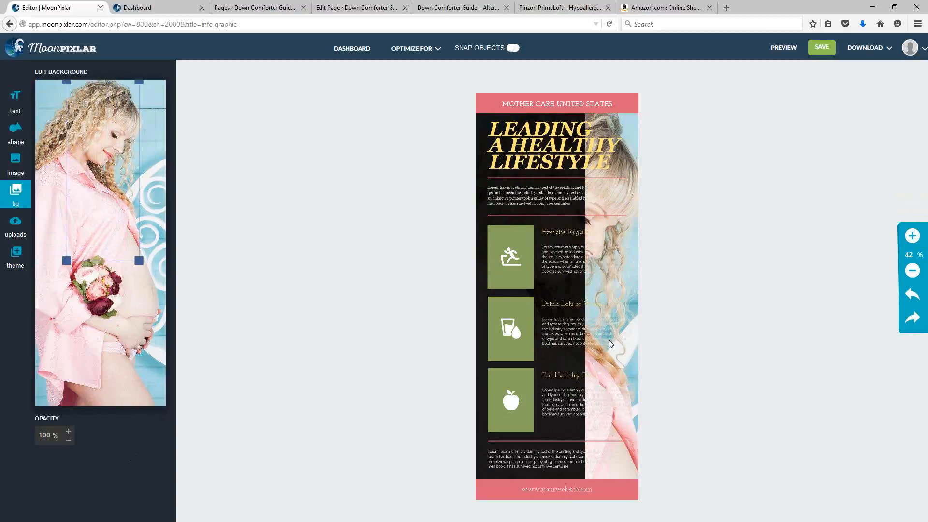
# Step: Slide the black overlay aside to check the cropped photo, and move it back to cover the whole background
pyautogui.click(557, 288)
pyautogui.moveTo(558, 288); pyautogui.dragTo(476, 288)
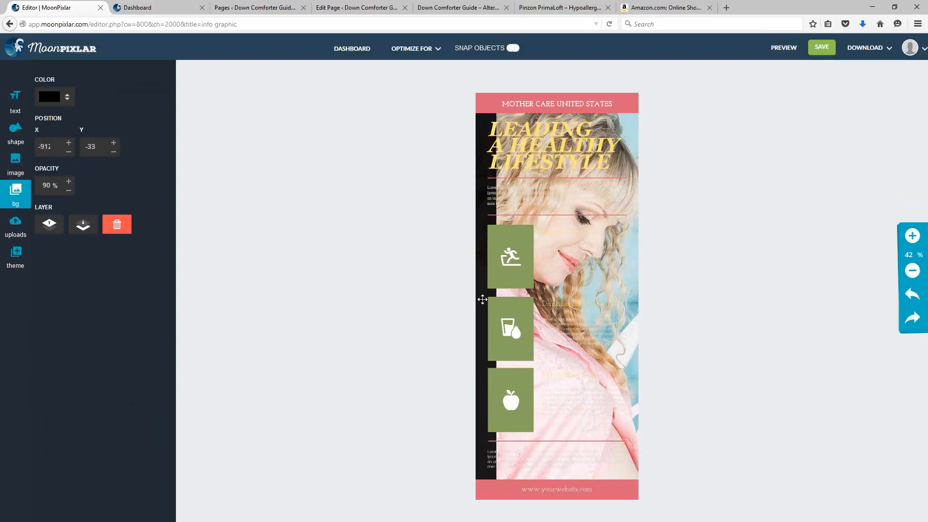
pyautogui.moveTo(481, 298); pyautogui.dragTo(625, 291)
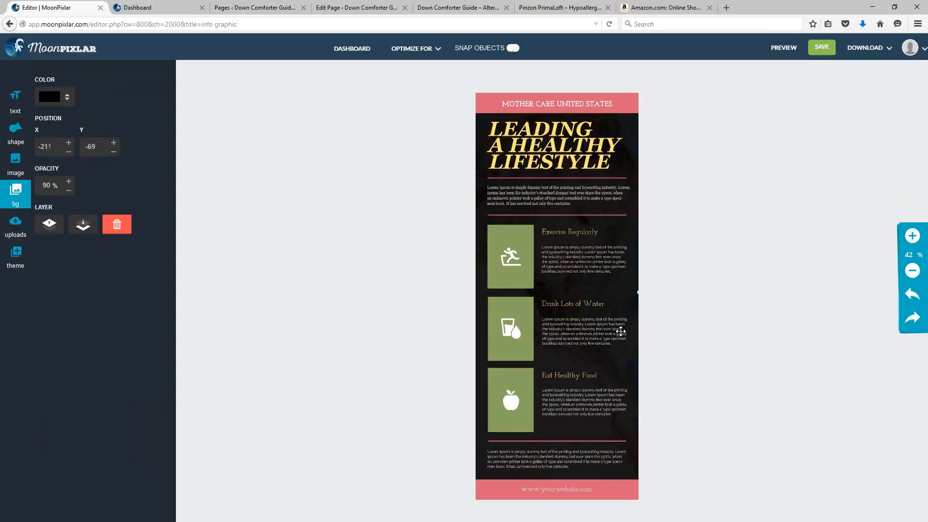
pyautogui.click(17, 195)
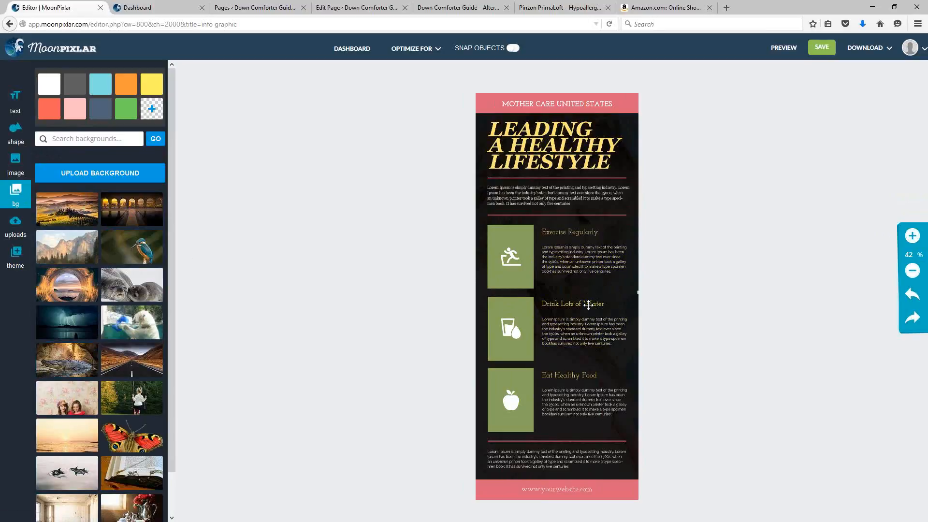
pyautogui.moveTo(624, 289); pyautogui.dragTo(694, 285)
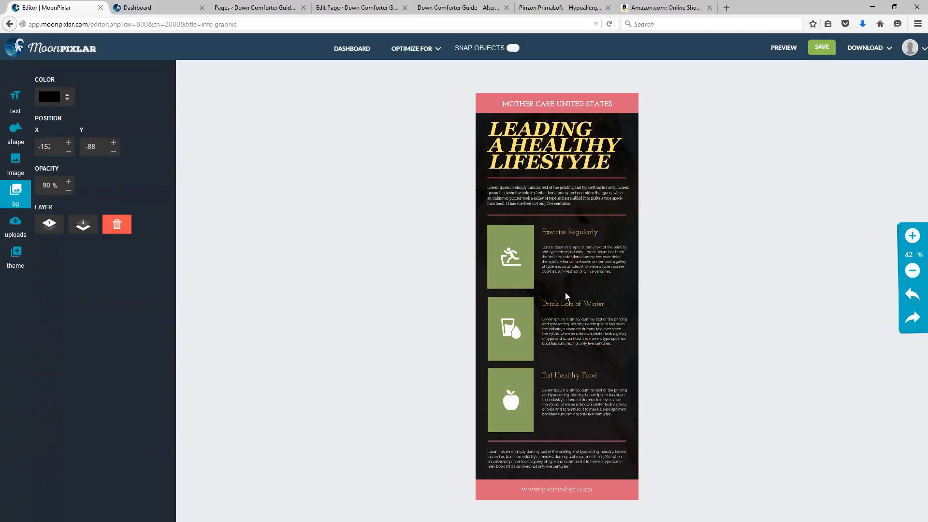
# Step: Add the gray rectangle from the basic shapes and place it directly below the pink header at the canvas's left edge
pyautogui.click(15, 129)
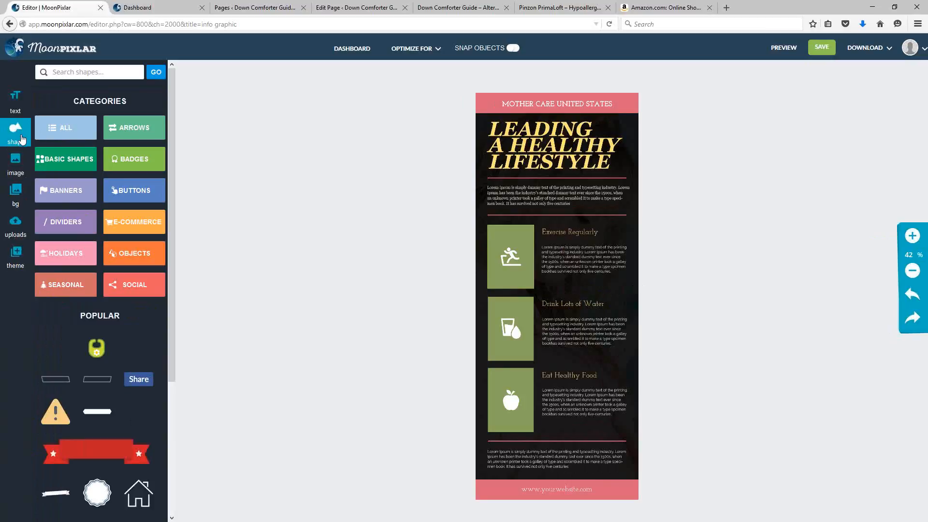
pyautogui.click(50, 165)
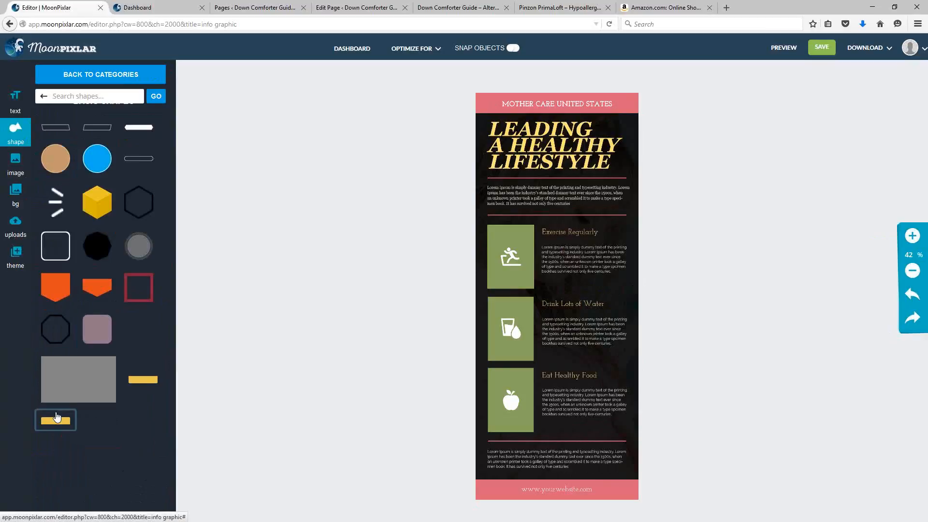
pyautogui.click(71, 385)
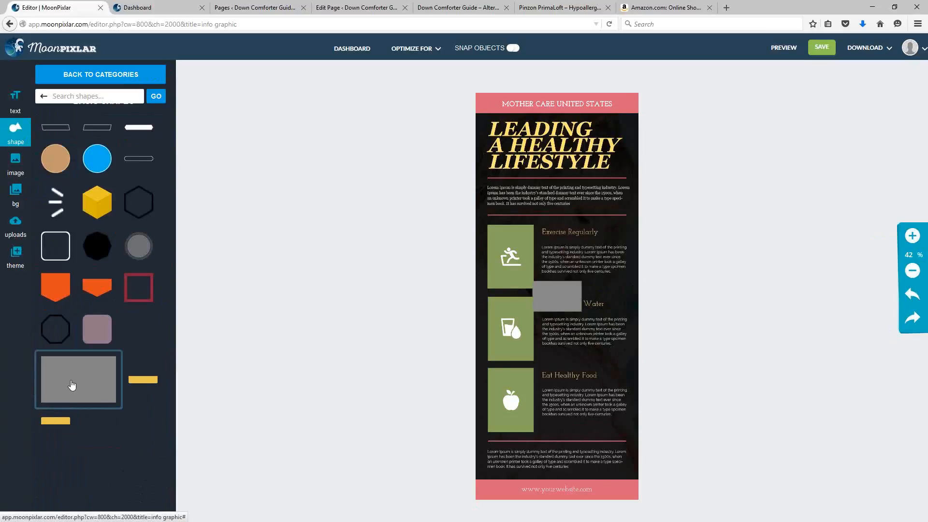
pyautogui.moveTo(548, 296)
pyautogui.mouseDown()
pyautogui.moveTo(567, 230)
pyautogui.moveTo(556, 292)
pyautogui.moveTo(556, 233)
pyautogui.moveTo(508, 200)
pyautogui.moveTo(532, 194)
pyautogui.moveTo(512, 148)
pyautogui.moveTo(536, 209)
pyautogui.moveTo(545, 195)
pyautogui.mouseUp()
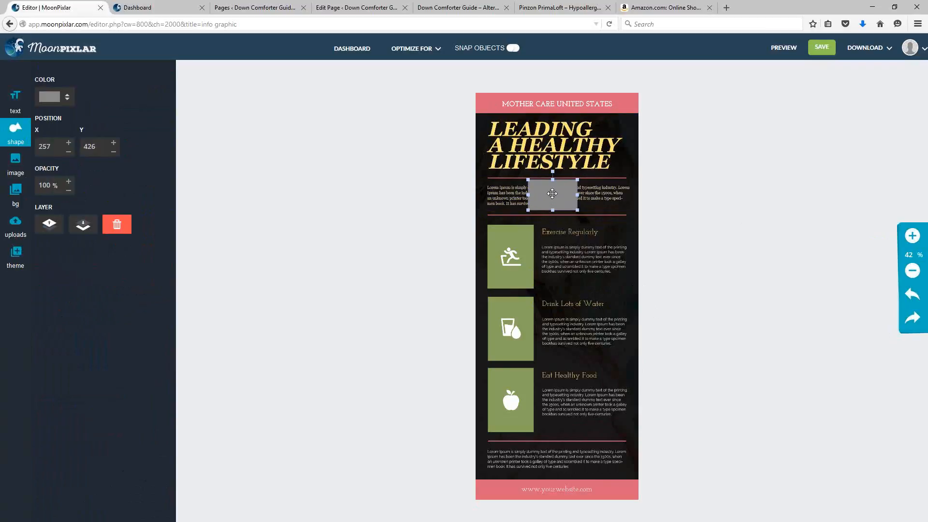
pyautogui.moveTo(551, 194); pyautogui.dragTo(497, 127)
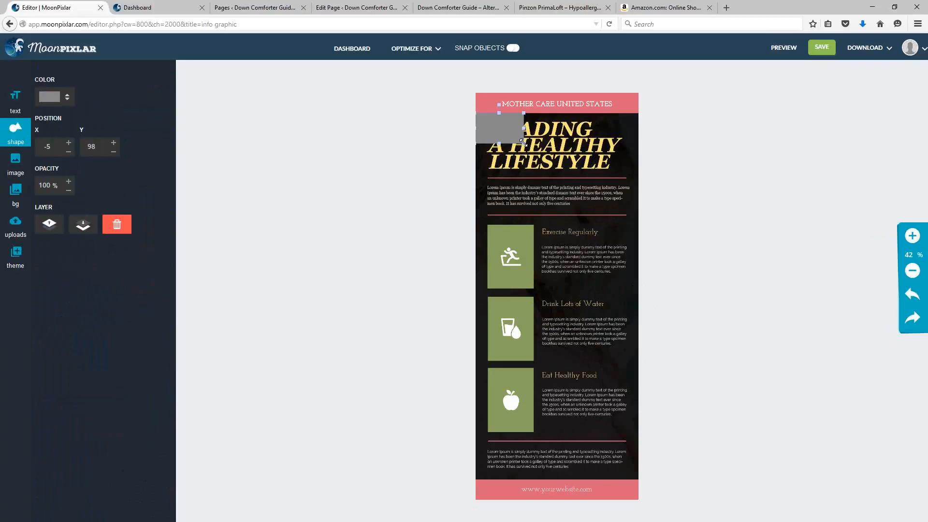
# Step: Stretch the gray rectangle to the full canvas width and down to the pink footer bar
pyautogui.moveTo(523, 141); pyautogui.dragTo(576, 251)
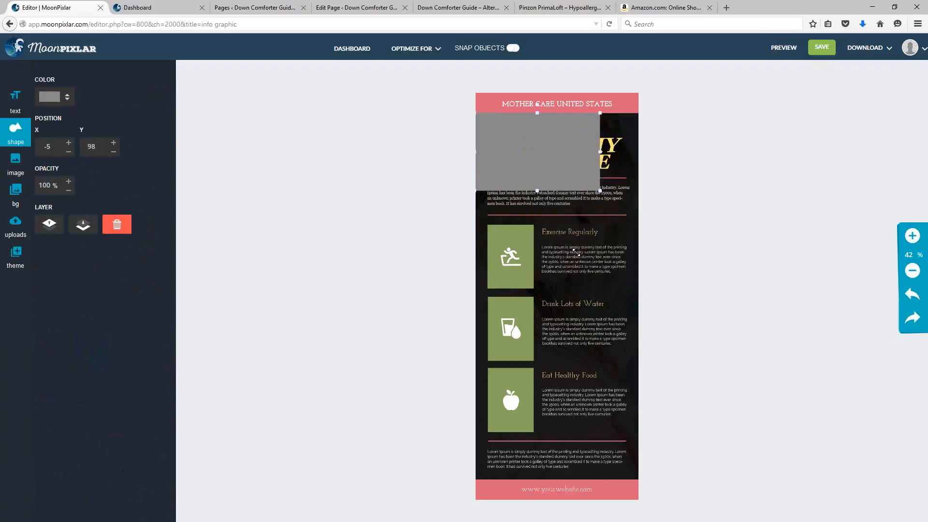
pyautogui.moveTo(630, 416); pyautogui.dragTo(542, 313)
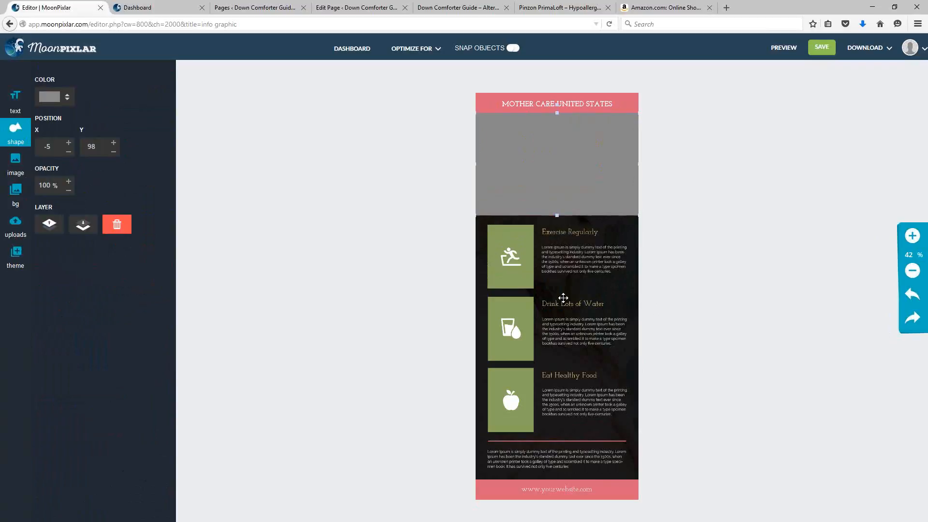
pyautogui.moveTo(557, 216); pyautogui.dragTo(558, 480)
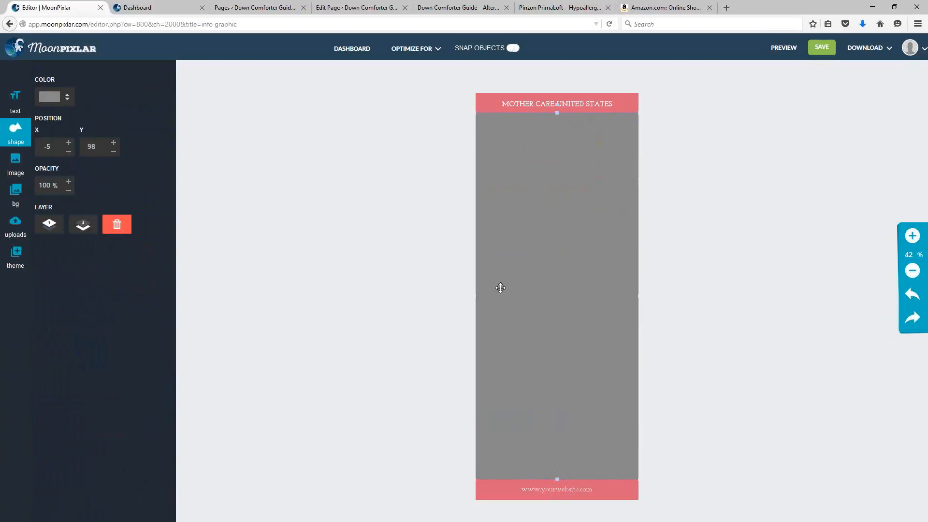
# Step: Color the rectangle black and try to lower its opacity
pyautogui.click(68, 100)
pyautogui.click(49, 122)
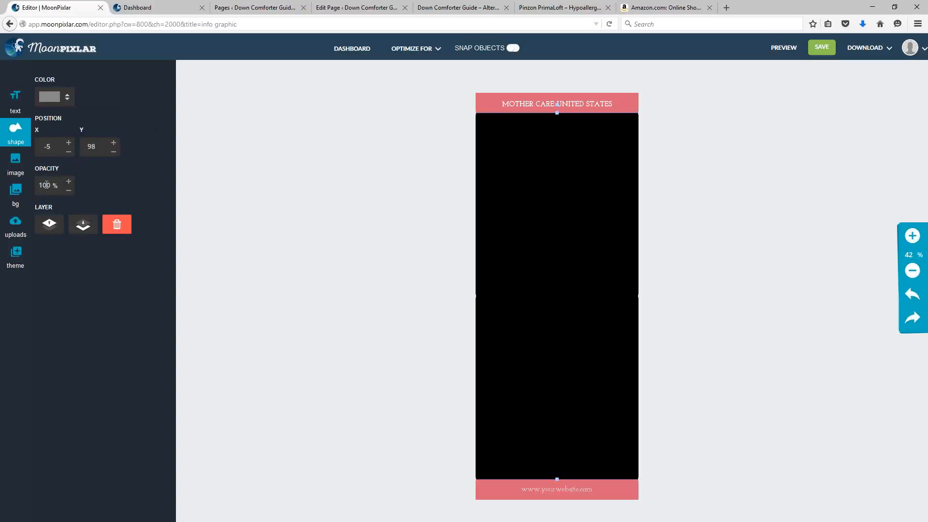
pyautogui.moveTo(46, 186); pyautogui.dragTo(31, 187)
pyautogui.write('9')
# Step: Send the black rectangle down through the layers until it sits behind all the infographic's text, lines and icon boxes
pyautogui.click(83, 226)
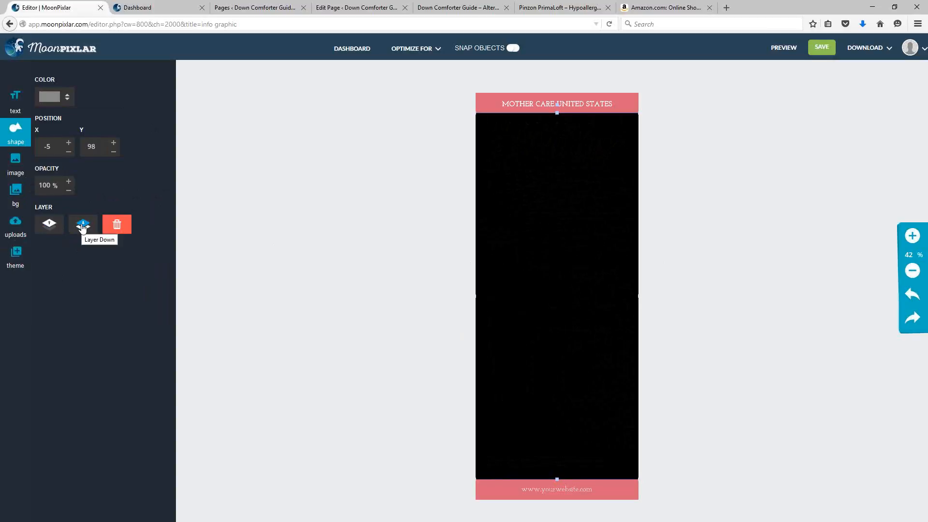
pyautogui.click(83, 229)
pyautogui.click(84, 227)
pyautogui.click(85, 227)
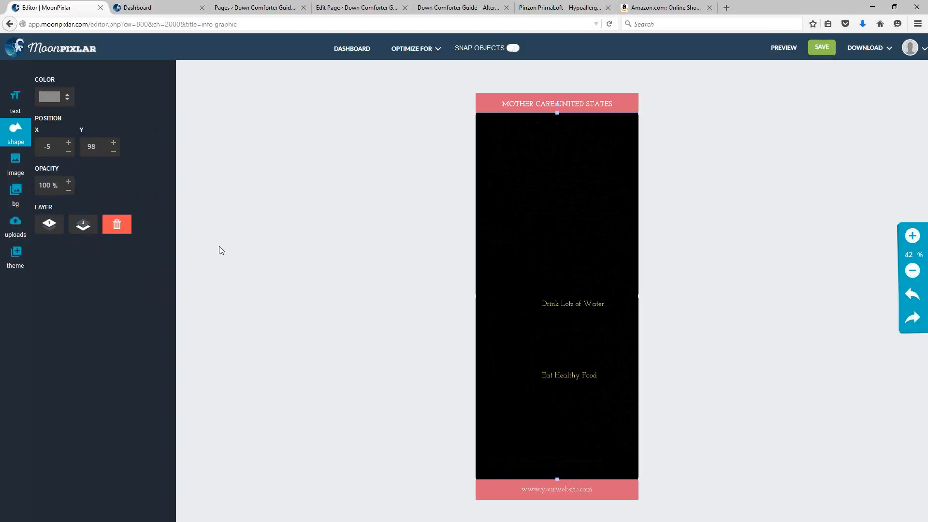
pyautogui.click(83, 226)
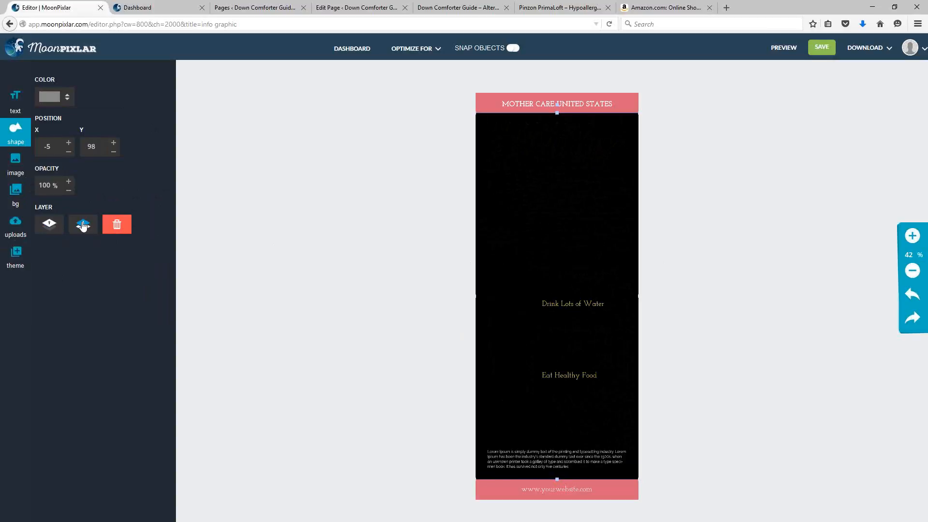
pyautogui.click(83, 226)
pyautogui.click(83, 227)
pyautogui.click(84, 227)
pyautogui.click(83, 226)
pyautogui.click(83, 226)
pyautogui.click(84, 226)
pyautogui.click(83, 226)
pyautogui.click(83, 226)
pyautogui.click(83, 227)
pyautogui.click(83, 226)
pyautogui.click(83, 226)
pyautogui.click(83, 226)
pyautogui.click(83, 227)
pyautogui.click(83, 227)
pyautogui.click(83, 226)
pyautogui.click(84, 227)
pyautogui.click(83, 226)
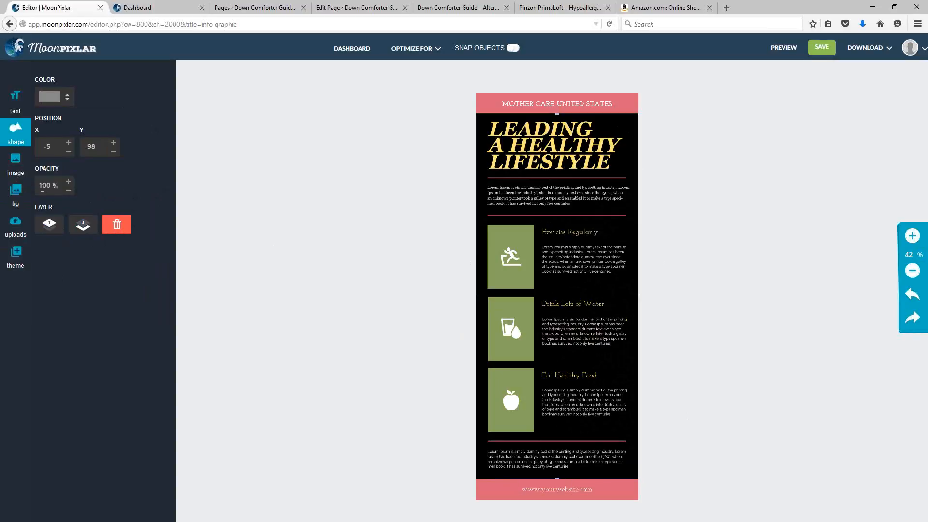
# Step: Set the black rectangle's opacity to 90%
pyautogui.moveTo(48, 187); pyautogui.dragTo(38, 188)
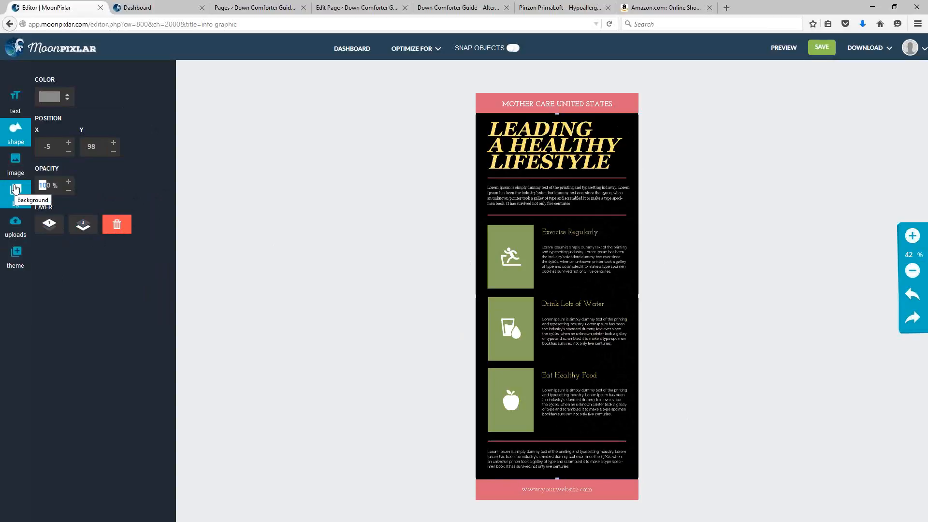
pyautogui.write('9')
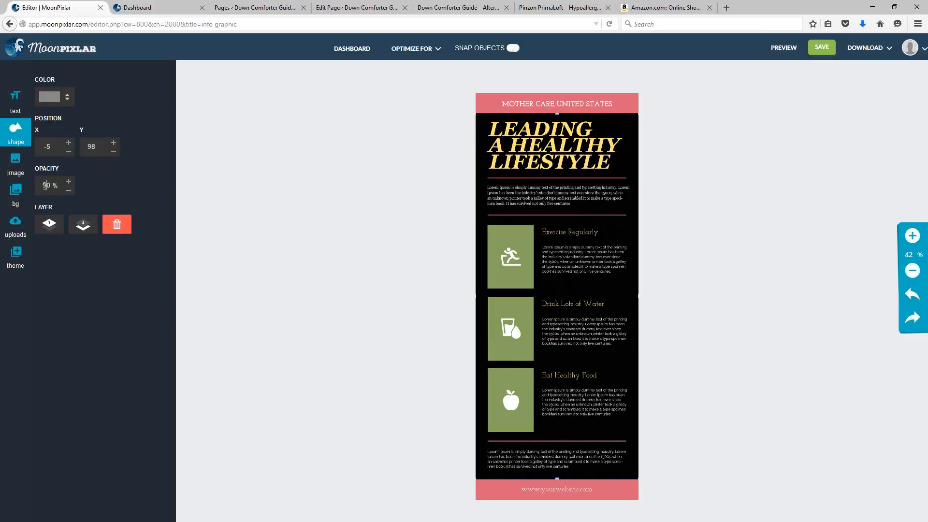
pyautogui.write('0')
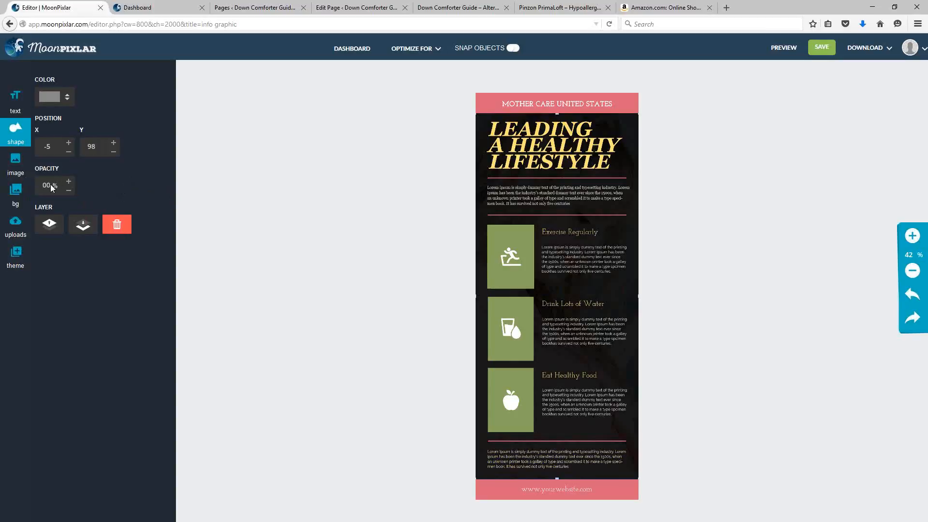
# Step: Set the selected dark overlay rectangle's opacity to 50% and shorten the black rectangle to cover only the headline and intro text area
pyautogui.write('5')
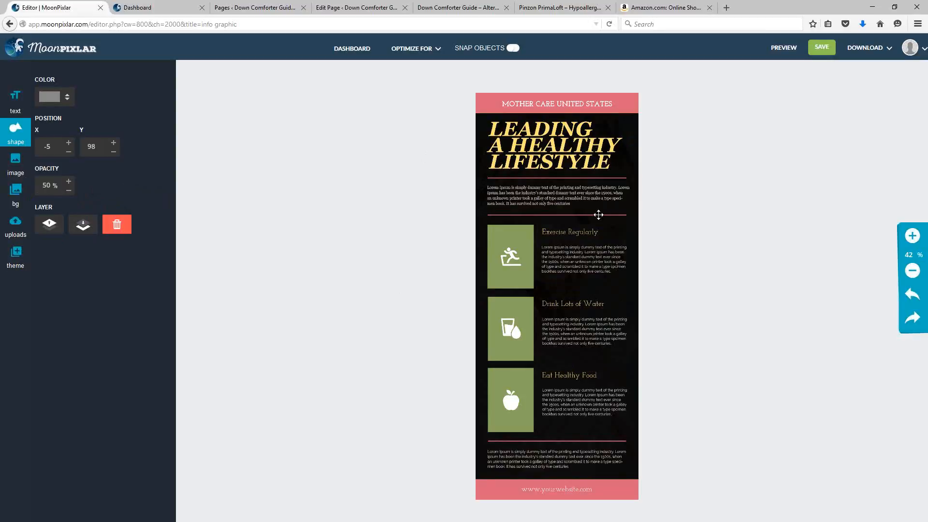
pyautogui.moveTo(618, 226)
pyautogui.mouseDown()
pyautogui.moveTo(574, 236)
pyautogui.moveTo(590, 222)
pyautogui.moveTo(616, 224)
pyautogui.mouseUp()
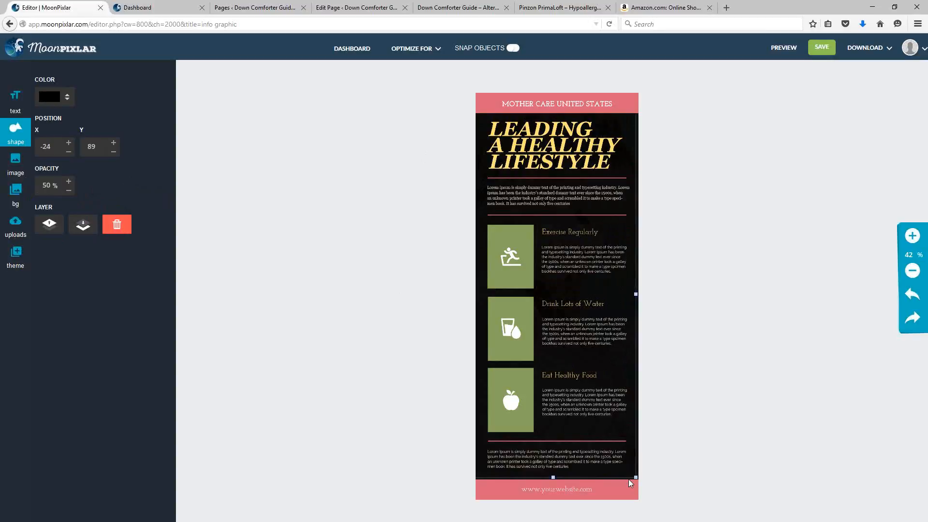
pyautogui.moveTo(553, 477); pyautogui.dragTo(567, 260)
pyautogui.moveTo(566, 223); pyautogui.dragTo(570, 201)
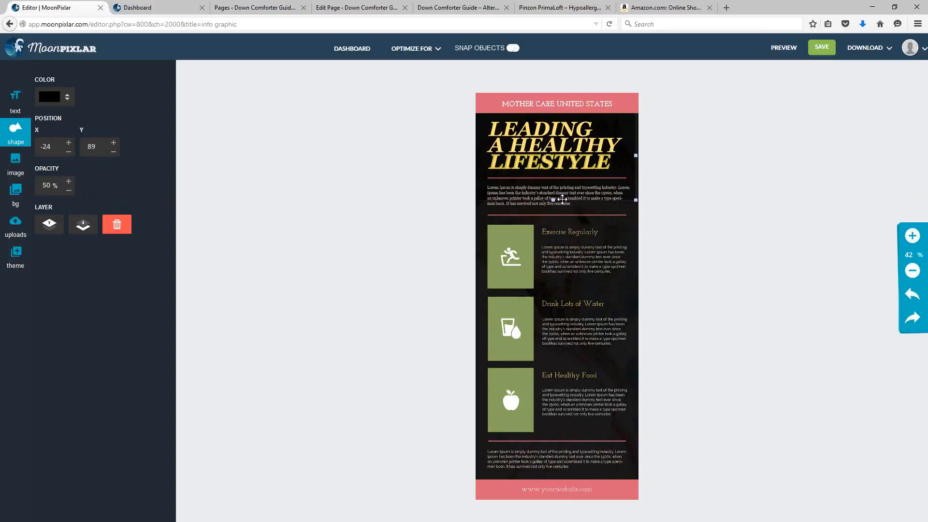
# Step: Color the shortened rectangle white and set its opacity to 100%
pyautogui.click(66, 99)
pyautogui.click(112, 119)
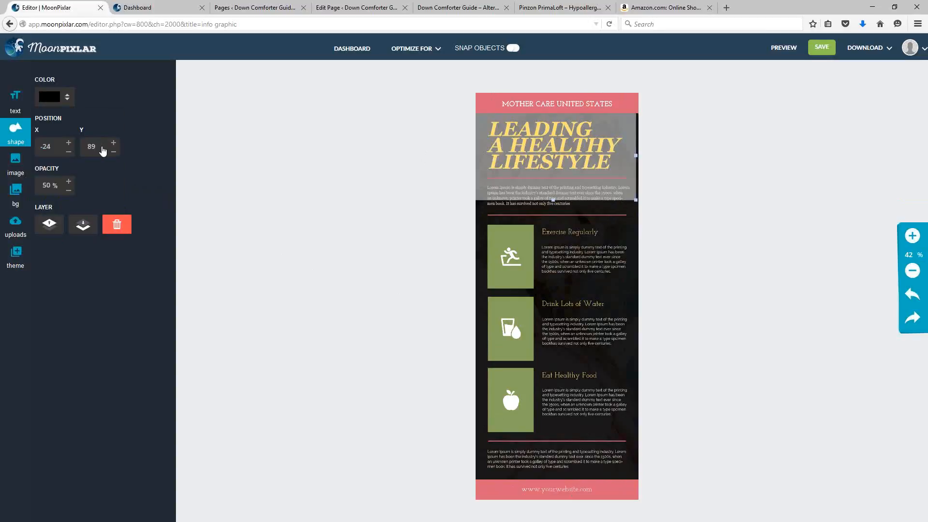
pyautogui.doubleClick(48, 185)
pyautogui.write('100')
pyautogui.click(123, 184)
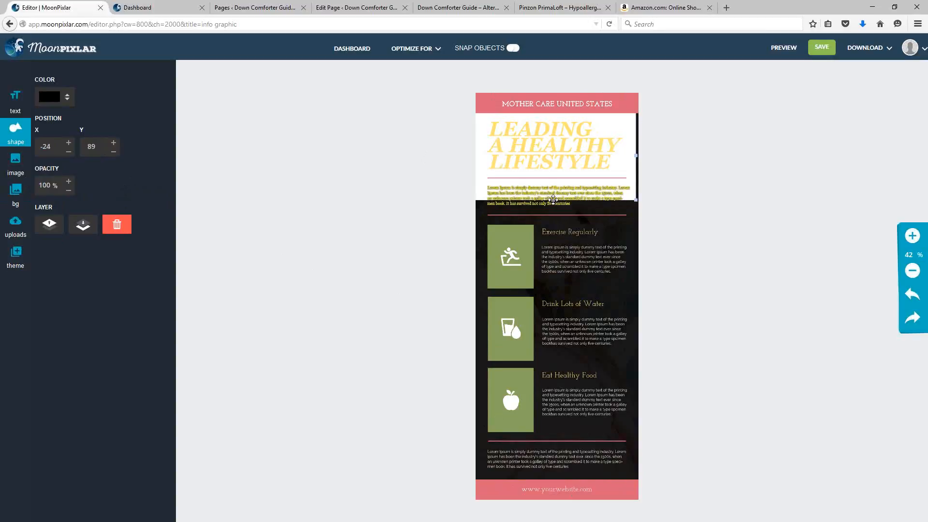
# Step: Move the white rectangle down and flatten it into a thin full-width line between the Exercise Regularly and Drink Lots of Water sections
pyautogui.moveTo(553, 159)
pyautogui.mouseDown()
pyautogui.moveTo(553, 178)
pyautogui.moveTo(554, 168)
pyautogui.mouseUp()
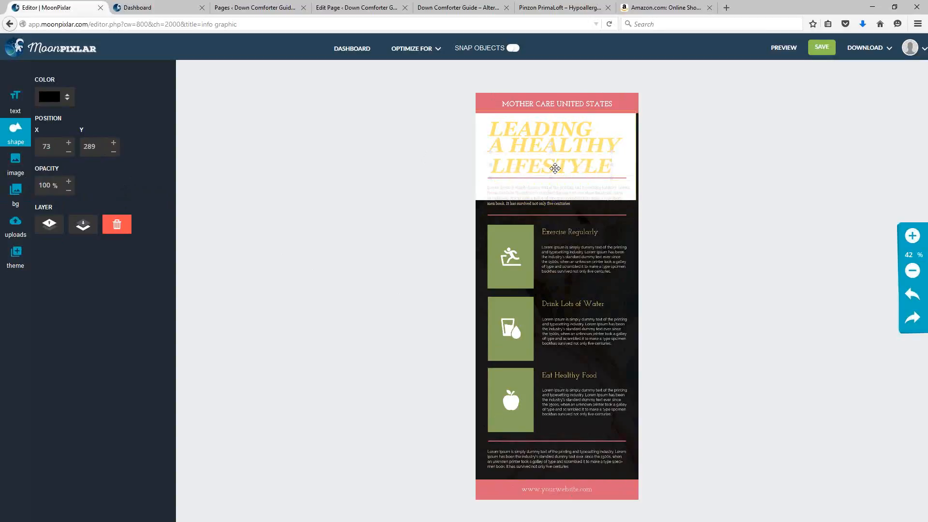
pyautogui.click(625, 163)
pyautogui.moveTo(623, 189); pyautogui.dragTo(622, 214)
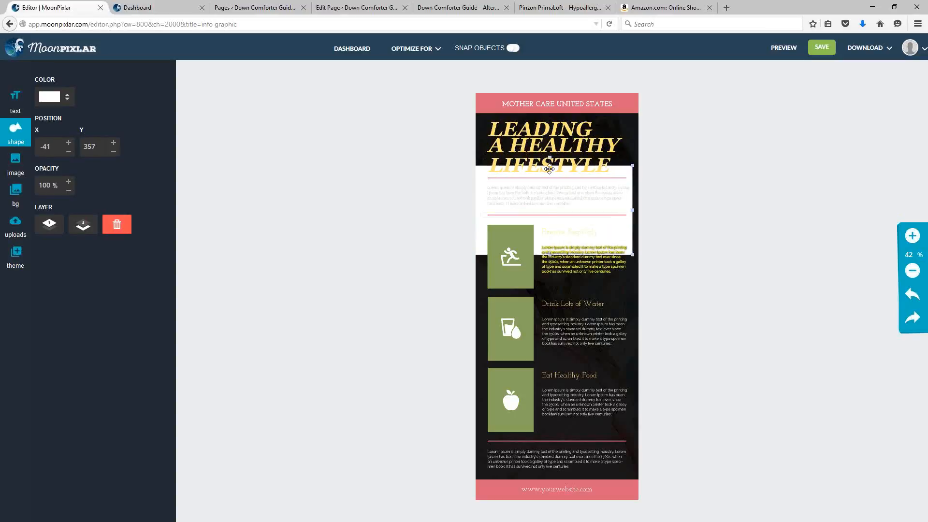
pyautogui.moveTo(598, 220); pyautogui.dragTo(607, 263)
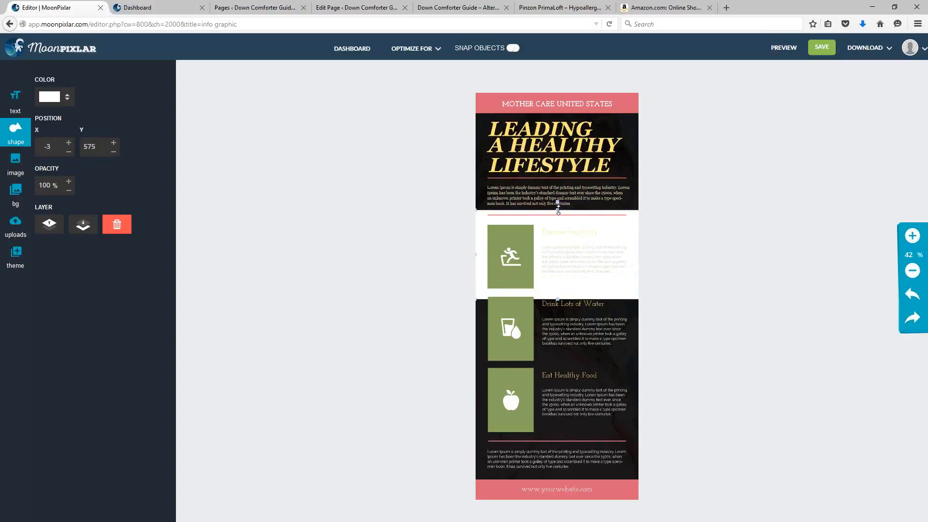
pyautogui.moveTo(559, 208); pyautogui.dragTo(557, 299)
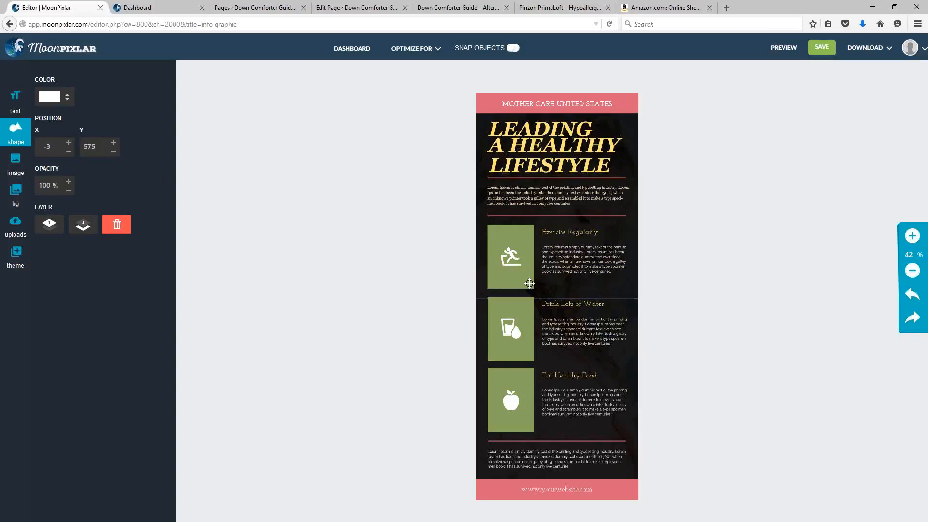
# Step: Search the shapes for "mountain", add the mountains-and-road shape, and place it enlarged in the green Exercise Regularly box
pyautogui.click(20, 134)
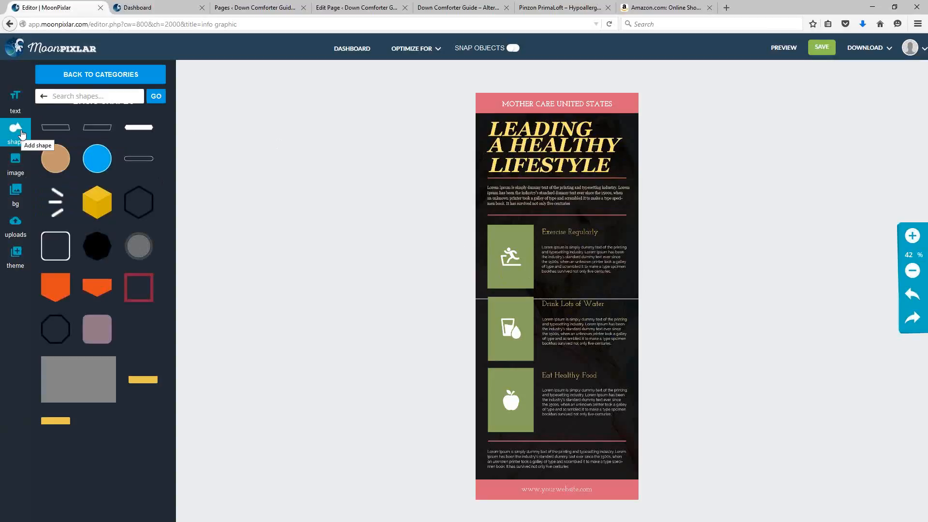
pyautogui.click(42, 97)
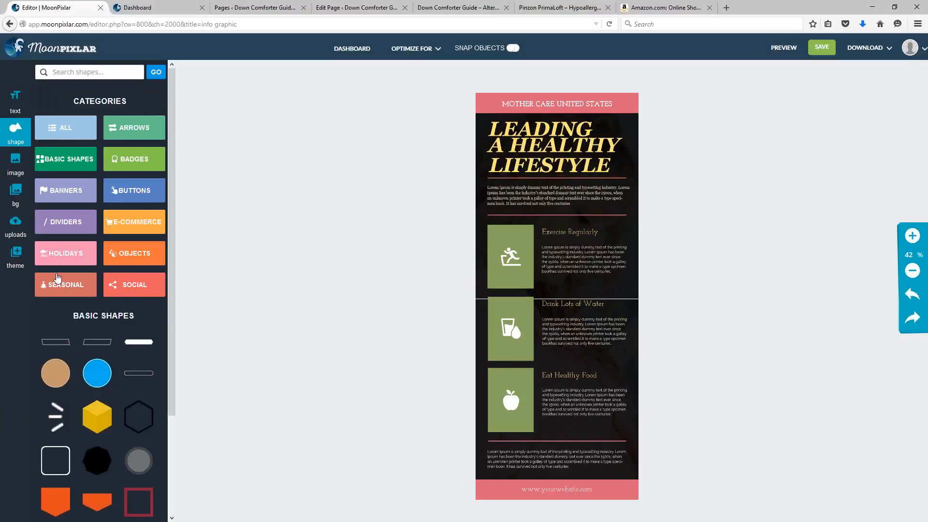
pyautogui.click(68, 71)
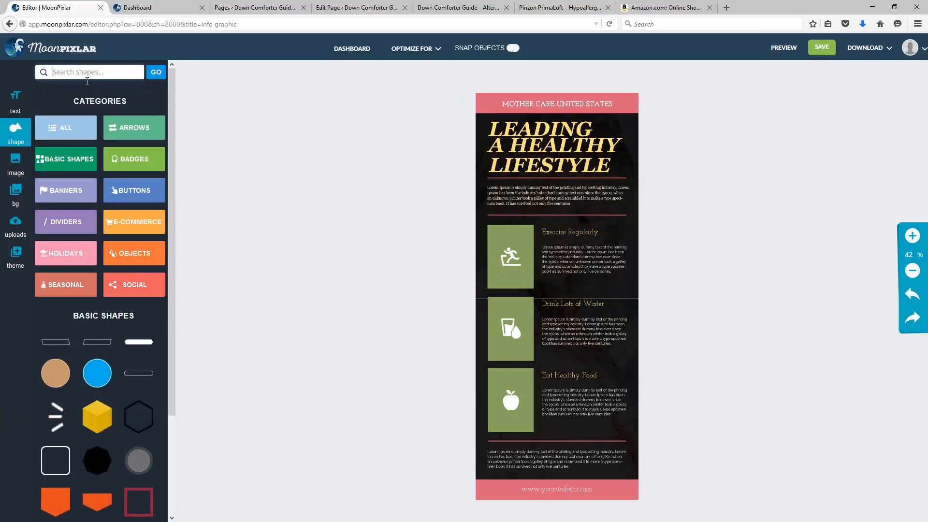
pyautogui.write('mountain')
pyautogui.click(155, 72)
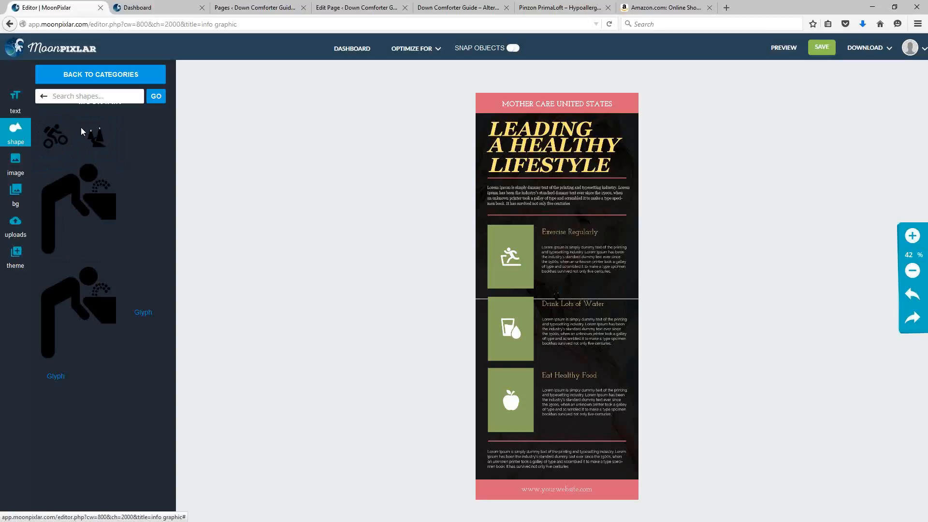
pyautogui.moveTo(556, 295); pyautogui.dragTo(510, 275)
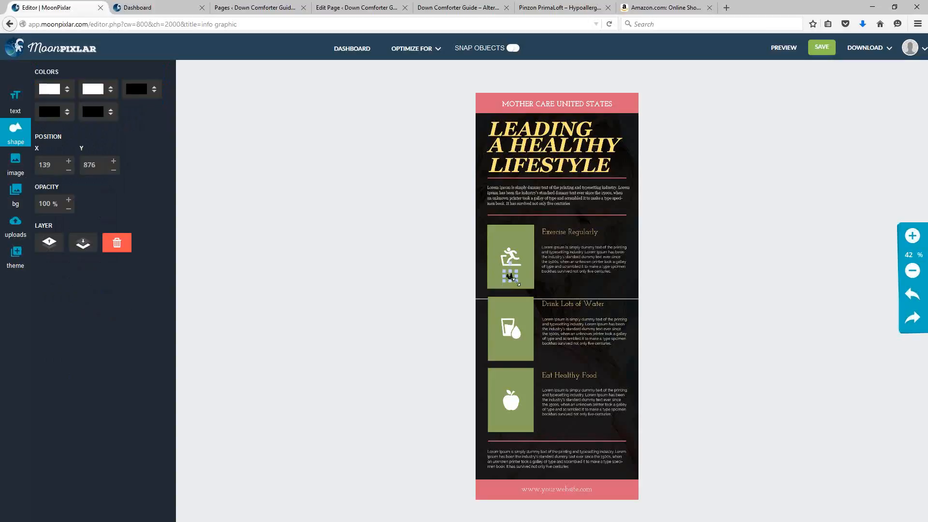
pyautogui.moveTo(517, 281)
pyautogui.mouseDown()
pyautogui.moveTo(536, 301)
pyautogui.moveTo(512, 266)
pyautogui.moveTo(510, 278)
pyautogui.mouseUp()
# Step: Color both mountains of the shape dark brown (783f04), leaving the road black
pyautogui.click(67, 113)
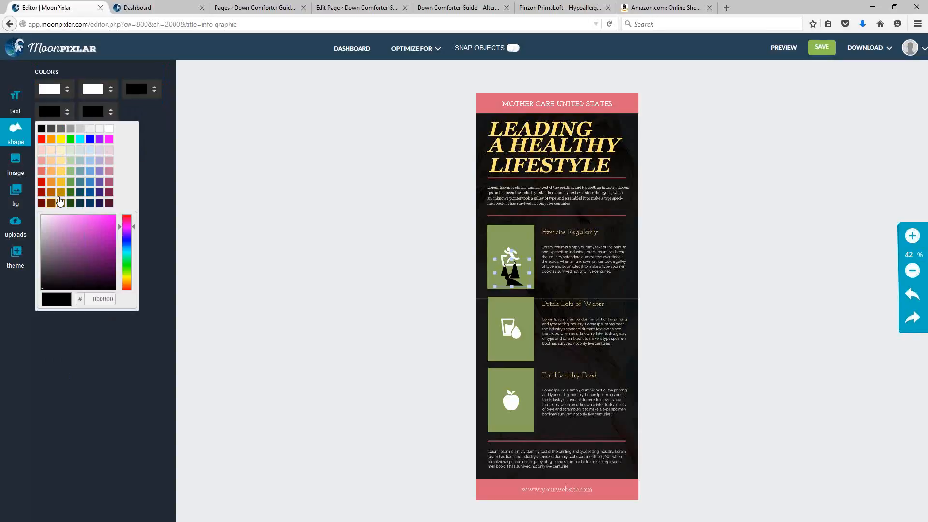
pyautogui.click(51, 203)
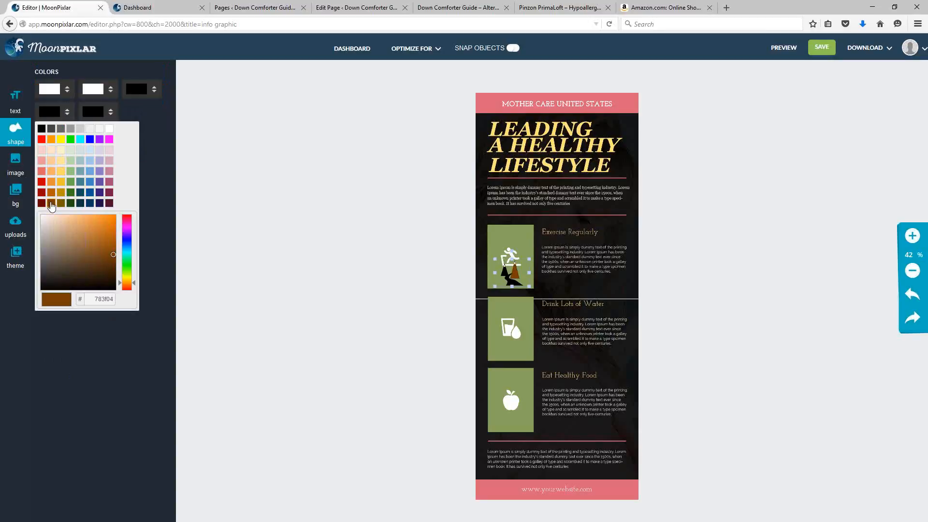
pyautogui.click(111, 113)
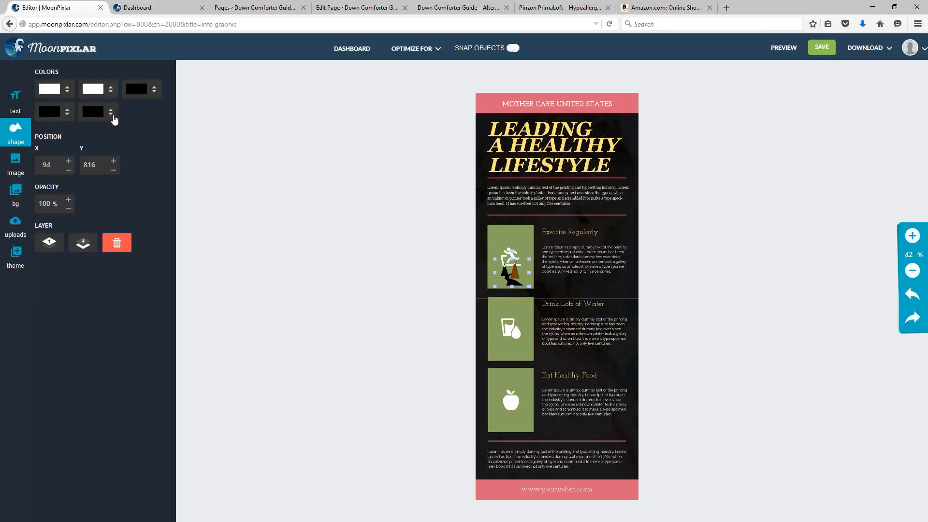
pyautogui.click(113, 116)
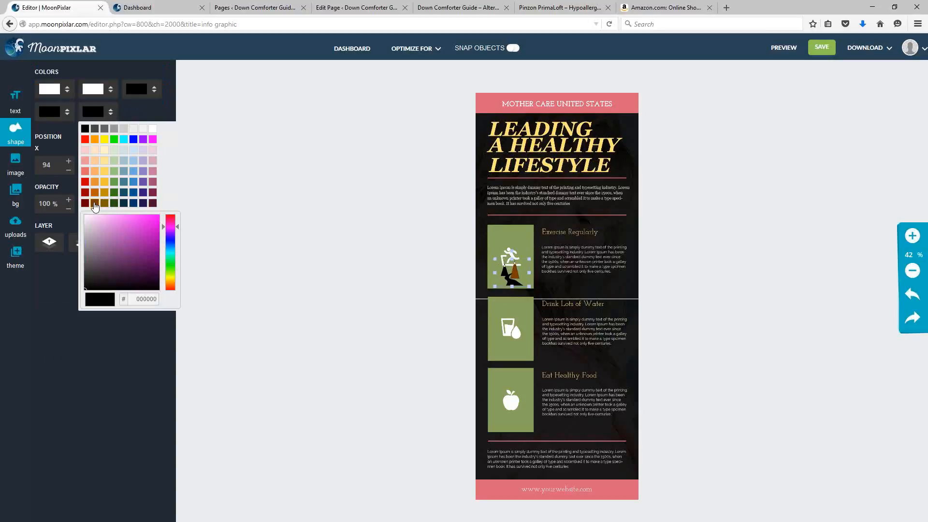
pyautogui.click(94, 203)
pyautogui.click(154, 92)
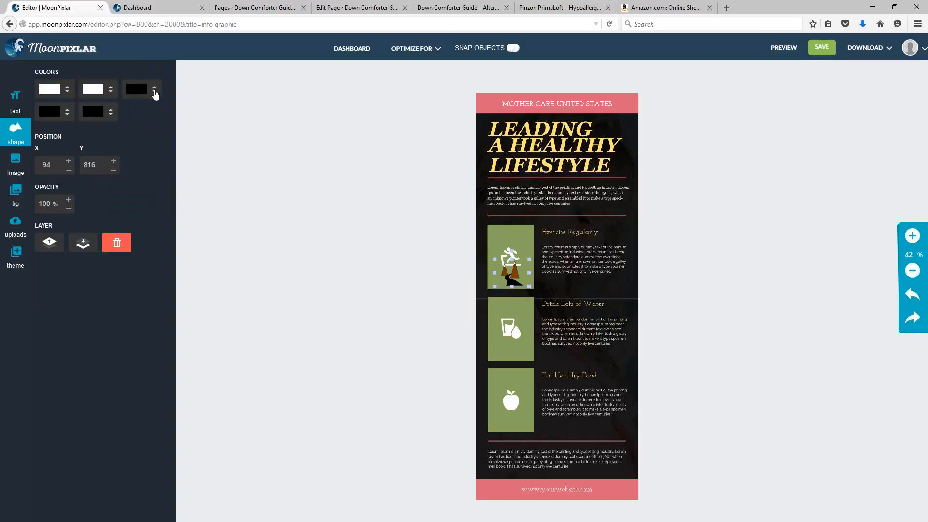
pyautogui.click(153, 92)
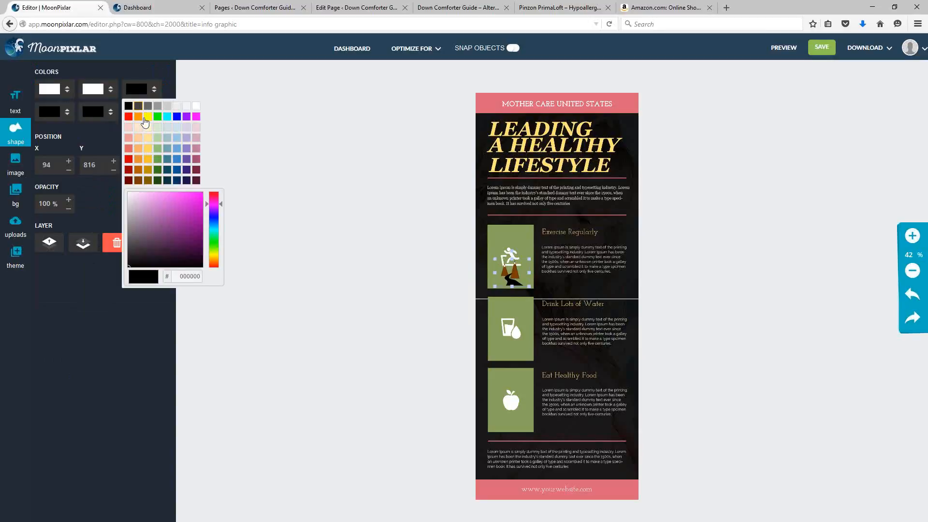
pyautogui.click(134, 85)
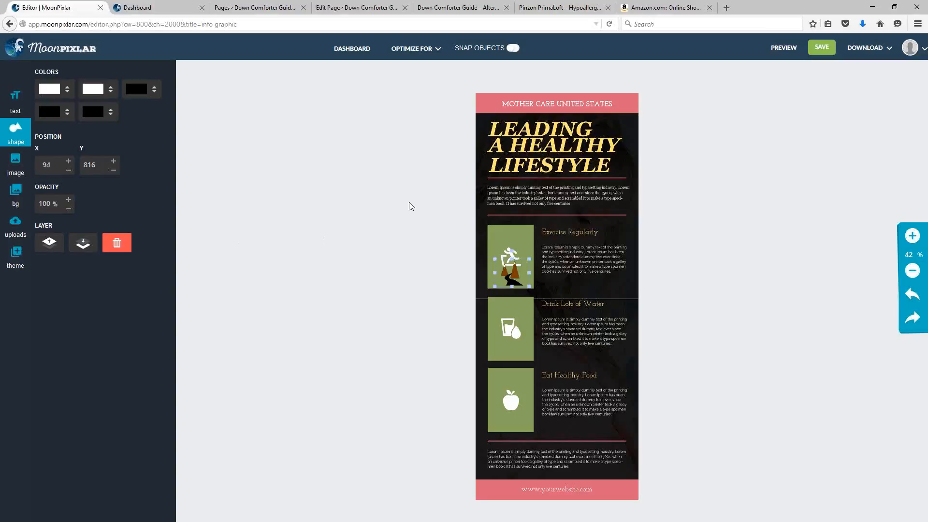
# Step: Search the photos for "mountain" and insert the portrait photo of cliffs above a forested lake
pyautogui.click(14, 169)
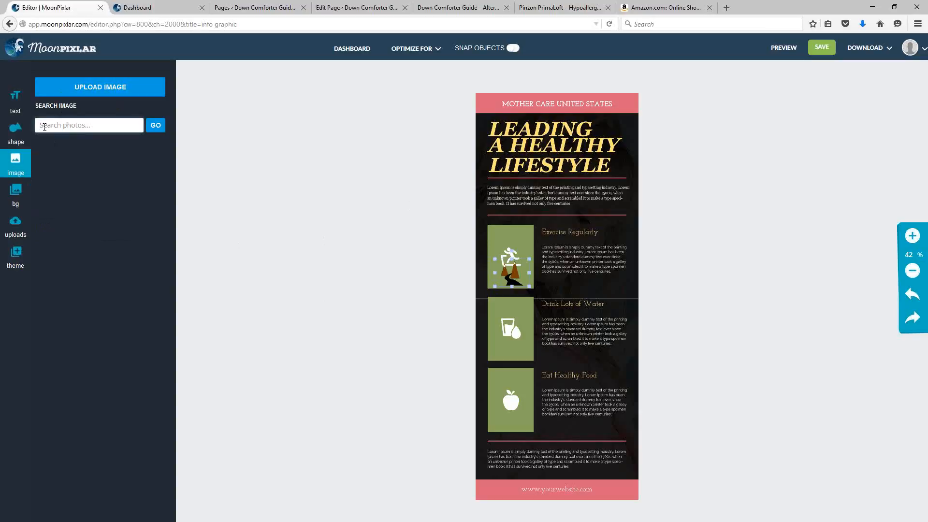
pyautogui.write('mountain')
pyautogui.click(148, 131)
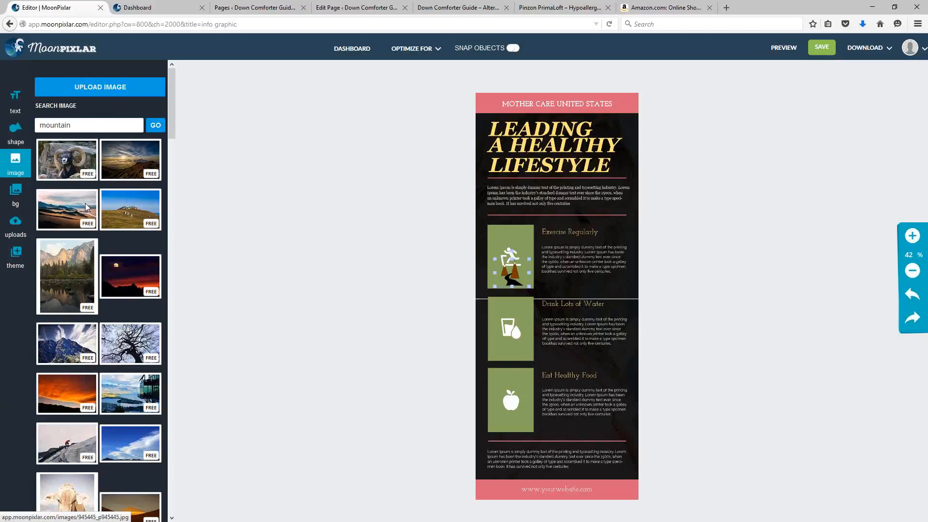
pyautogui.click(61, 268)
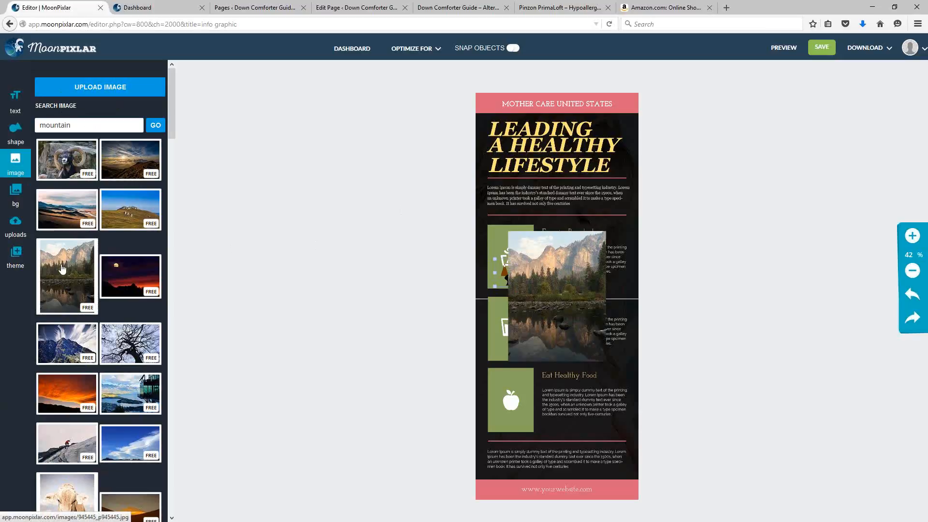
# Step: Enlarge the mountain photo to the full canvas width, then move it completely off the canvas
pyautogui.moveTo(567, 294); pyautogui.dragTo(537, 234)
pyautogui.moveTo(579, 276); pyautogui.dragTo(644, 370)
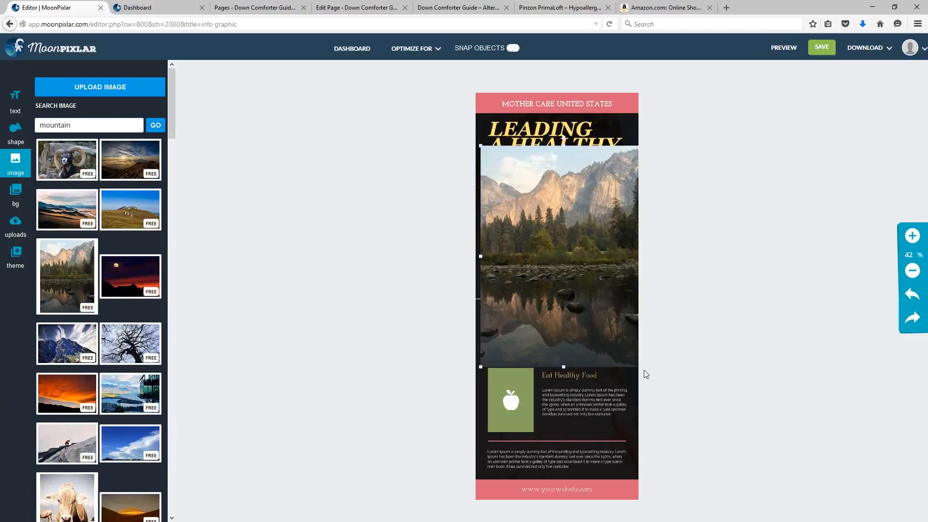
pyautogui.moveTo(551, 294); pyautogui.dragTo(558, 297)
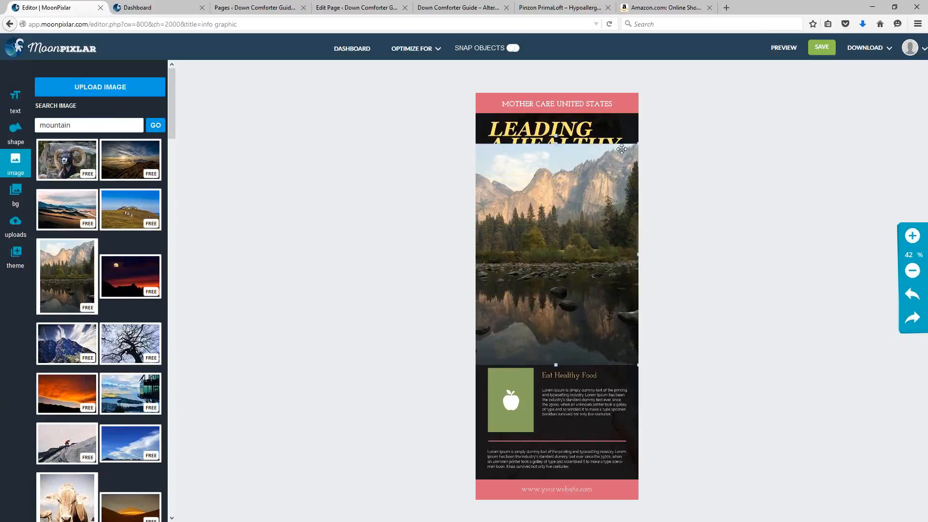
pyautogui.moveTo(620, 152); pyautogui.dragTo(835, 151)
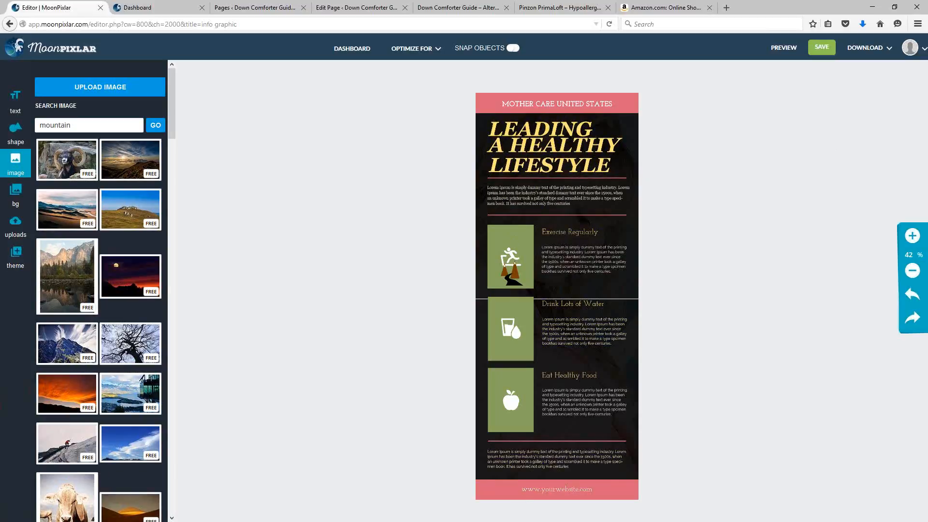
# Step: Move the LEADING headline line slightly up and open its text formatting controls
pyautogui.click(527, 127)
pyautogui.moveTo(527, 127)
pyautogui.mouseDown()
pyautogui.moveTo(554, 126)
pyautogui.moveTo(527, 124)
pyautogui.mouseUp()
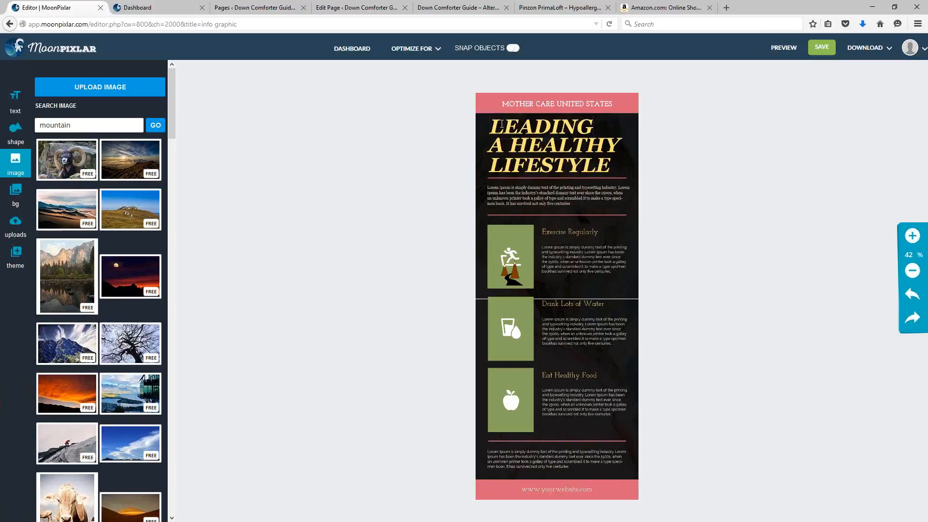
pyautogui.click(501, 124)
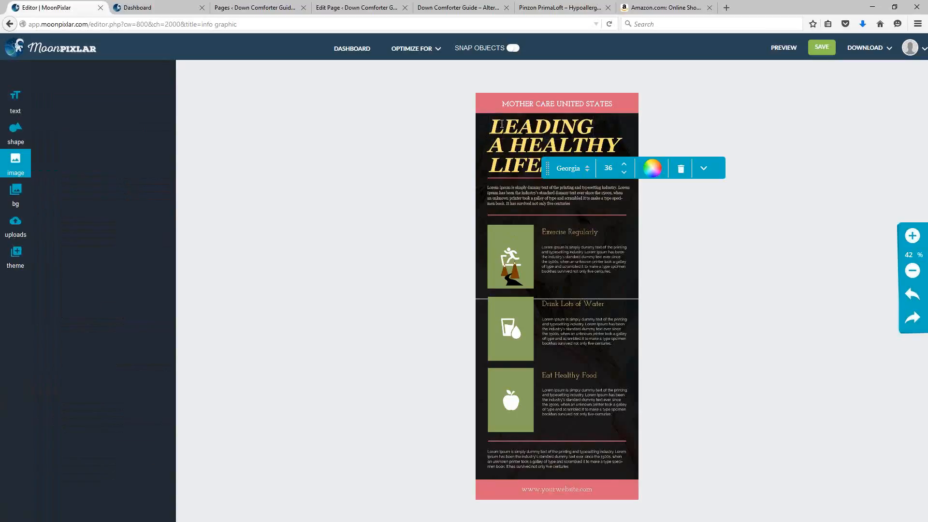
pyautogui.click(677, 113)
# Step: Nudge the LEADING headline line left, right, up and down in small increments to fine-tune its position above A HEALTHY
pyautogui.click(523, 127)
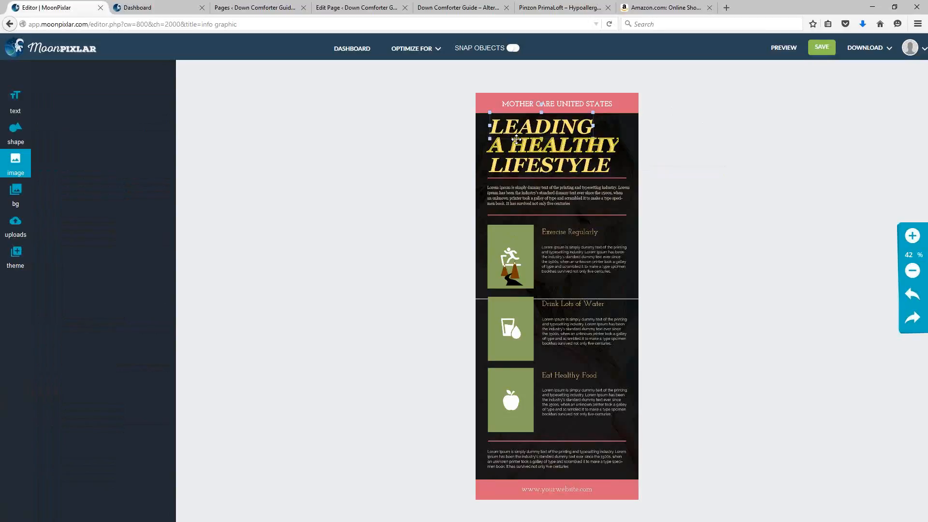
pyautogui.press('Left')
pyautogui.press('Left')
pyautogui.press('Left')
pyautogui.press('Left')
pyautogui.press('Left')
pyautogui.press('Left')
pyautogui.press('Left')
pyautogui.press('Left')
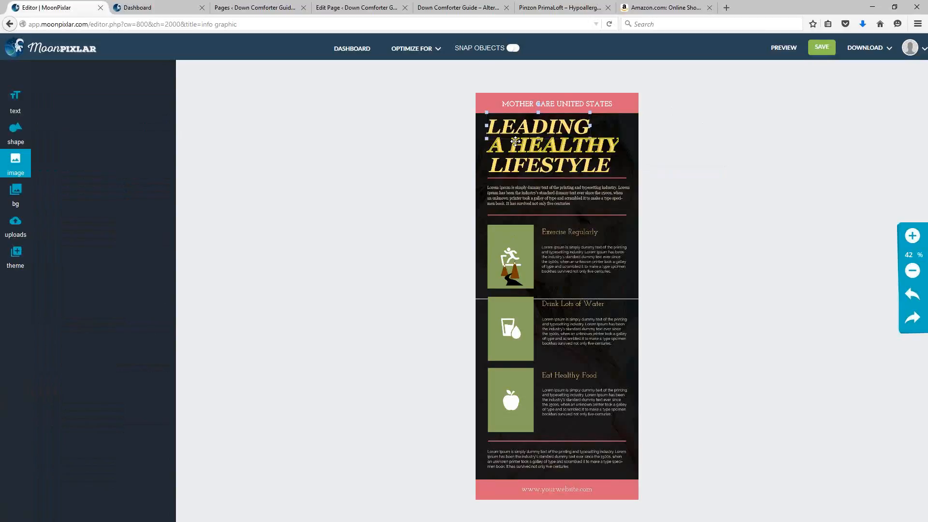
pyautogui.press('Right')
pyautogui.press('Right')
pyautogui.press('Right')
pyautogui.press('Right')
pyautogui.press('Right')
pyautogui.press('Right')
pyautogui.press('Right')
pyautogui.press('Right')
pyautogui.press('Right')
pyautogui.press('Right')
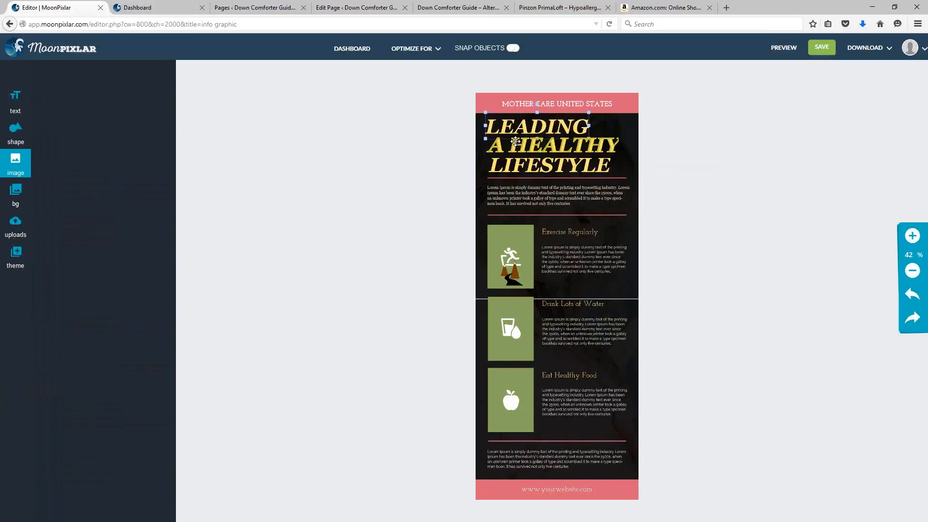
pyautogui.press('Up')
pyautogui.press('Up')
pyautogui.press('Up')
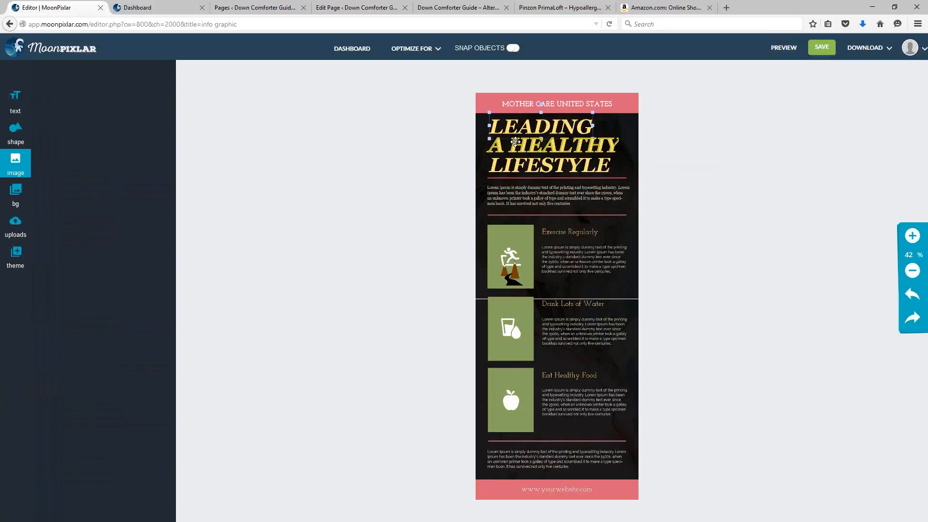
pyautogui.press('Left')
pyautogui.press('Left')
pyautogui.press('Up')
pyautogui.press('Up')
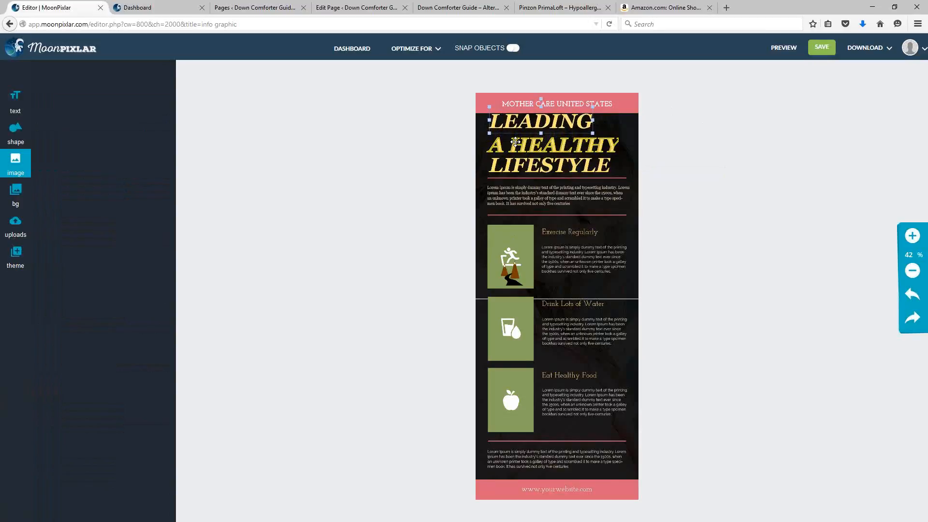
pyautogui.press('Down')
pyautogui.press('Down')
pyautogui.press('Down')
pyautogui.press('Down')
pyautogui.press('Down')
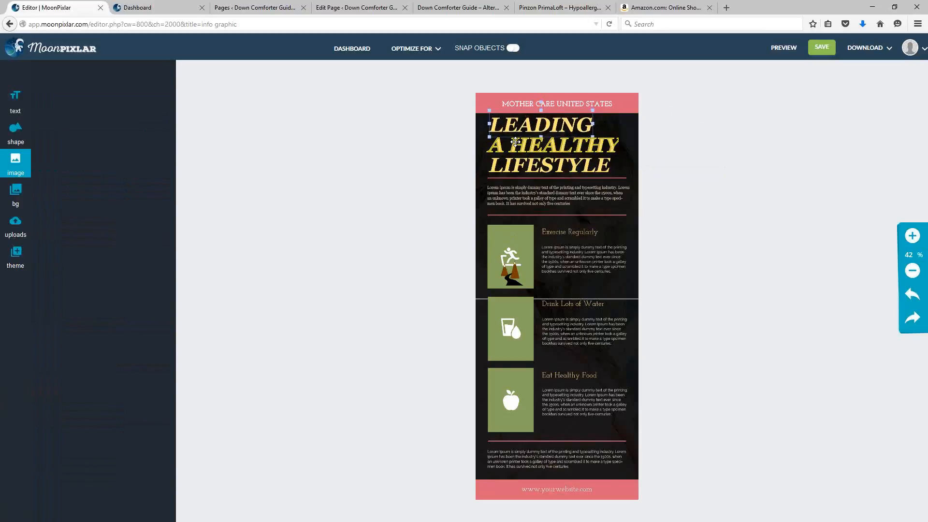
# Step: Nudge the LEADING headline line slightly down, closer to the A HEALTHY line
pyautogui.press('Down')
pyautogui.press('Down')
pyautogui.press('Down')
pyautogui.press('Down')
pyautogui.press('Down')
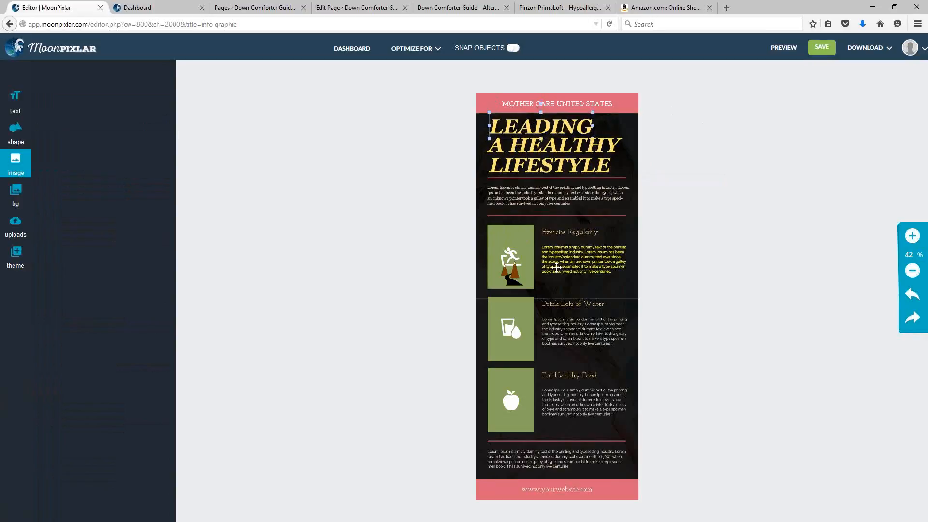
# Step: Browse the available fonts for the LEADING headline line and close the list without choosing one
pyautogui.click(512, 128)
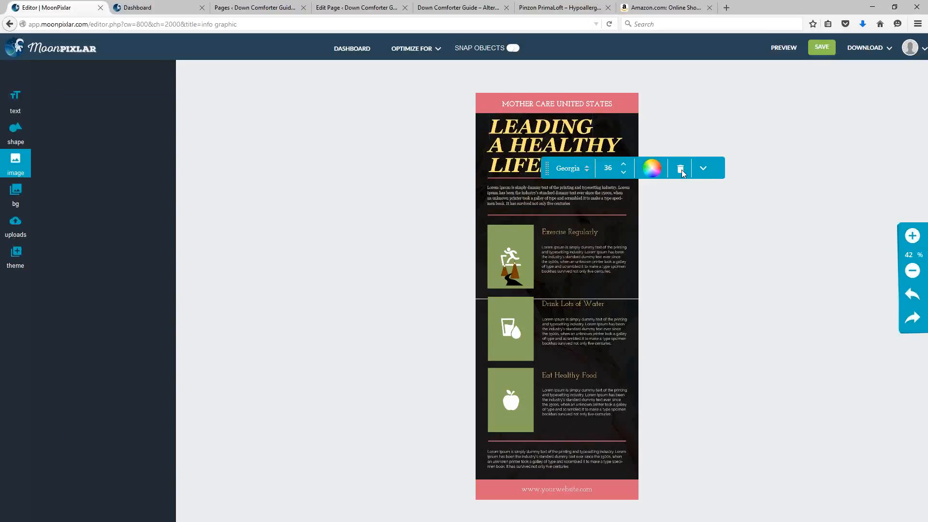
pyautogui.click(585, 170)
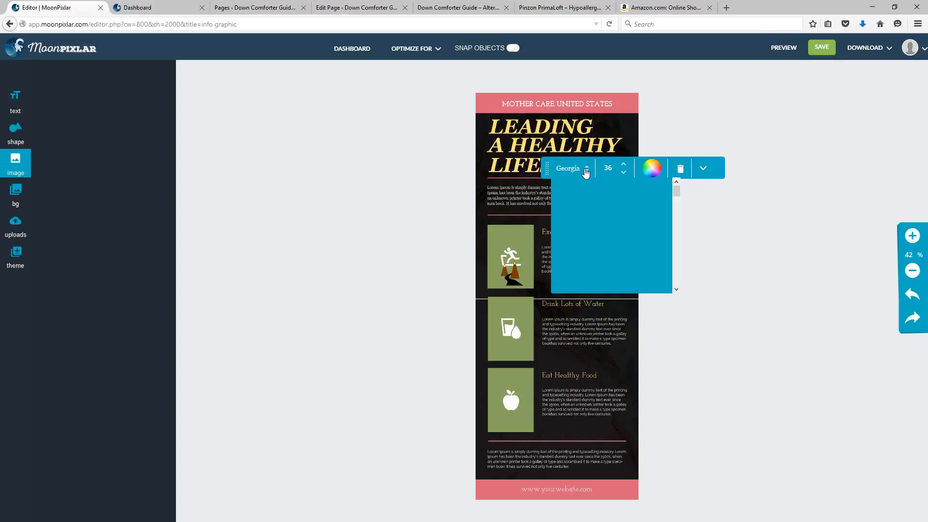
pyautogui.scroll(-15, 585, 256)
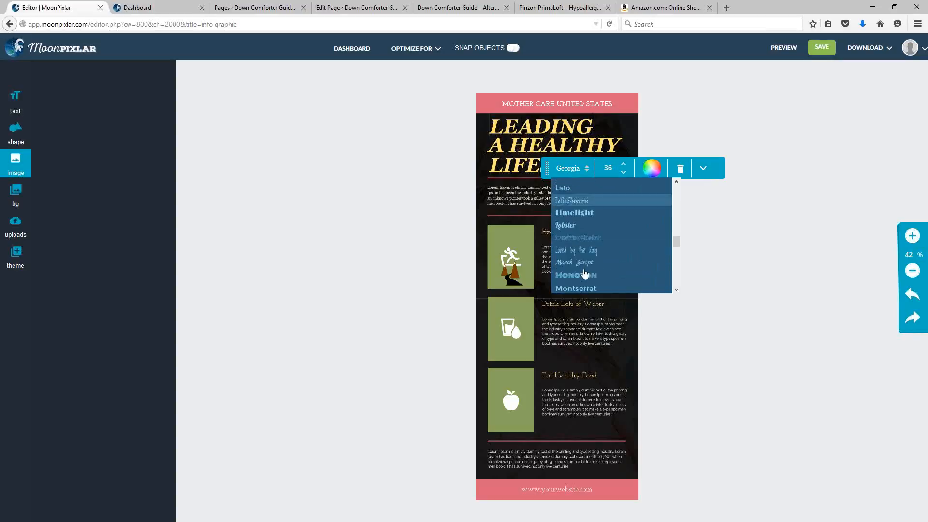
pyautogui.scroll(-4, 588, 249)
pyautogui.scroll(-1, 588, 249)
pyautogui.click(677, 122)
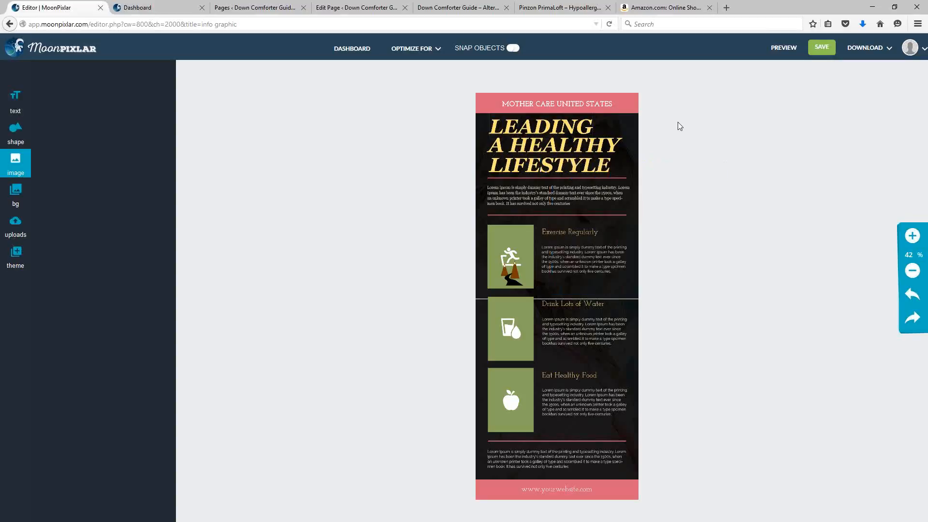
# Step: Replace the LEADING headline line with "New Text" and finish editing it
pyautogui.click(528, 125)
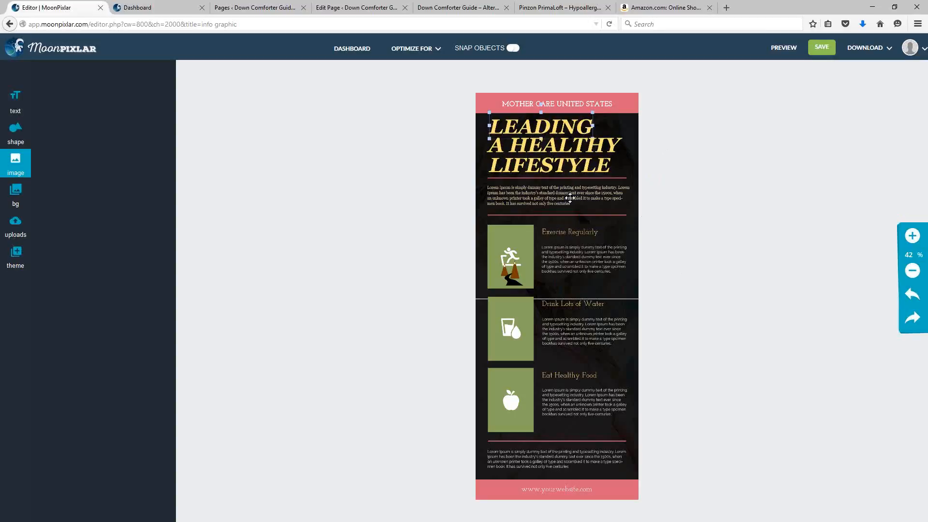
pyautogui.doubleClick(524, 128)
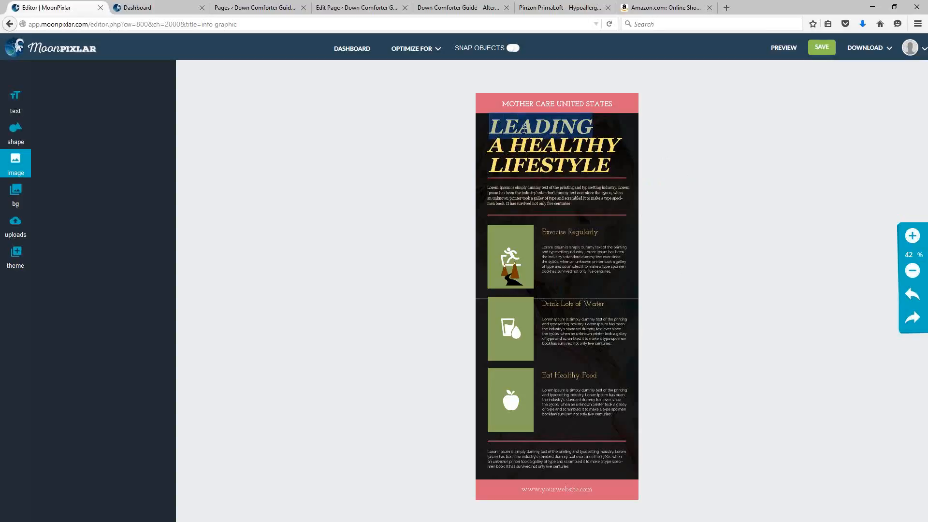
pyautogui.click(525, 128)
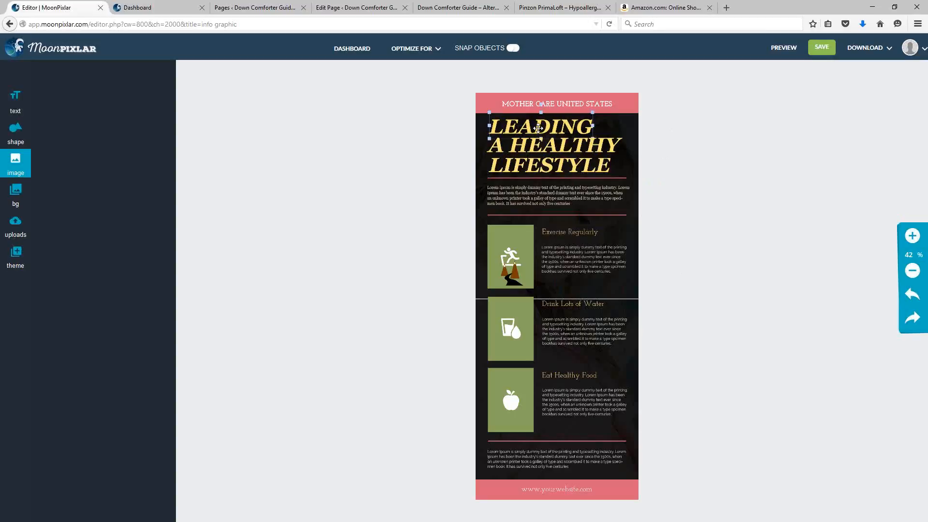
pyautogui.doubleClick(539, 130)
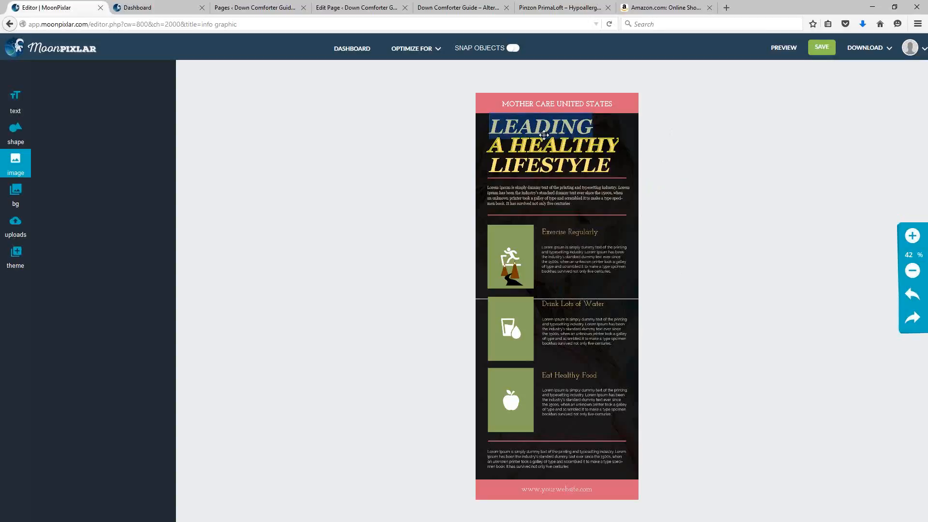
pyautogui.press('BackSpace')
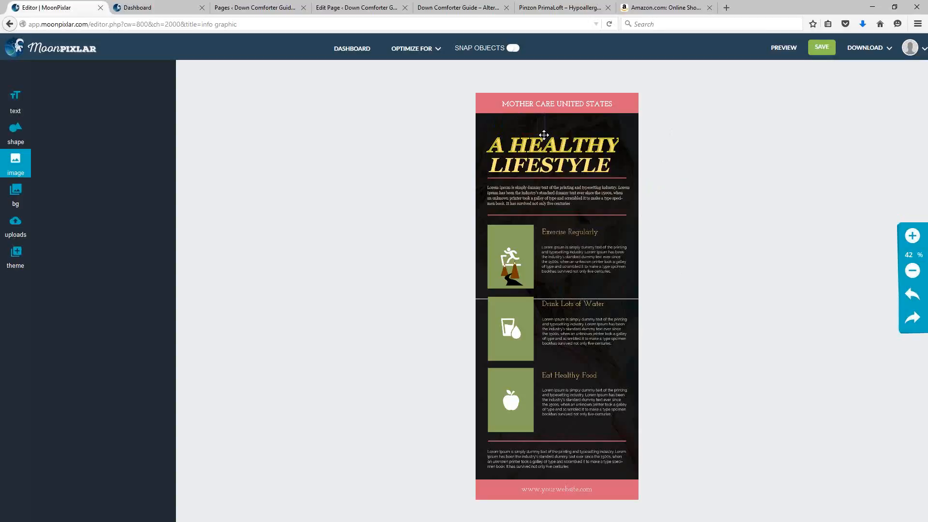
pyautogui.write('New Text')
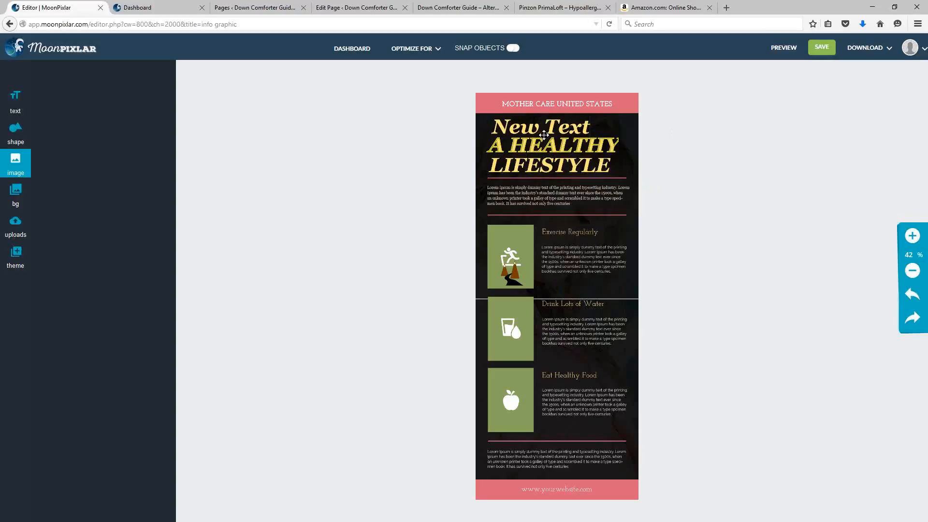
pyautogui.click(697, 171)
# Step: Delete the second line of the Lorem Ipsum paragraph below the headline
pyautogui.click(512, 126)
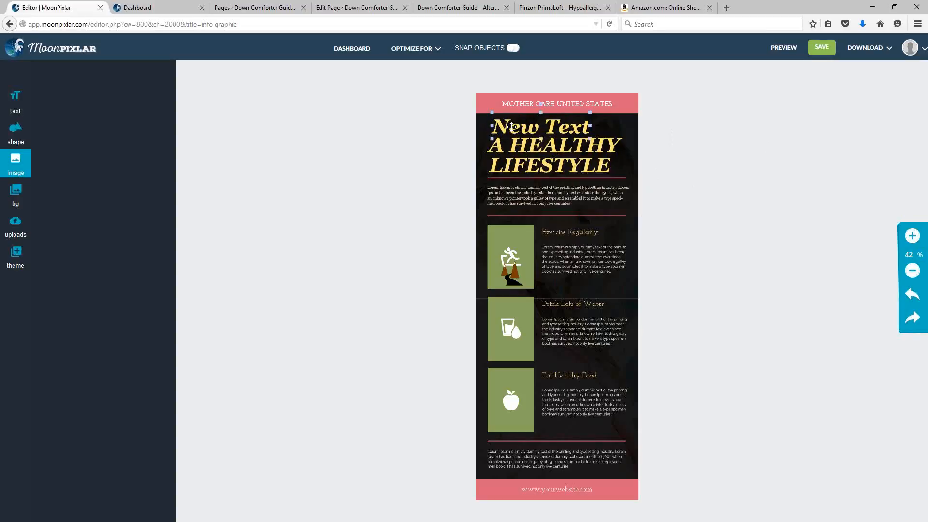
pyautogui.click(520, 197)
pyautogui.tripleClick(521, 195)
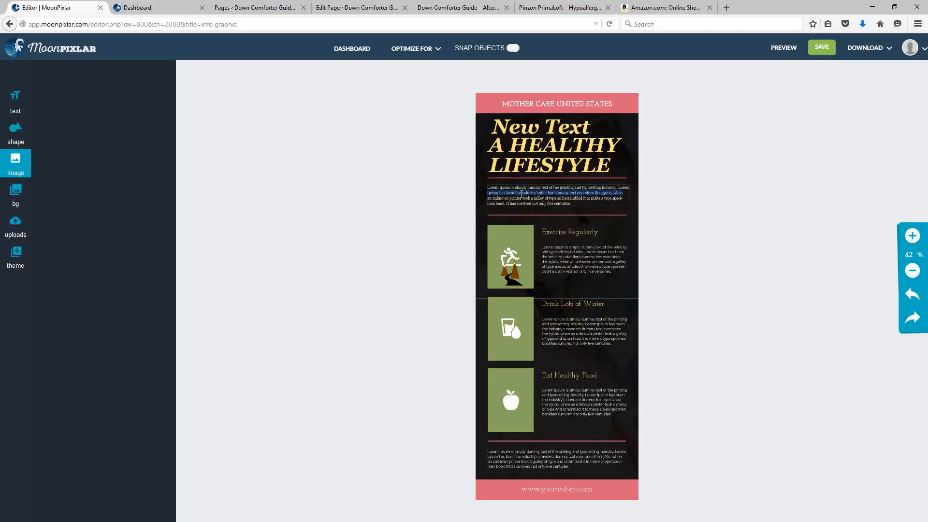
pyautogui.click(641, 198)
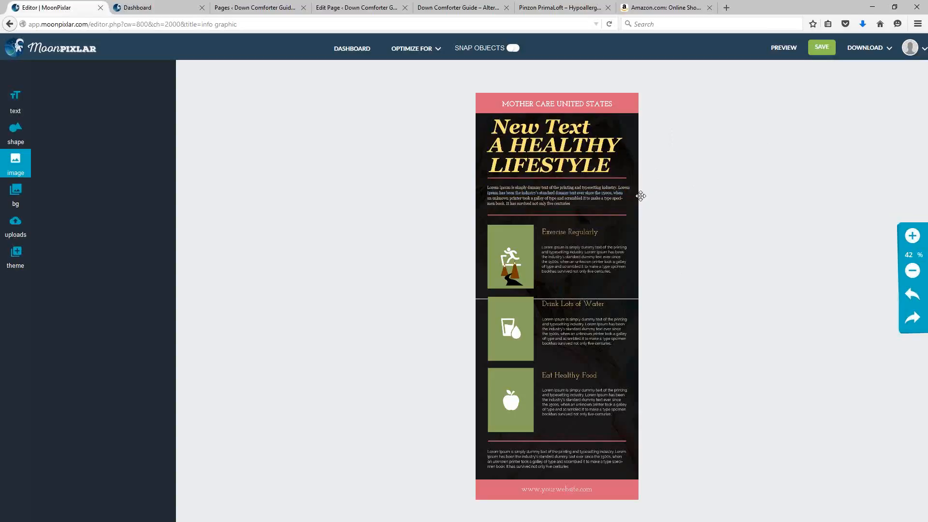
pyautogui.click(500, 194)
pyautogui.tripleClick(500, 194)
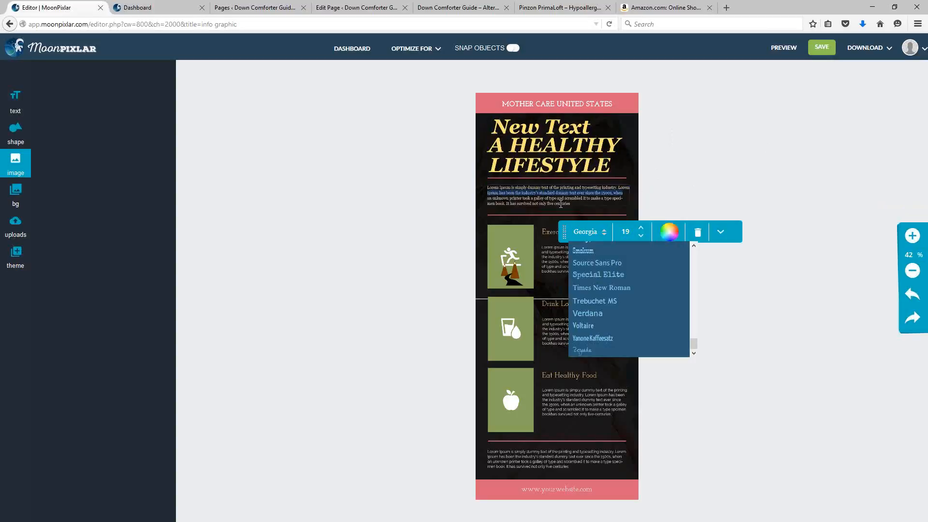
pyautogui.press('BackSpace')
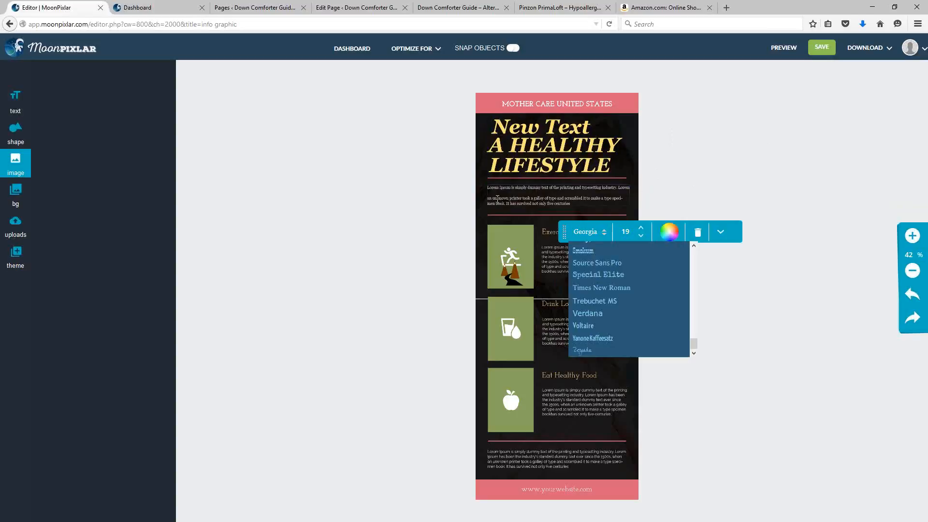
# Step: Zoom the canvas to 142% and look over the additional style and arrangement options for the Lorem Ipsum paragraph
pyautogui.click(912, 236)
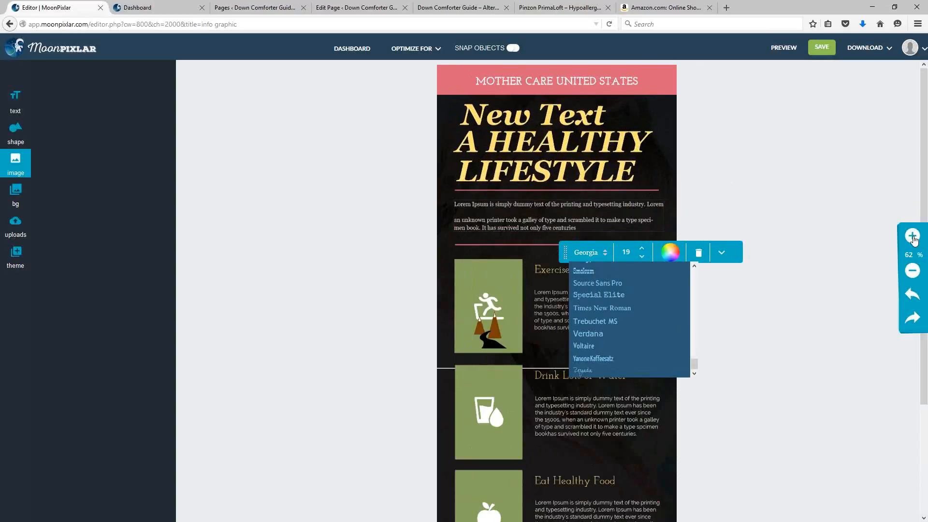
pyautogui.click(913, 236)
pyautogui.click(913, 236)
pyautogui.click(913, 236)
pyautogui.click(913, 236)
pyautogui.click(913, 237)
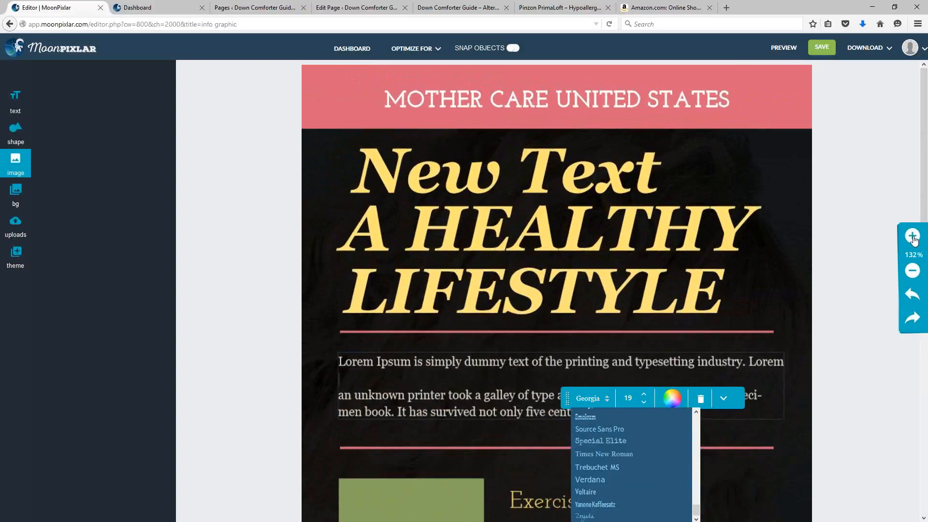
pyautogui.click(912, 237)
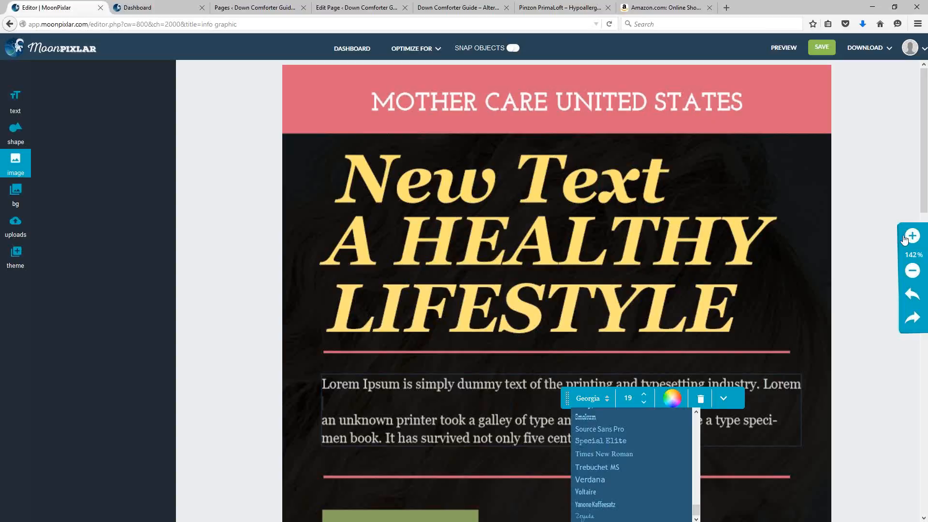
pyautogui.click(724, 401)
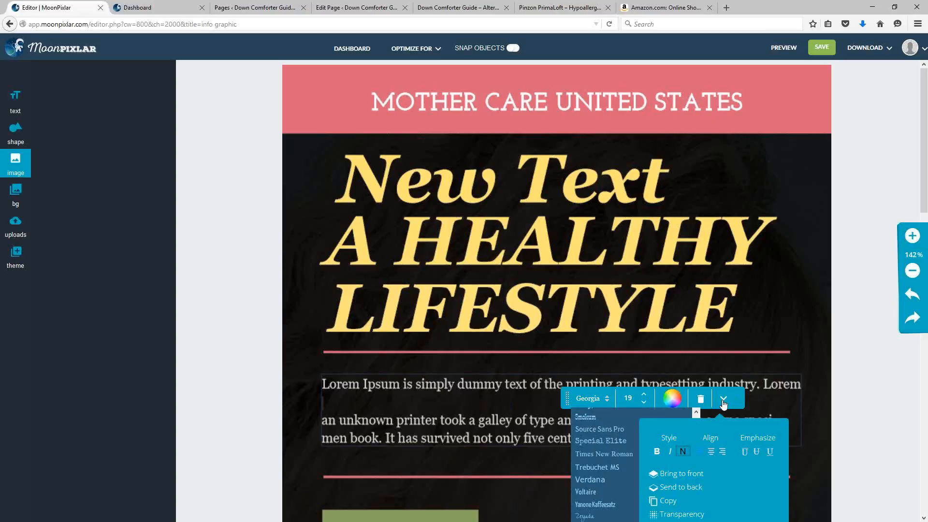
pyautogui.scroll(-4, 750, 387)
pyautogui.scroll(3, 762, 367)
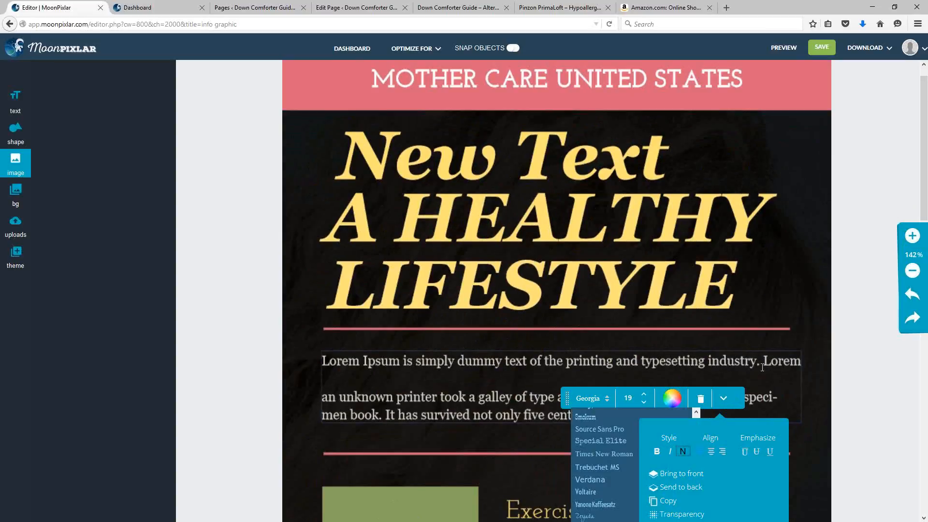
pyautogui.click(832, 368)
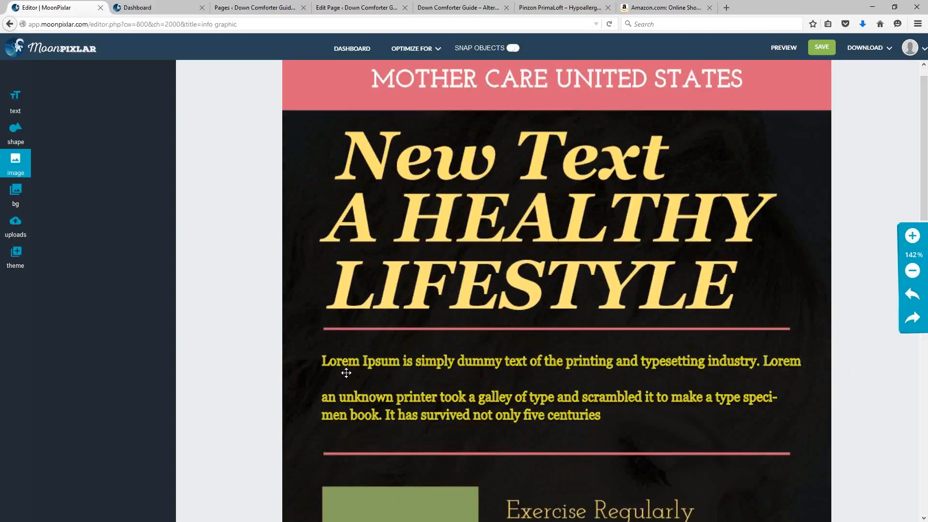
# Step: Try adding the filler text "kjdkjdkjd" to the Lorem Ipsum paragraph and erase it again
pyautogui.click(329, 376)
pyautogui.click(330, 377)
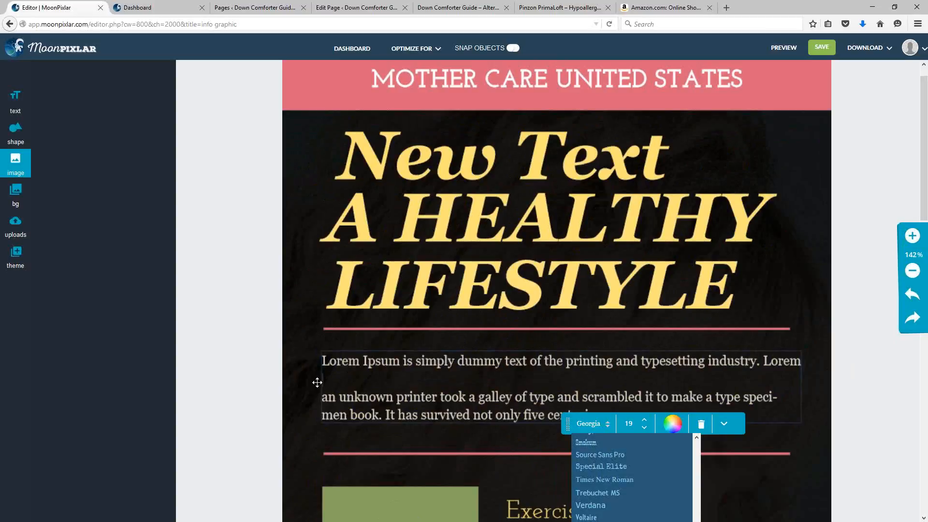
pyautogui.write('kjdkjdkjd')
pyautogui.press('BackSpace')
pyautogui.press('BackSpace')
pyautogui.press('BackSpace')
pyautogui.press('BackSpace')
pyautogui.press('BackSpace')
pyautogui.press('BackSpace')
pyautogui.press('BackSpace')
pyautogui.press('BackSpace')
pyautogui.press('BackSpace')
pyautogui.click(793, 412)
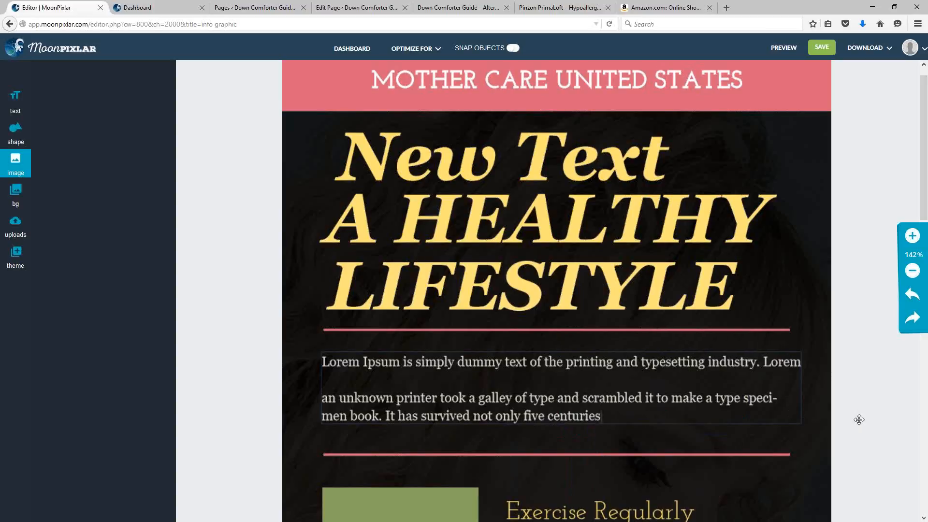
# Step: Replace the entire Lorem Ipsum paragraph below the headline with ";lkjasd;kljfas;lkjfkljsdfklj"
pyautogui.scroll(1, 859, 420)
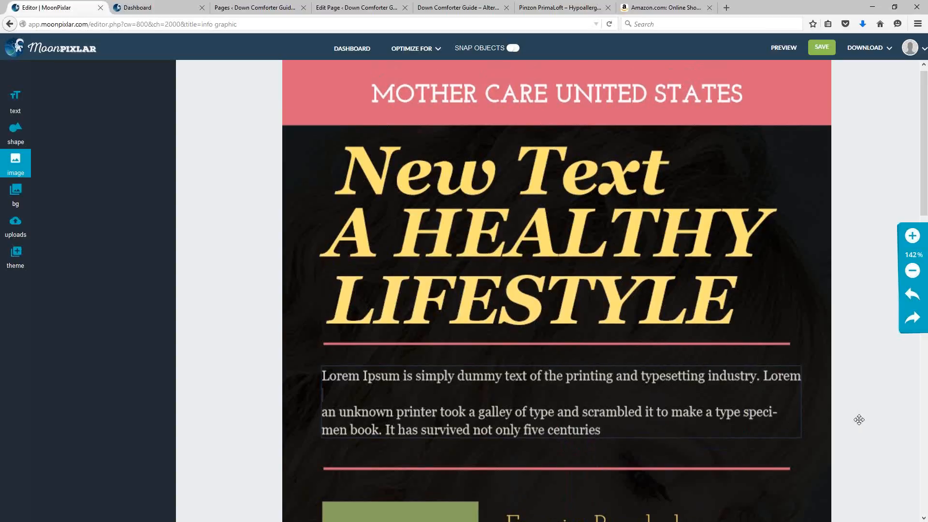
pyautogui.tripleClick(611, 428)
pyautogui.hotkey('ctrl', 'a')
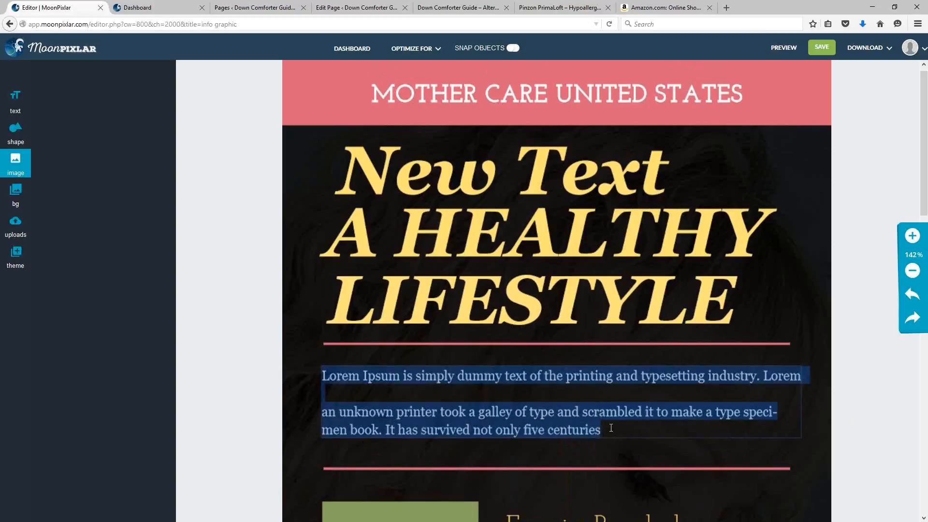
pyautogui.press('BackSpace')
pyautogui.write(';lkjasd;kljfas;lkjfkljsdfklj')
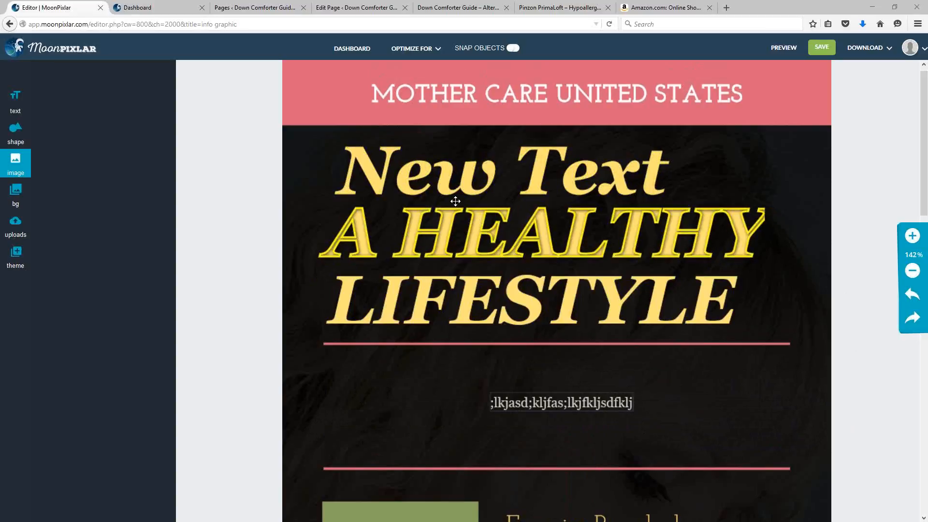
# Step: Enlarge the LIFESTYLE headline line, stretch it to nearly the divider line's width, and reduce its height slightly
pyautogui.click(518, 310)
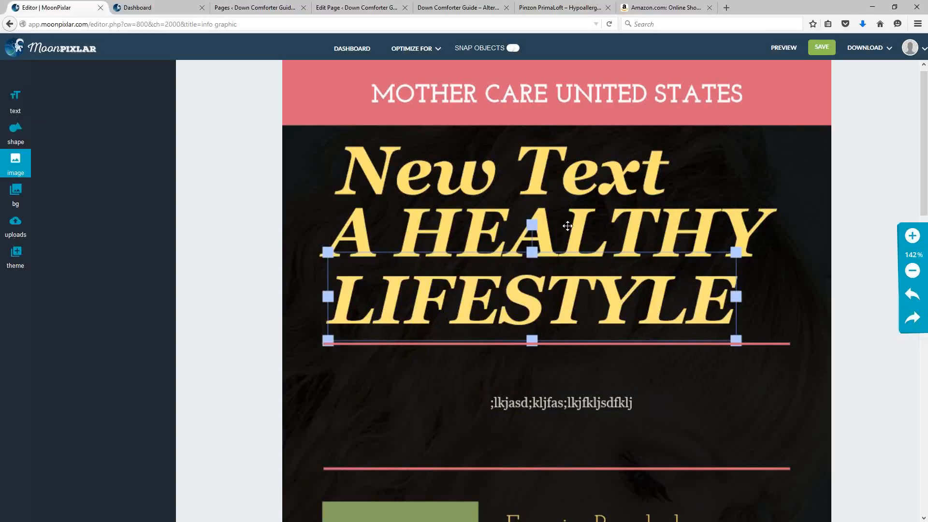
pyautogui.click(532, 225)
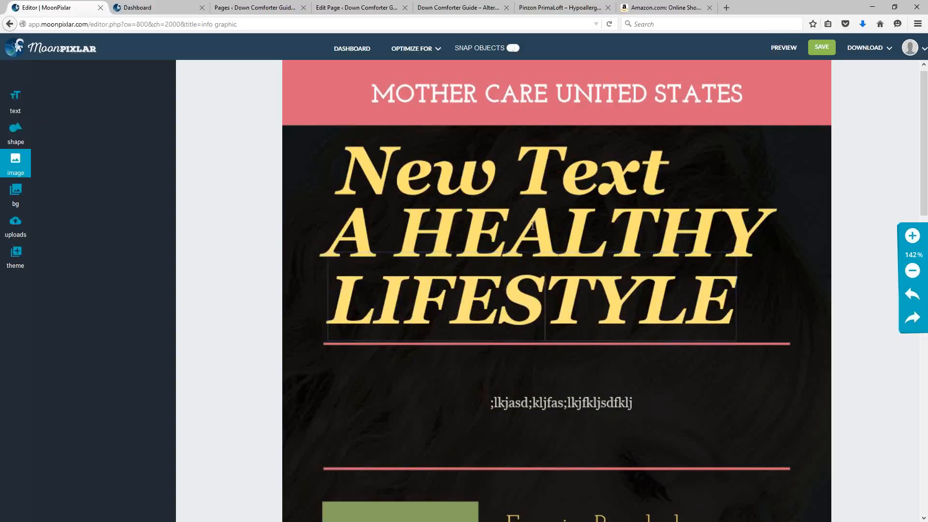
pyautogui.click(841, 292)
pyautogui.click(509, 310)
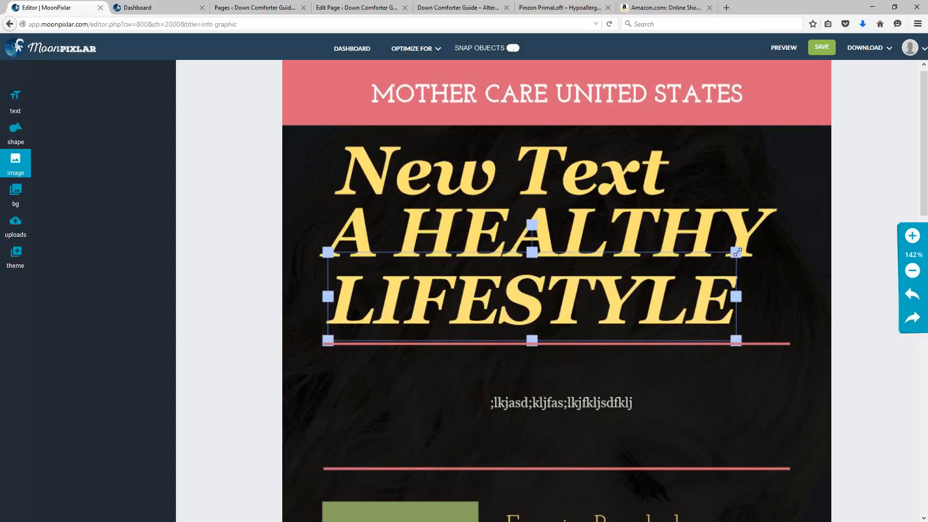
pyautogui.moveTo(738, 252)
pyautogui.mouseDown()
pyautogui.moveTo(808, 218)
pyautogui.moveTo(633, 272)
pyautogui.moveTo(720, 234)
pyautogui.moveTo(732, 236)
pyautogui.moveTo(692, 251)
pyautogui.moveTo(735, 252)
pyautogui.mouseUp()
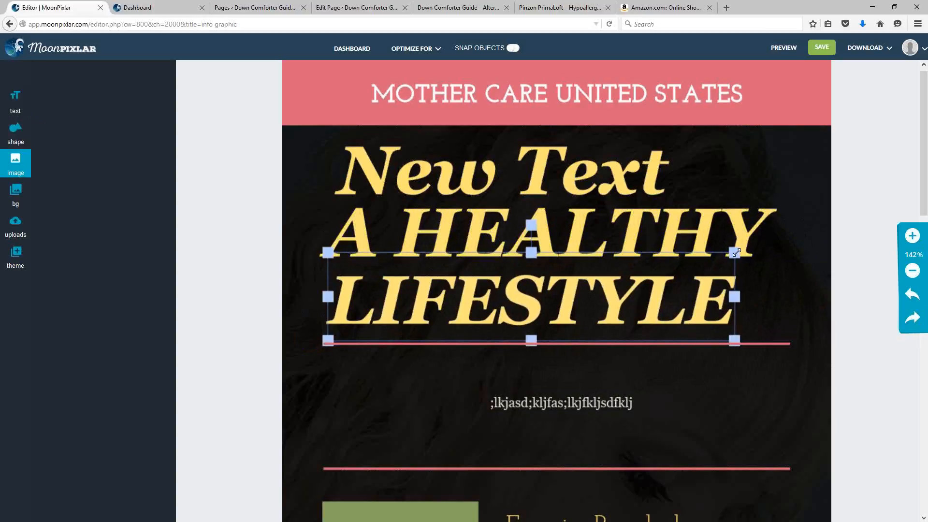
pyautogui.moveTo(735, 253); pyautogui.dragTo(753, 248)
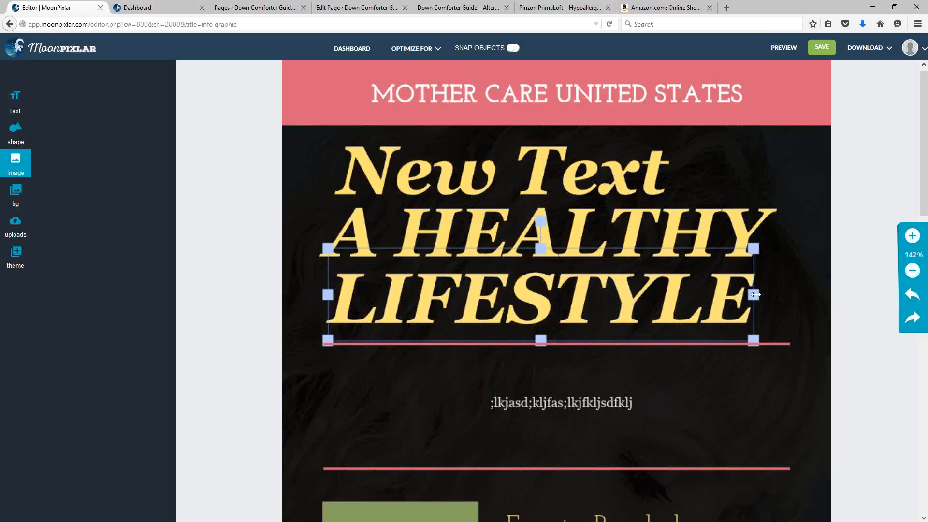
pyautogui.moveTo(753, 294); pyautogui.dragTo(780, 300)
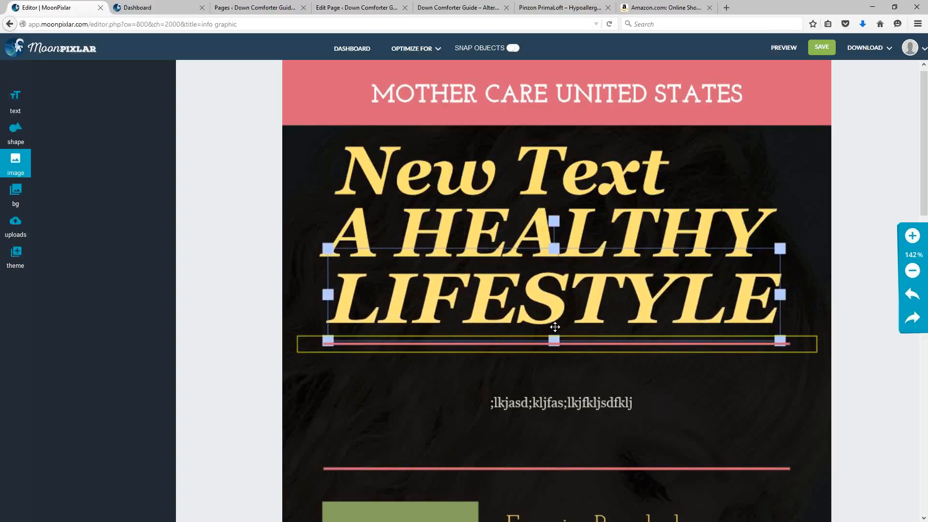
pyautogui.moveTo(555, 250)
pyautogui.mouseDown()
pyautogui.moveTo(555, 333)
pyautogui.moveTo(553, 123)
pyautogui.moveTo(545, 269)
pyautogui.moveTo(545, 250)
pyautogui.mouseUp()
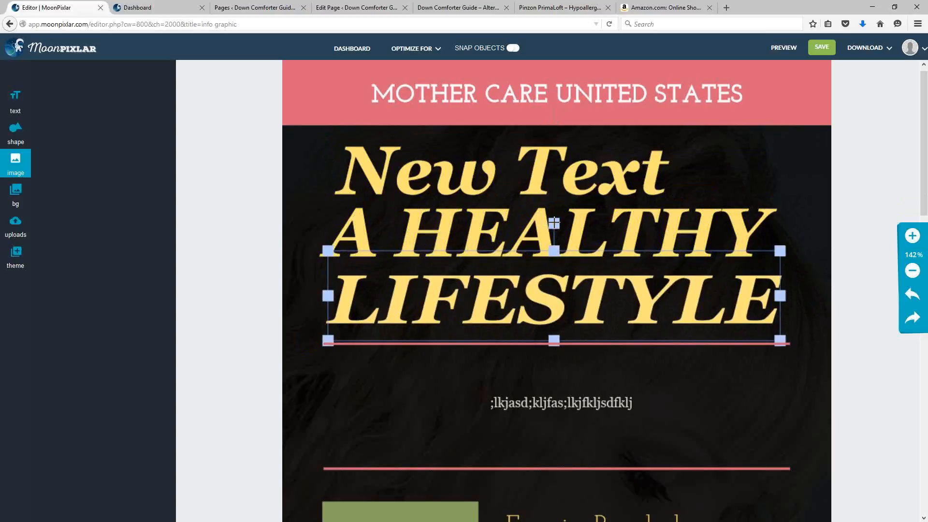
# Step: Rotate the LIFESTYLE headline line counterclockwise into a slight upward slant and tilt the divider line beneath it to match
pyautogui.moveTo(554, 222)
pyautogui.mouseDown()
pyautogui.moveTo(537, 223)
pyautogui.moveTo(580, 223)
pyautogui.moveTo(499, 222)
pyautogui.moveTo(513, 222)
pyautogui.mouseUp()
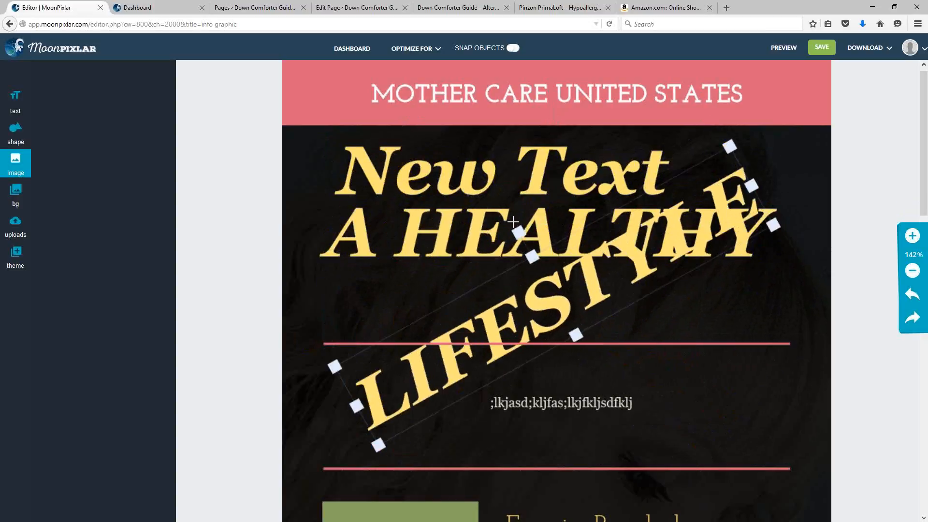
pyautogui.moveTo(513, 222); pyautogui.dragTo(543, 224)
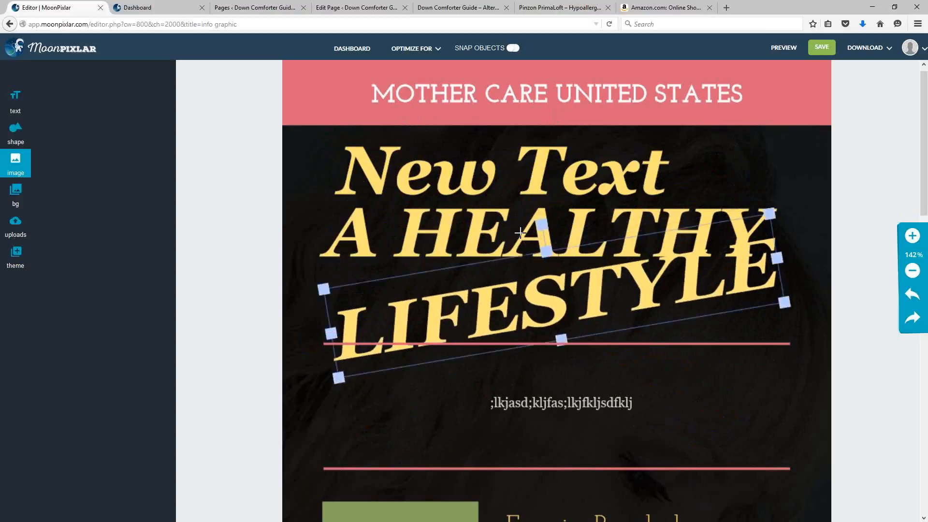
pyautogui.click(626, 347)
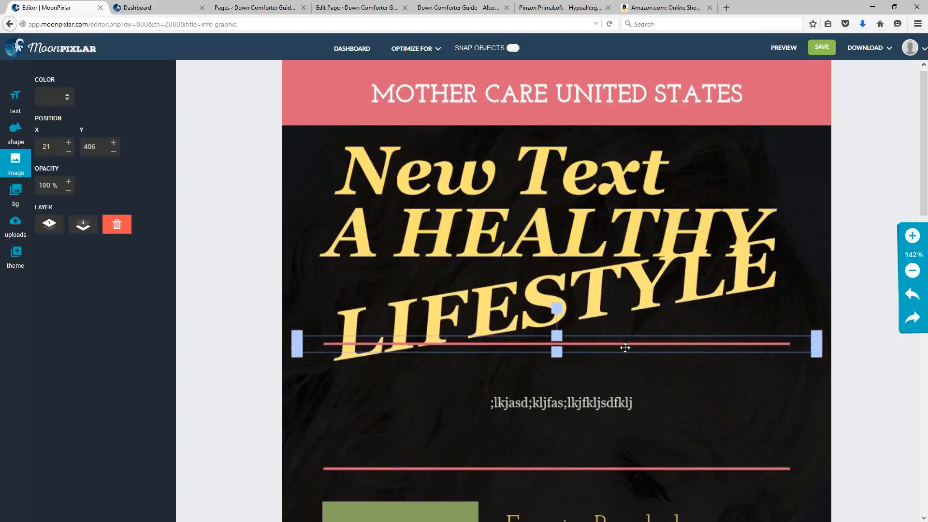
pyautogui.moveTo(556, 308); pyautogui.dragTo(550, 309)
# Step: Rotate the A HEALTHY and New Text headline lines to the same upward slant as LIFESTYLE
pyautogui.click(519, 246)
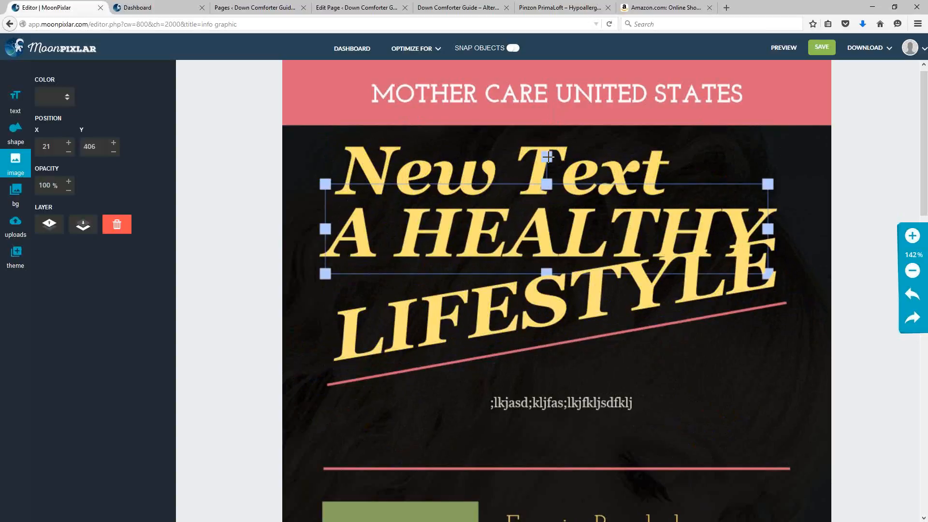
pyautogui.moveTo(548, 156); pyautogui.dragTo(535, 156)
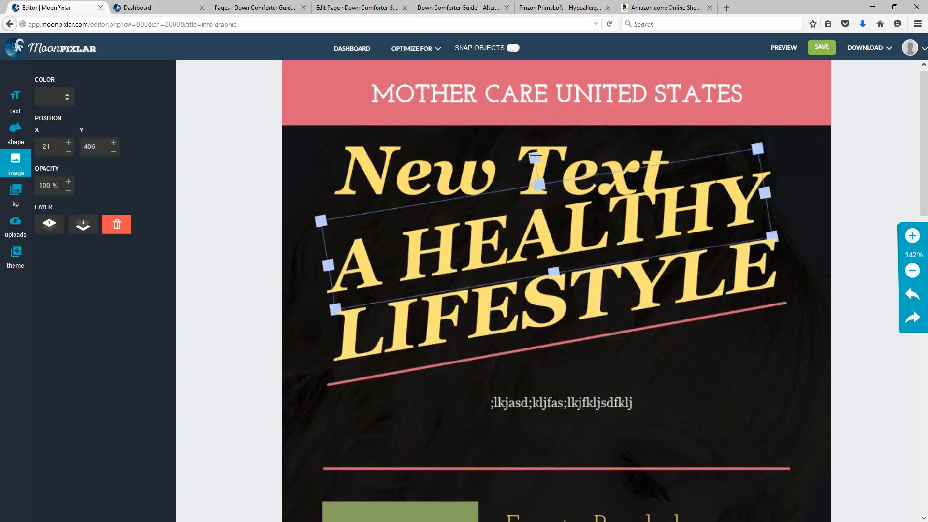
pyautogui.click(515, 135)
pyautogui.moveTo(502, 95); pyautogui.dragTo(490, 95)
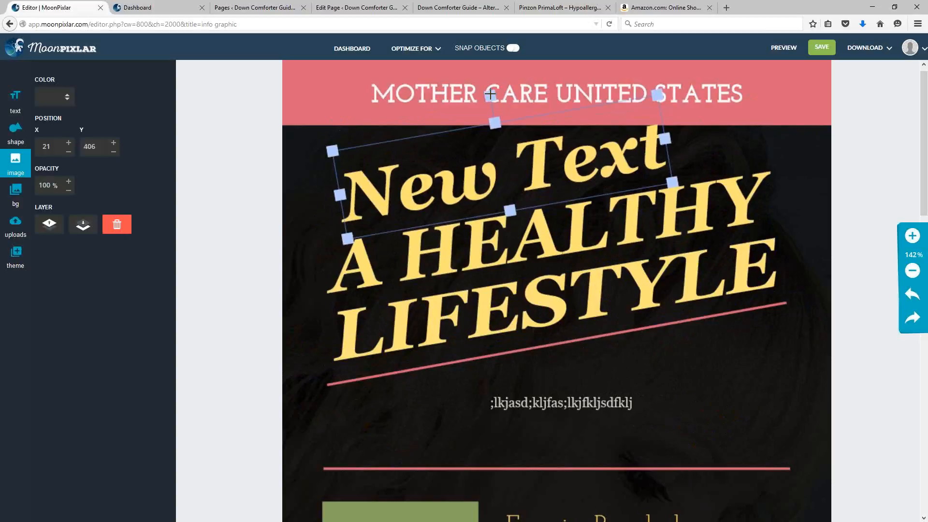
pyautogui.click(862, 165)
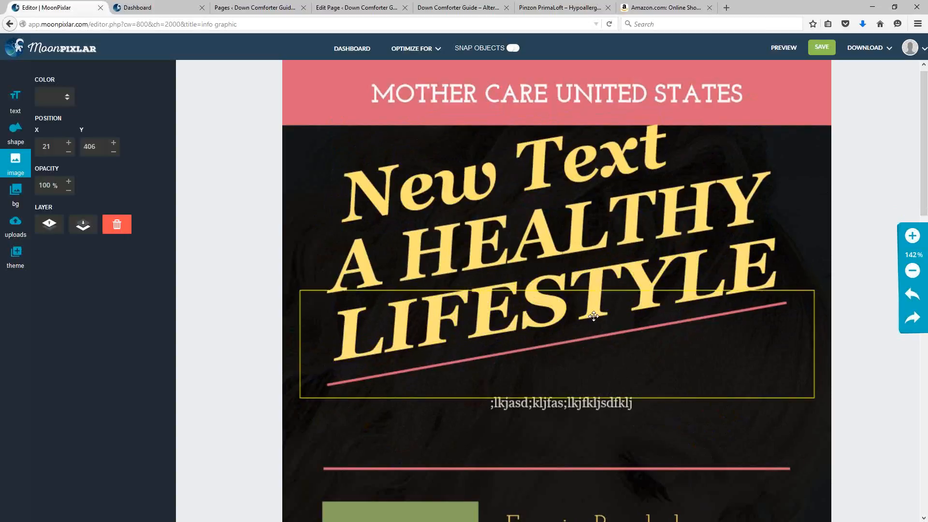
# Step: Change the font of the LIFESTYLE headline line to Bevan
pyautogui.click(544, 297)
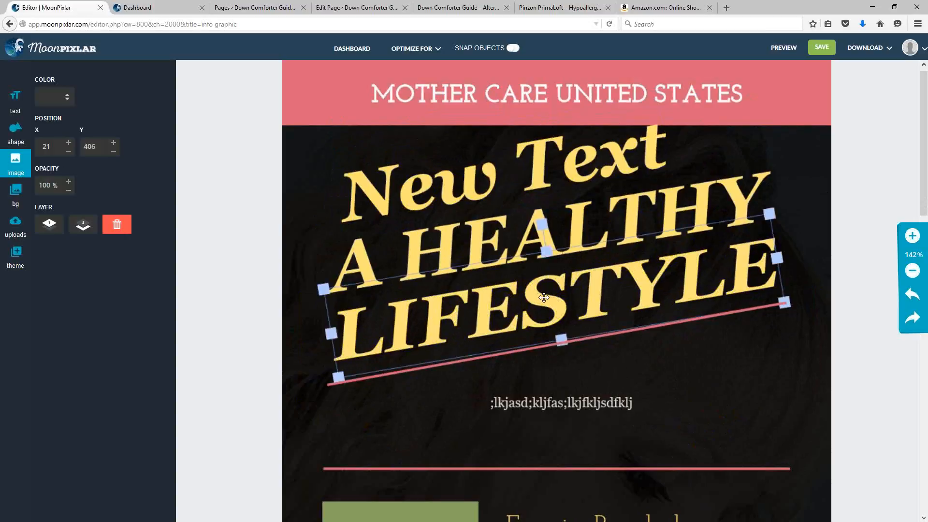
pyautogui.doubleClick(543, 297)
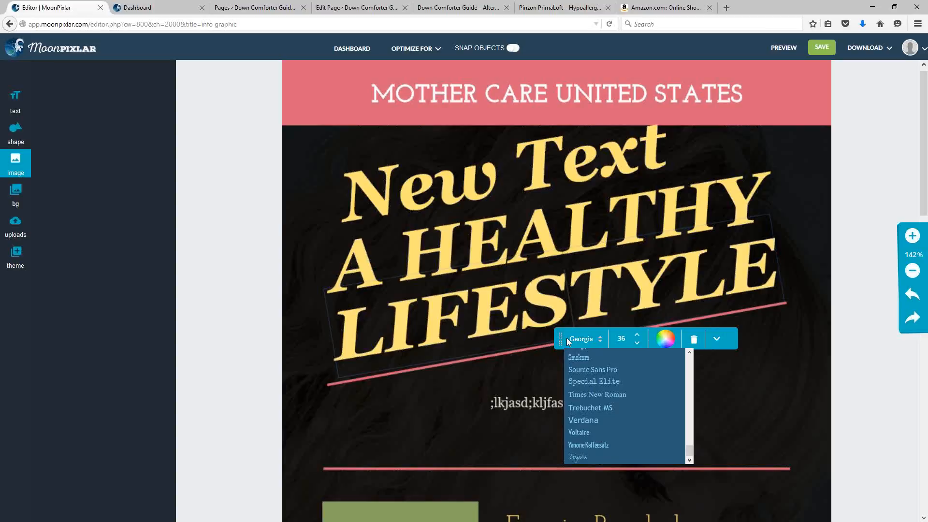
pyautogui.moveTo(561, 338); pyautogui.dragTo(474, 280)
pyautogui.click(504, 281)
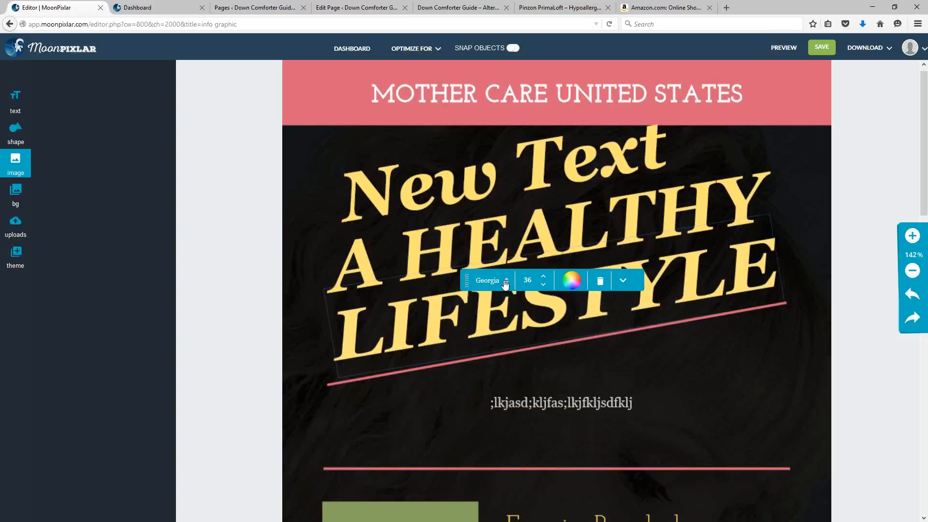
pyautogui.click(506, 281)
pyautogui.scroll(-5, 522, 382)
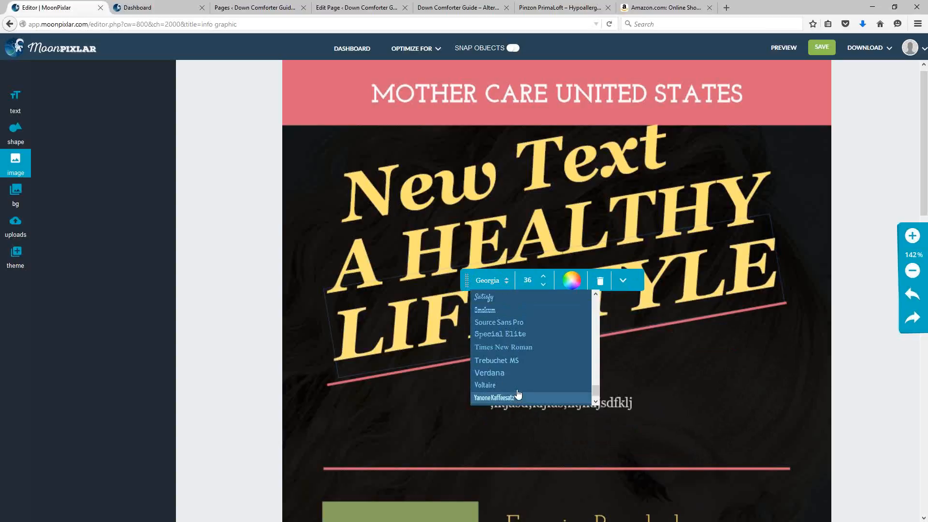
pyautogui.scroll(10, 510, 368)
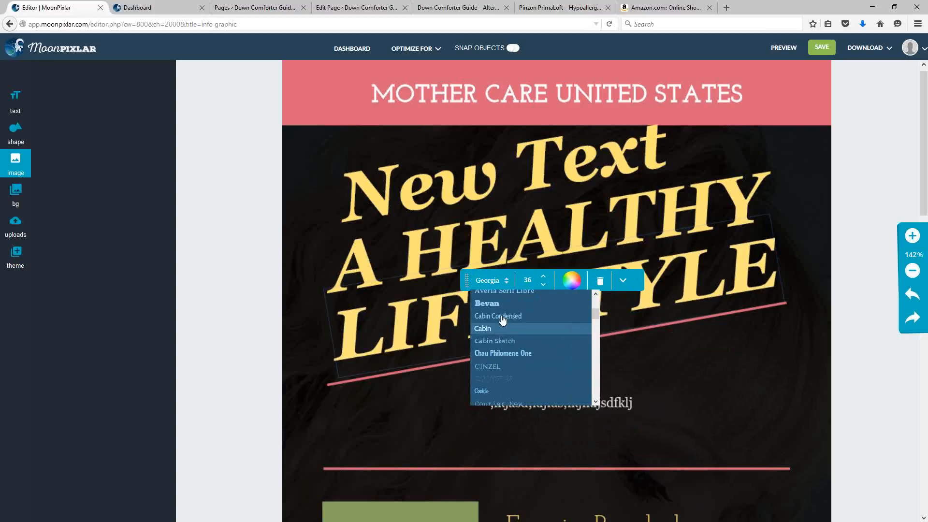
pyautogui.click(497, 306)
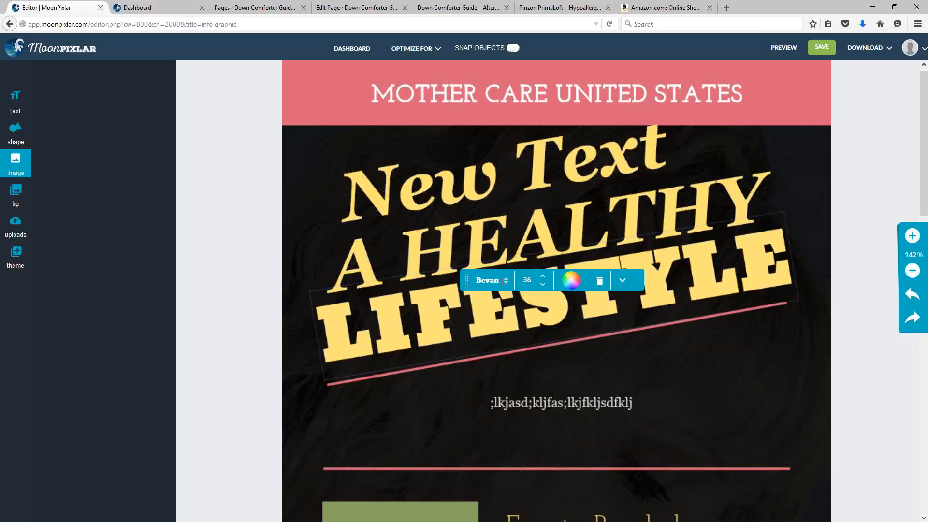
# Step: Reduce the font size of the LIFESTYLE headline line to 29
pyautogui.doubleClick(523, 280)
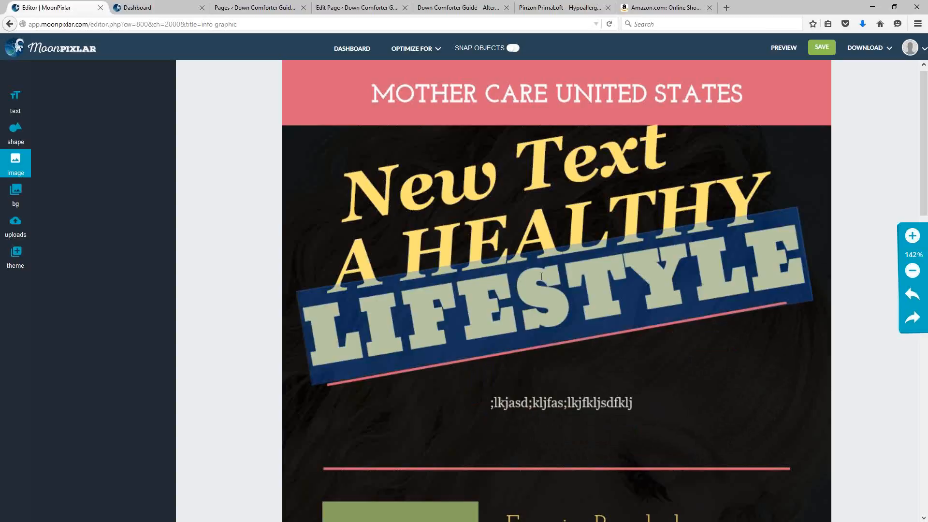
pyautogui.doubleClick(535, 298)
pyautogui.click(540, 303)
pyautogui.click(637, 344)
pyautogui.click(637, 344)
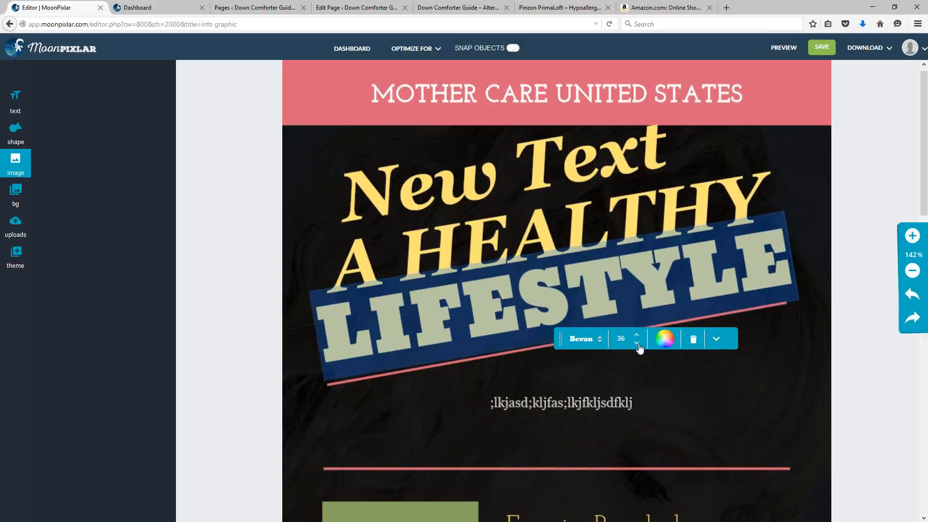
pyautogui.click(637, 343)
pyautogui.click(637, 343)
pyautogui.click(637, 344)
pyautogui.click(637, 344)
pyautogui.click(637, 343)
pyautogui.click(637, 343)
pyautogui.click(637, 343)
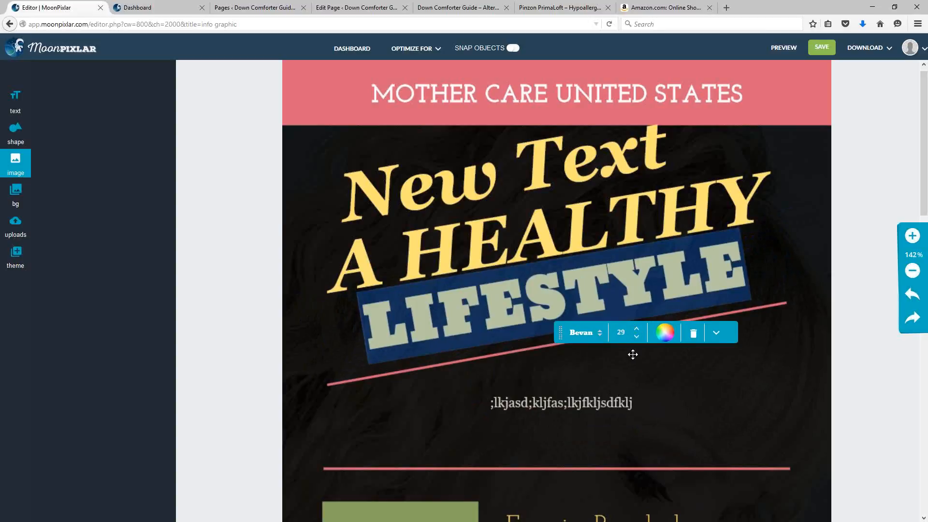
# Step: Try switching the italic style of the LIFESTYLE line off and back on in its additional text options
pyautogui.click(717, 334)
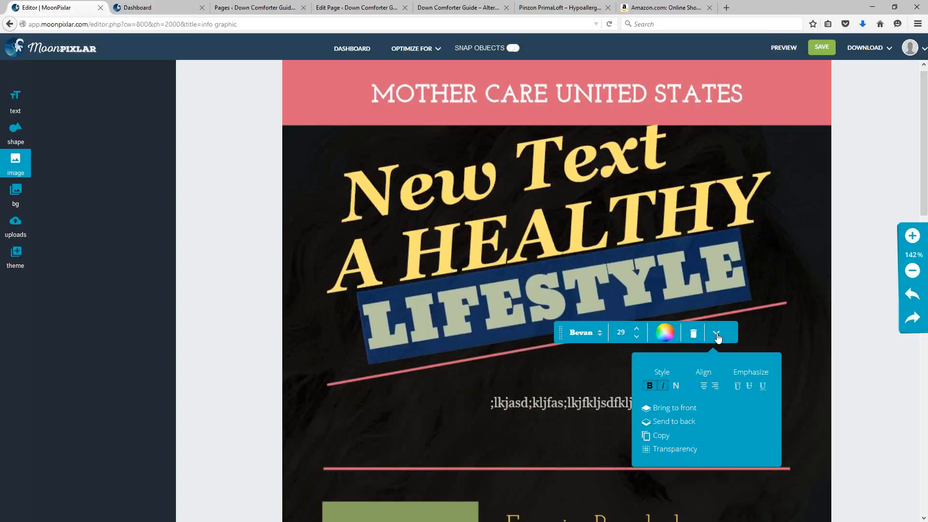
pyautogui.click(663, 386)
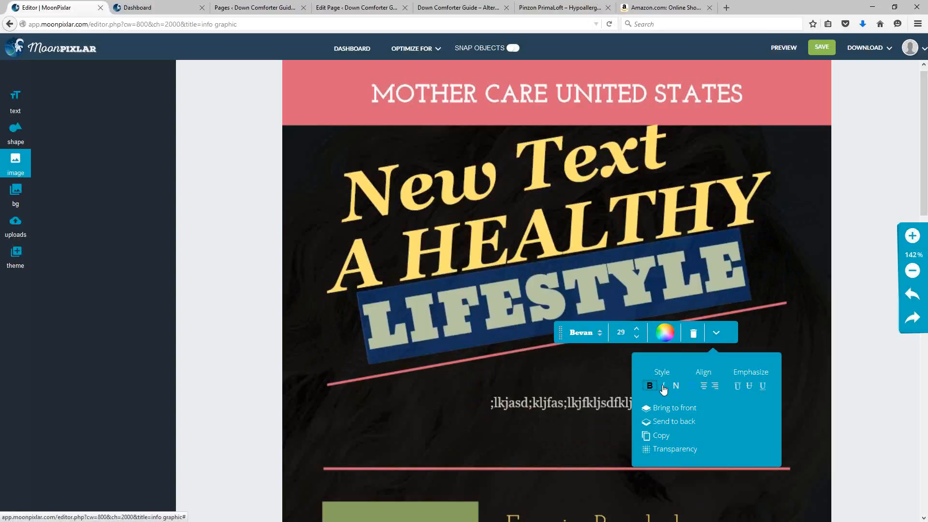
pyautogui.click(663, 387)
pyautogui.click(653, 390)
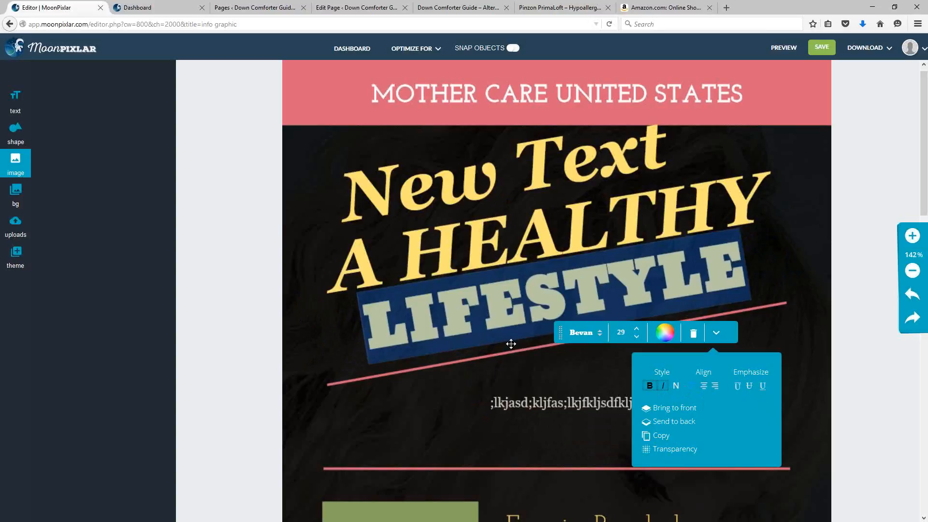
# Step: Look over the Exercise Regularly, Drink Lots of Water and Eat Healthy Food sections, return to the headline and deselect the LIFESTYLE text
pyautogui.scroll(-6, 837, 283)
pyautogui.scroll(-3, 840, 297)
pyautogui.scroll(3, 839, 298)
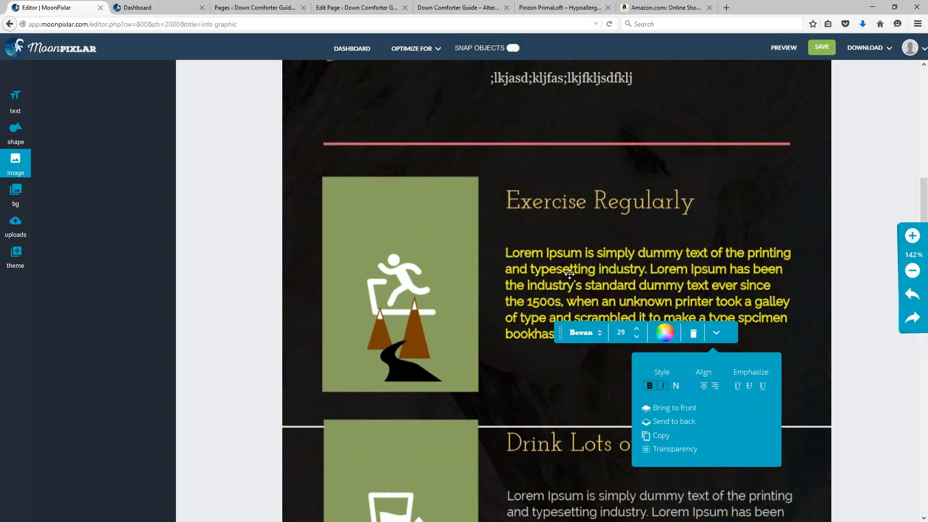
pyautogui.scroll(-4, 568, 273)
pyautogui.scroll(3, 532, 178)
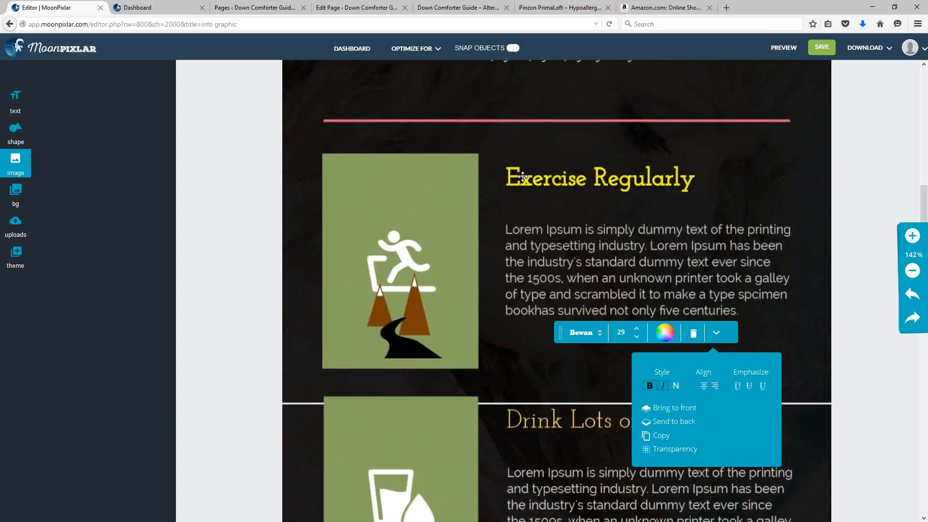
pyautogui.scroll(-3, 536, 296)
pyautogui.scroll(-3, 535, 297)
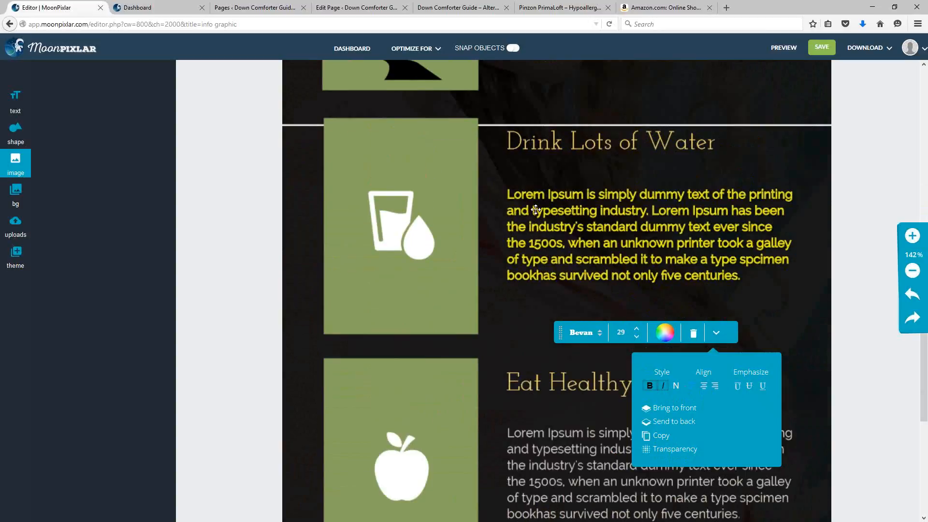
pyautogui.scroll(-3, 532, 261)
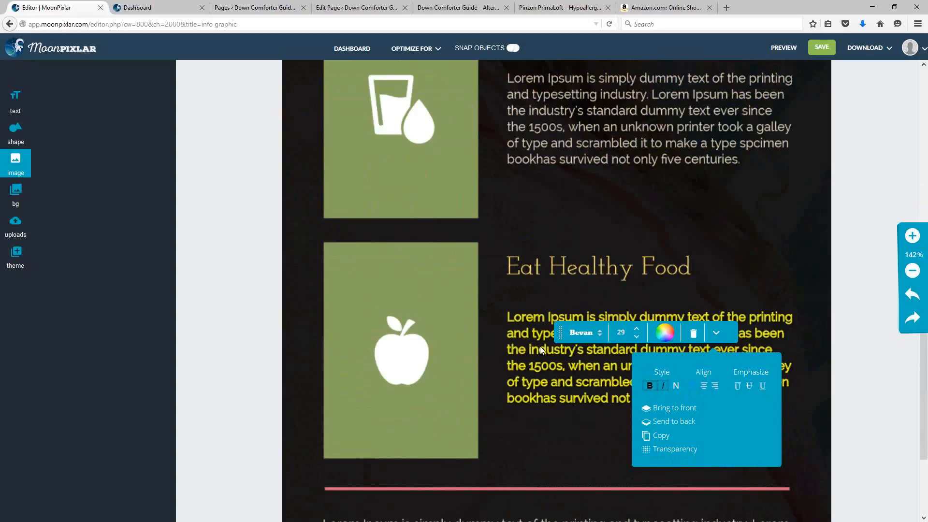
pyautogui.scroll(10, 811, 354)
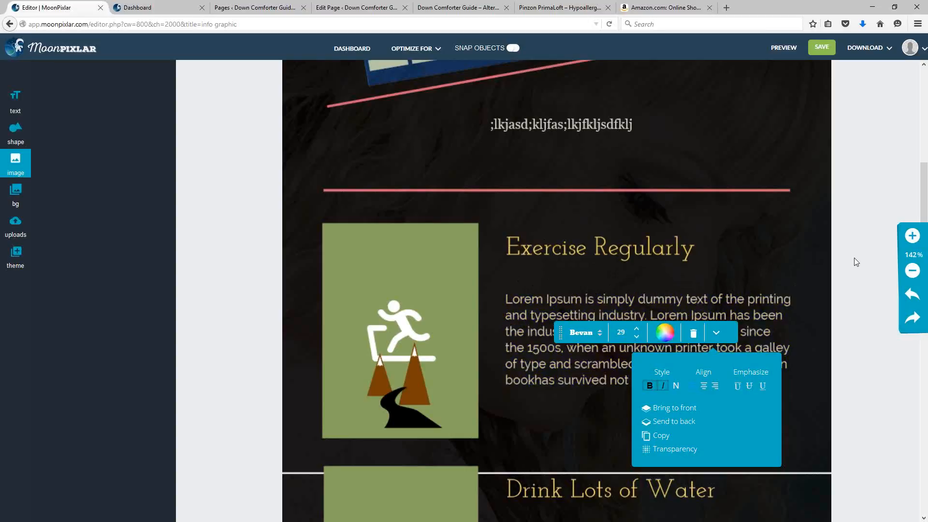
pyautogui.scroll(6, 851, 263)
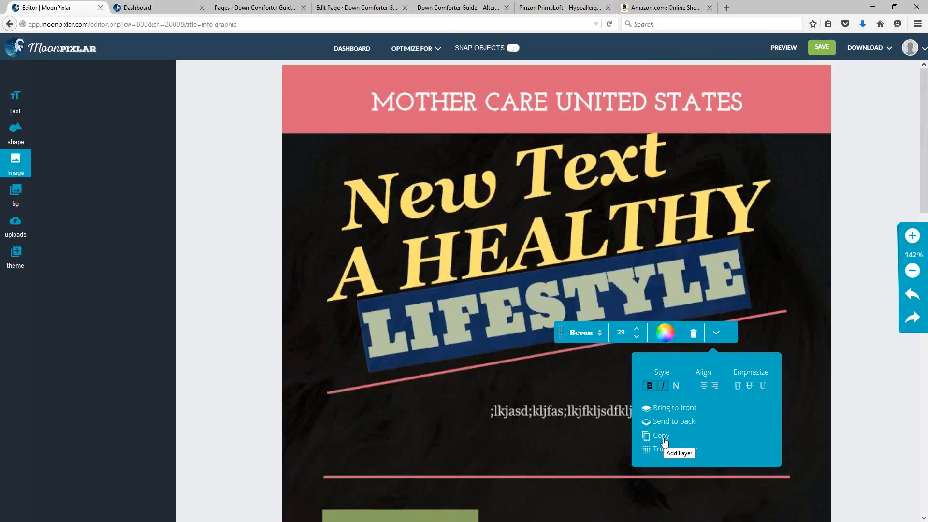
pyautogui.click(860, 161)
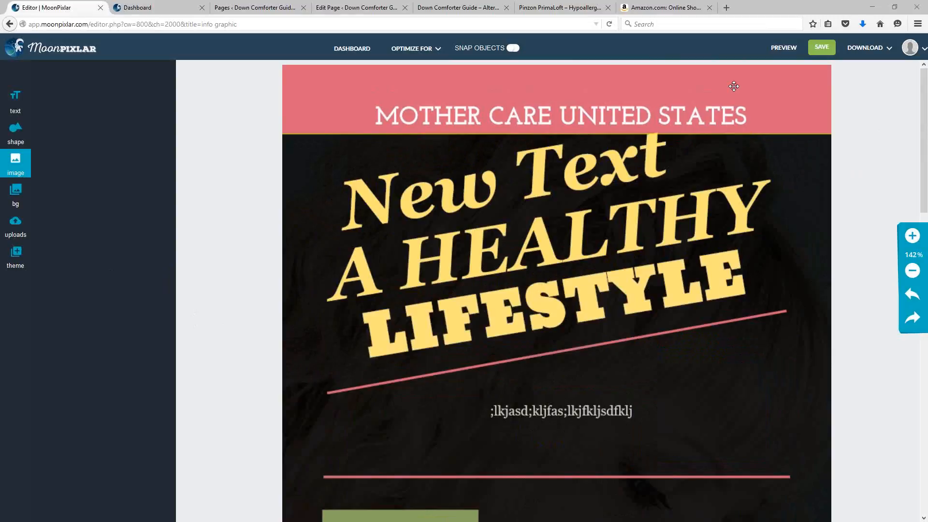
# Step: Select the pink title banner, the New Text line and the dark overlay in turn to view the shapes' color, position and opacity settings
pyautogui.click(664, 92)
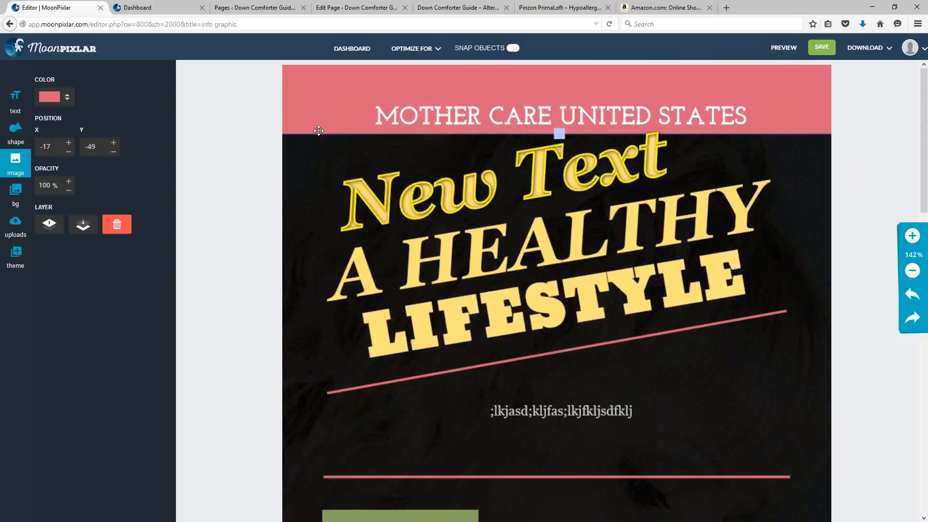
pyautogui.click(321, 167)
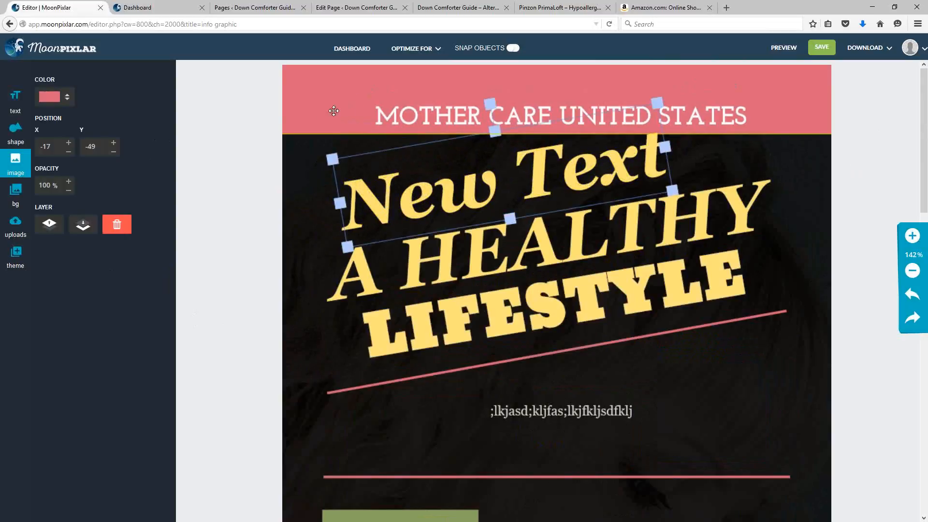
pyautogui.click(312, 109)
pyautogui.click(307, 176)
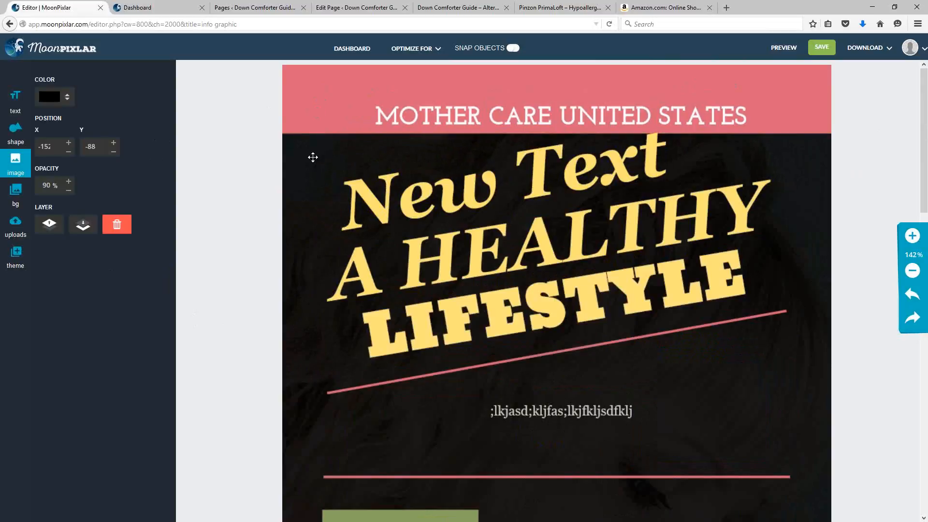
# Step: Select the white running figure icon in the green Exercise Regularly box to bring up its color settings
pyautogui.scroll(-8, 311, 164)
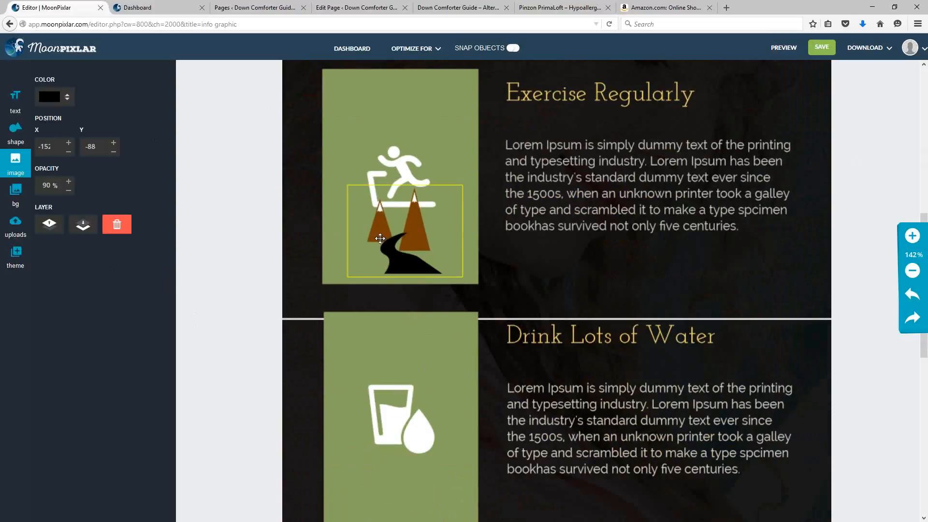
pyautogui.scroll(4, 362, 212)
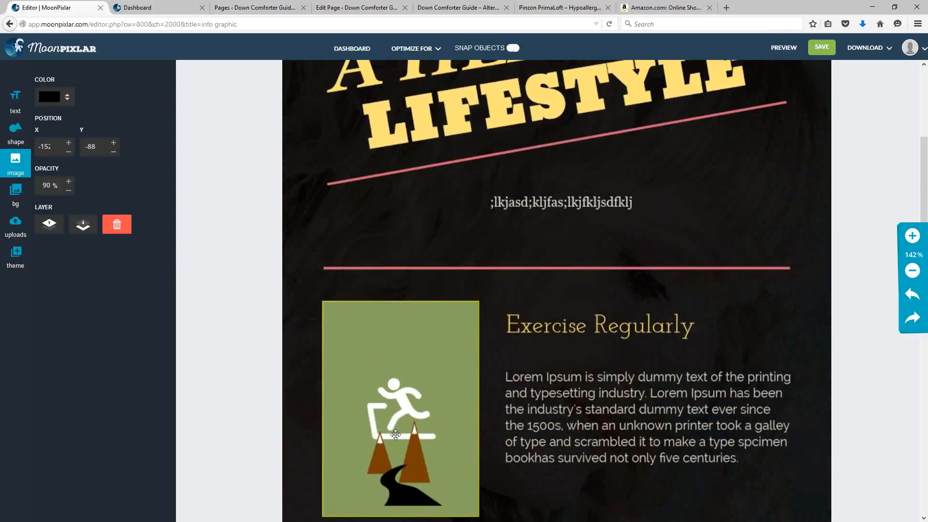
pyautogui.click(365, 404)
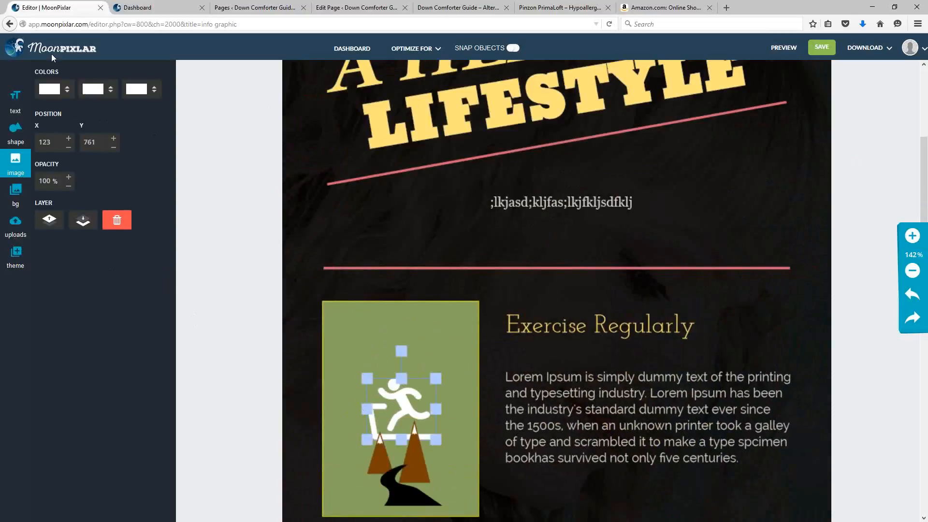